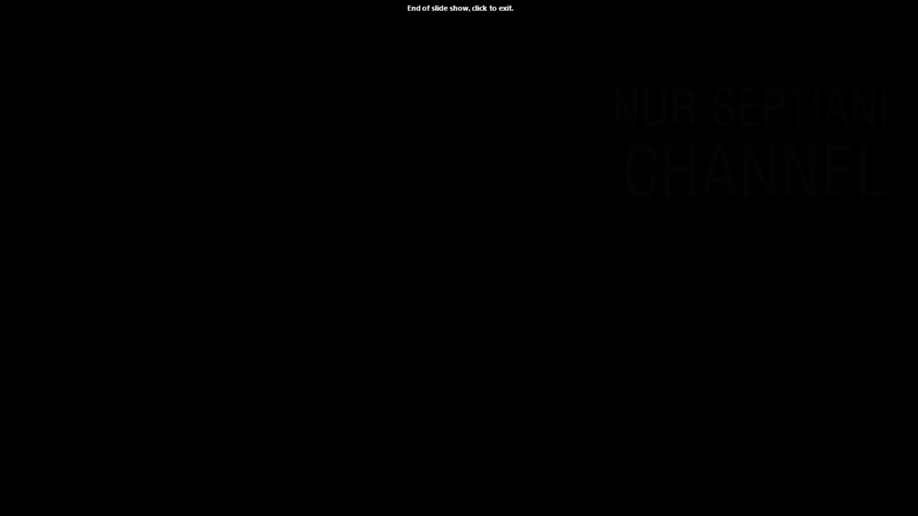
Fill the slide background with solid RGB 242,242,242 grey, then open the ppt amplop image folder.
left_click(829, 78)
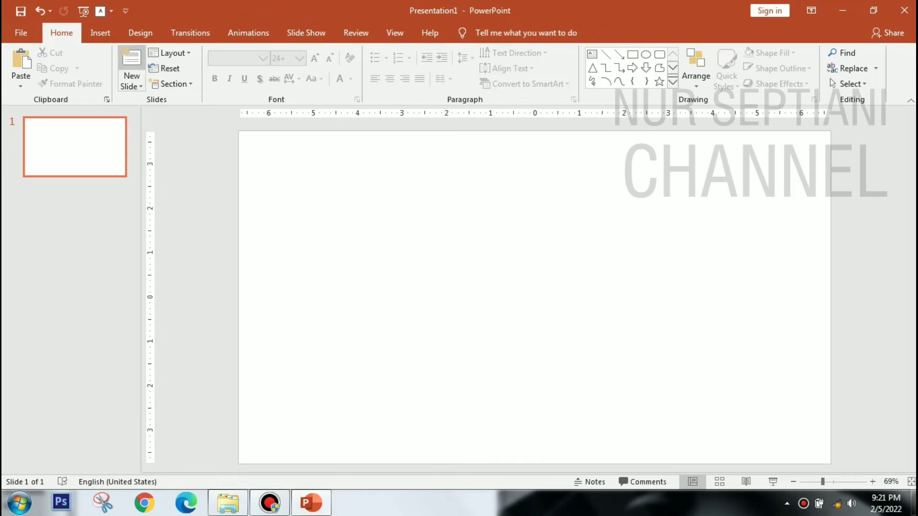
left_click(140, 33)
left_click(860, 67)
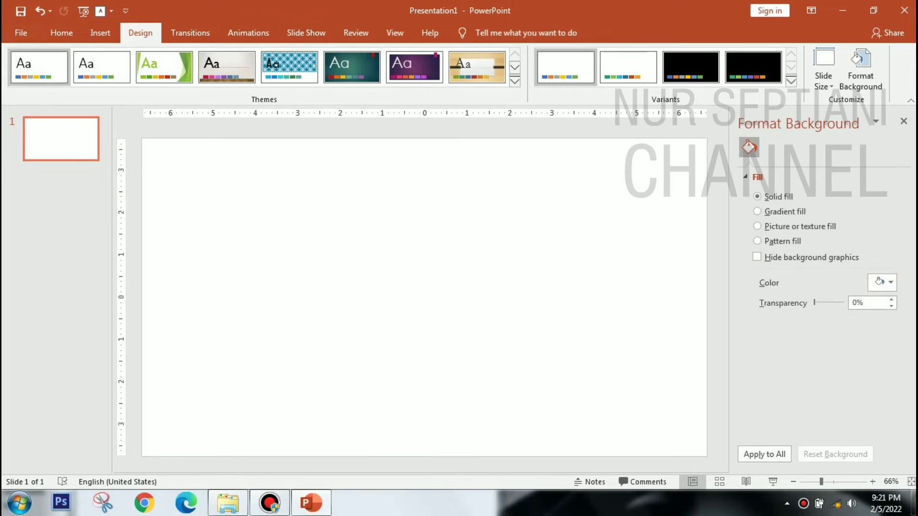
left_click(881, 282)
left_click(842, 327)
left_click(881, 282)
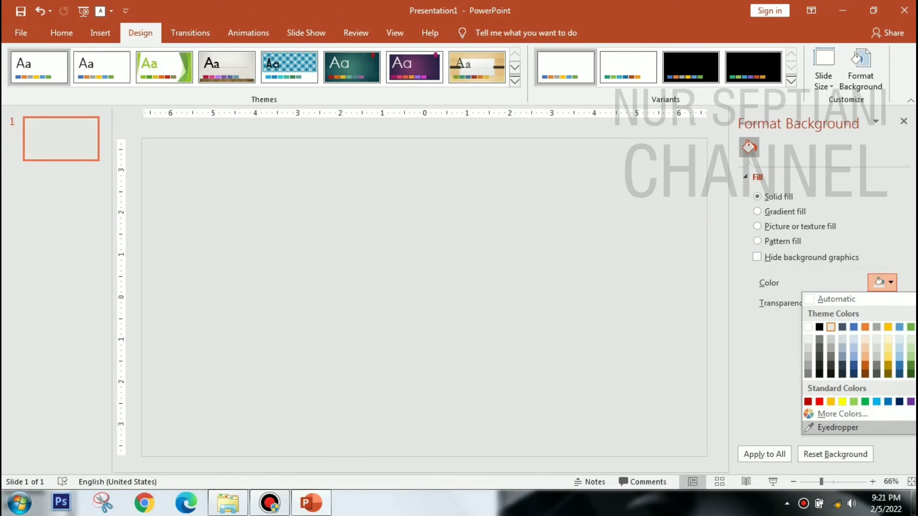
left_click(831, 414)
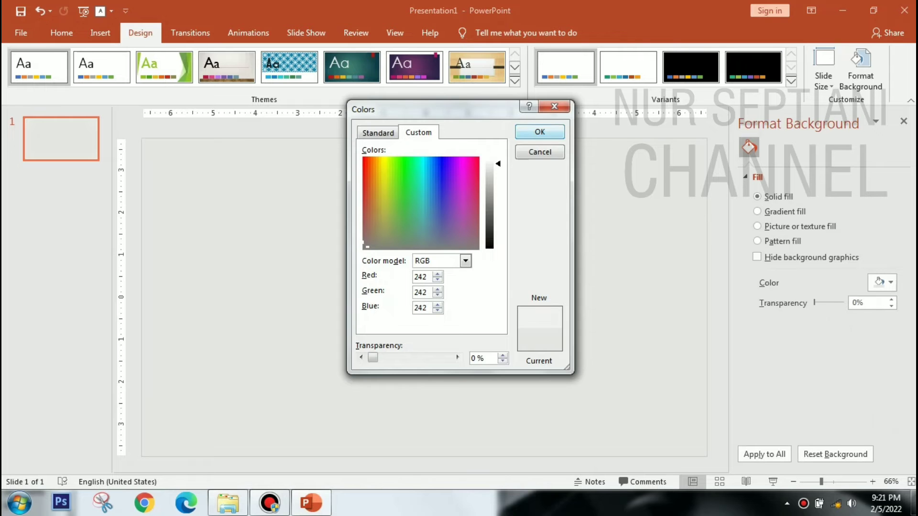
left_click(539, 131)
left_click(903, 121)
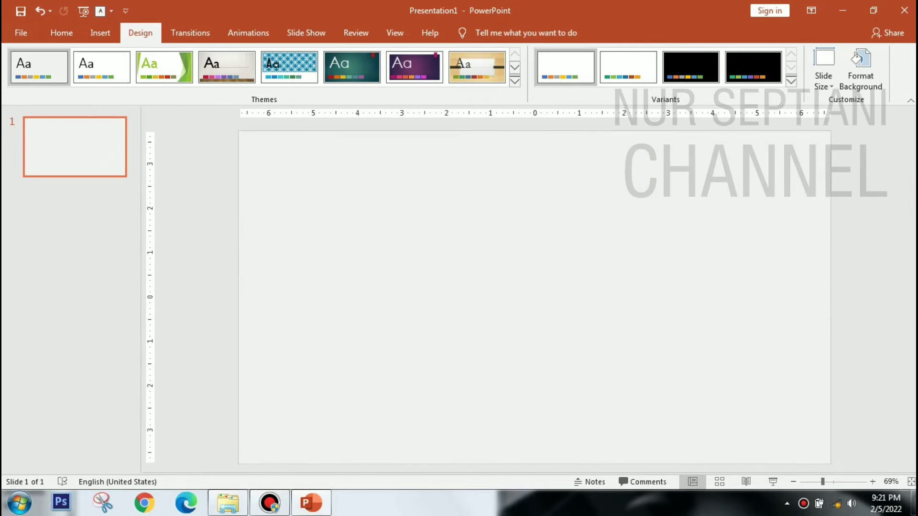
left_click(228, 502)
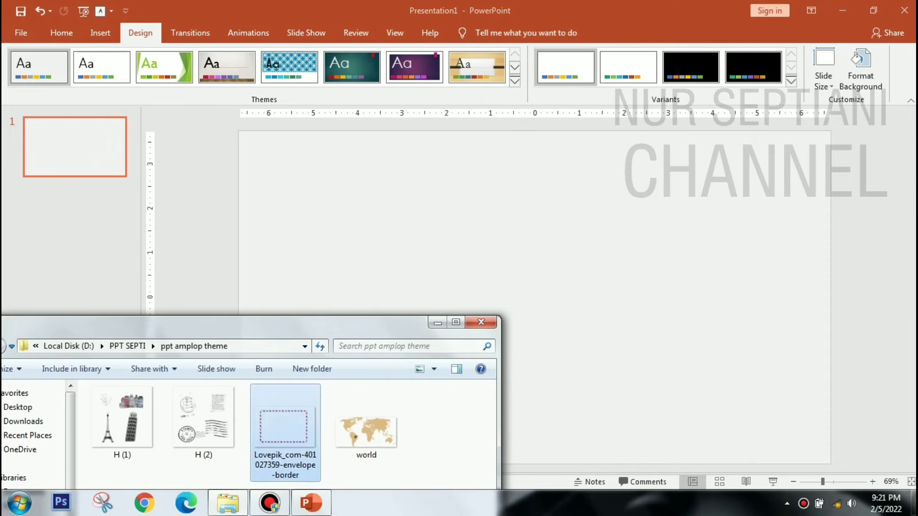
Drag the red-and-blue airmail border image onto the slide and stretch it to cover the slide.
mouse_move(285, 425)
left_mouse_down()
mouse_move(535, 297)
mouse_move(423, 261)
left_mouse_up()
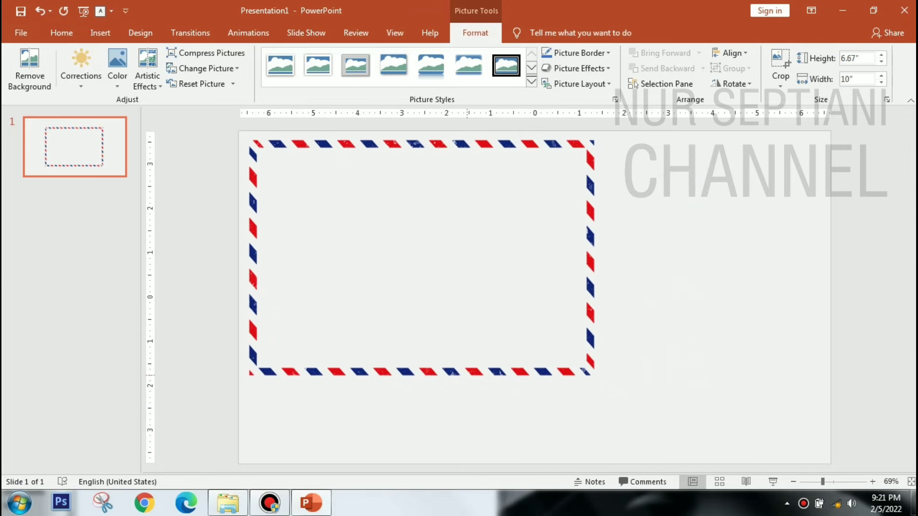
left_click_drag(598, 389, 738, 467)
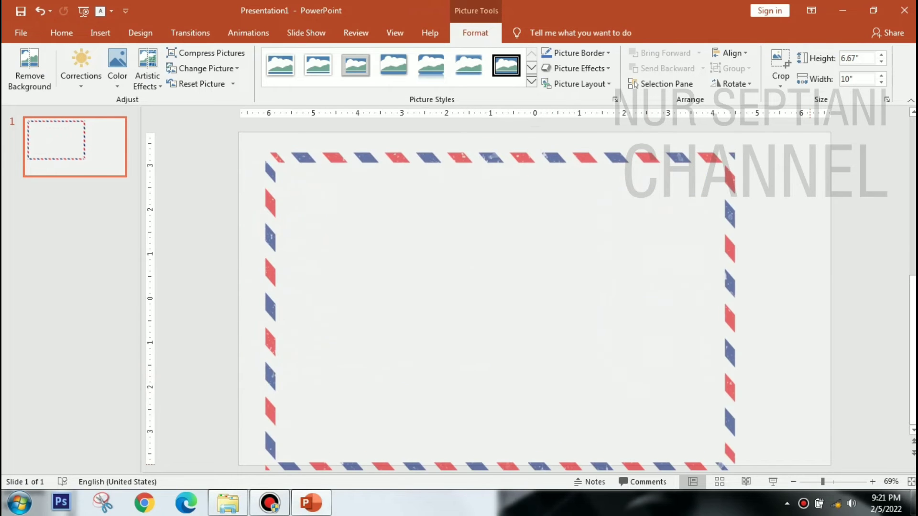
scroll(260, 447, "down", 3)
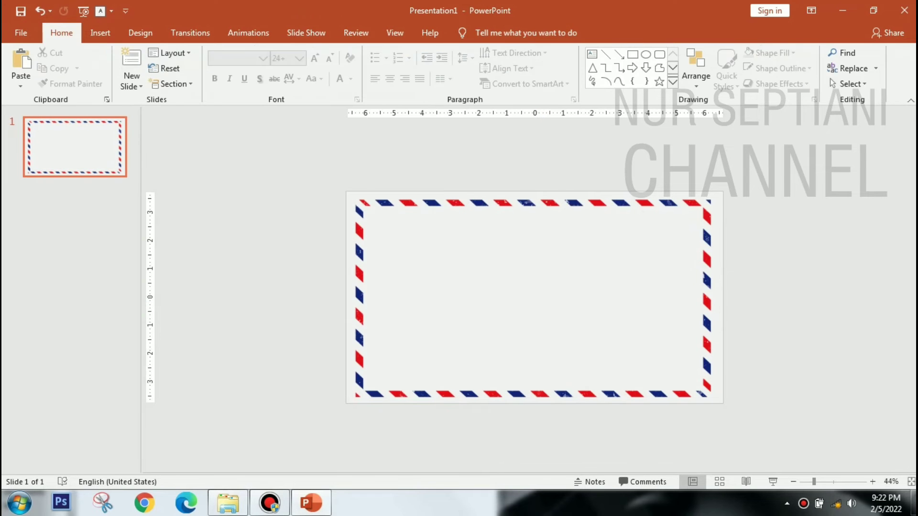
scroll(534, 297, "up", 4)
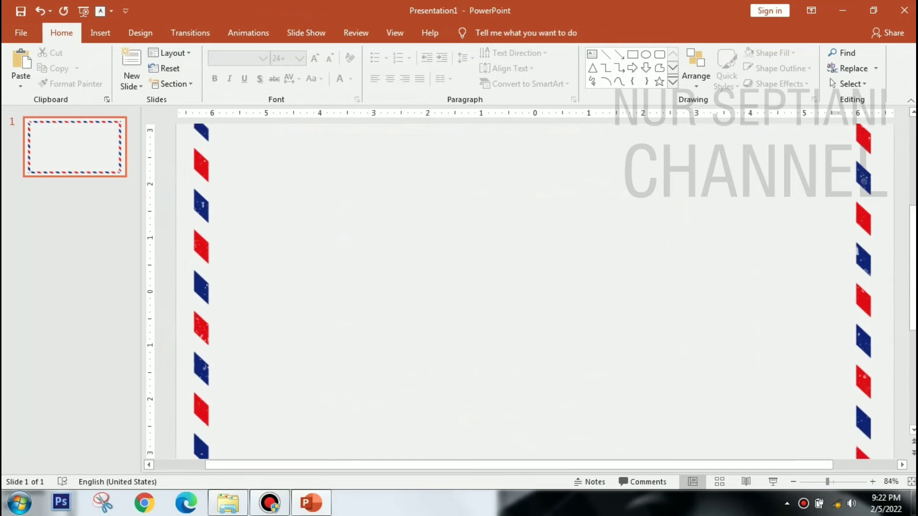
scroll(535, 291, "down", 1)
scroll(534, 292, "down", 2)
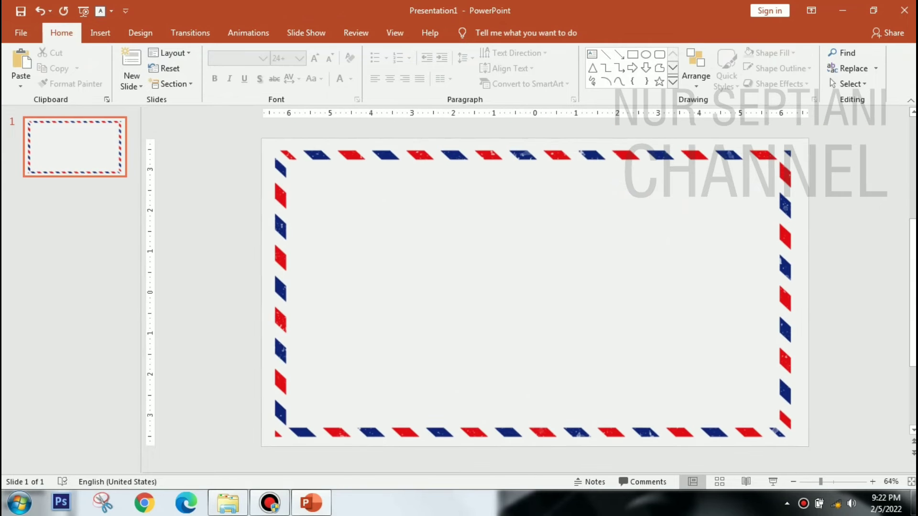
Draw a black horizontal line near the envelope's top-left corner.
left_click(100, 33)
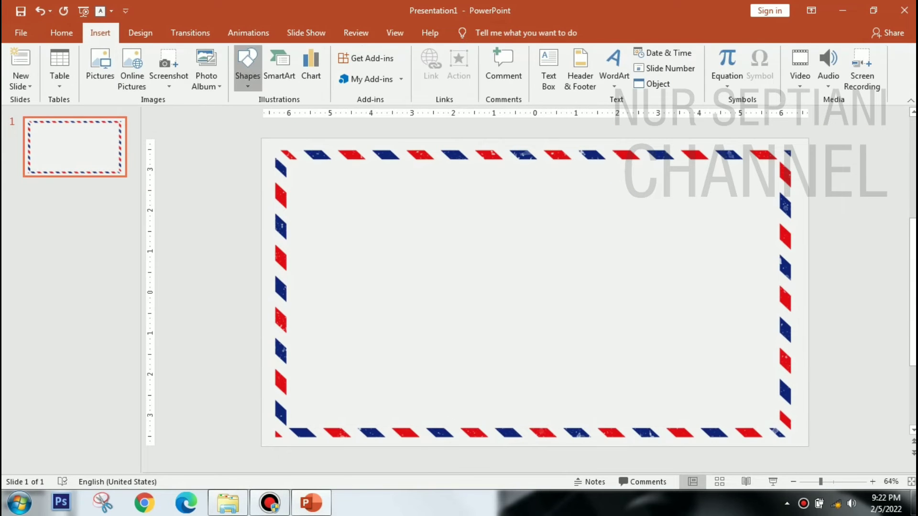
left_click(248, 62)
left_click(256, 114)
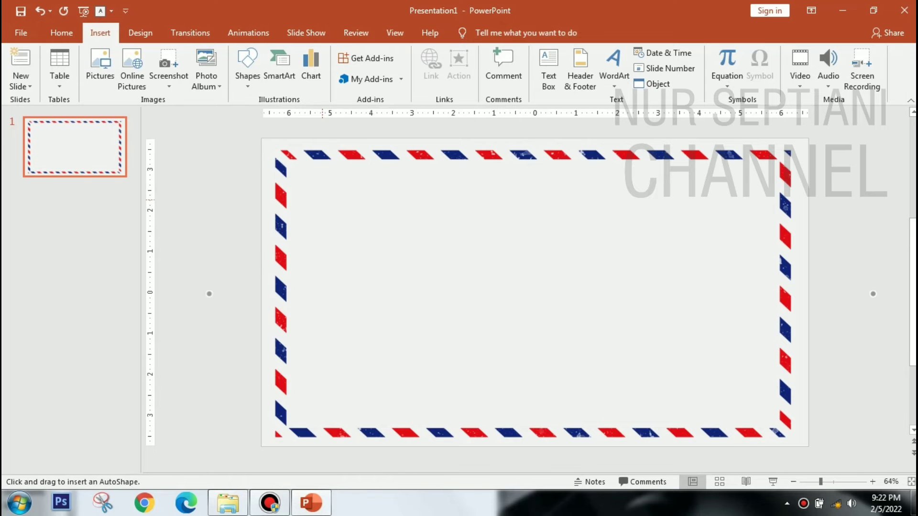
mouse_move(310, 189)
left_mouse_down()
mouse_move(353, 231)
mouse_move(413, 190)
left_mouse_up()
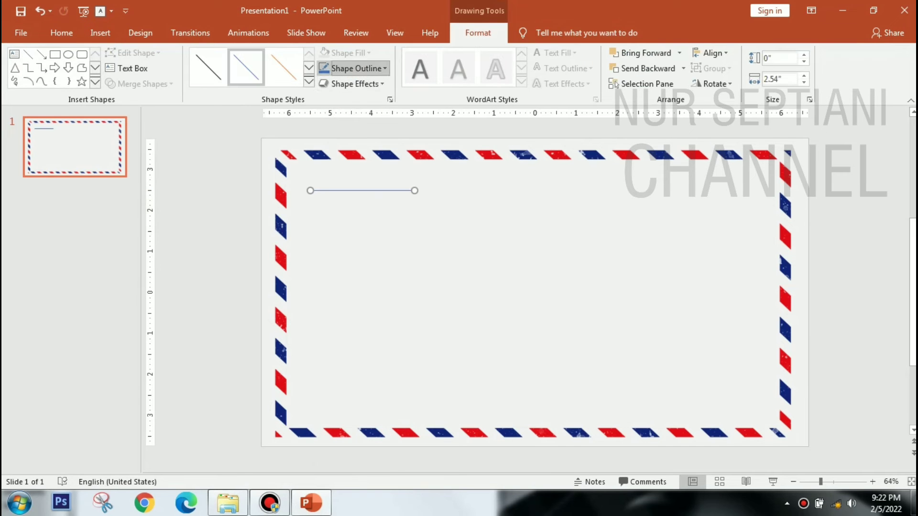
left_click(385, 69)
left_click(335, 98)
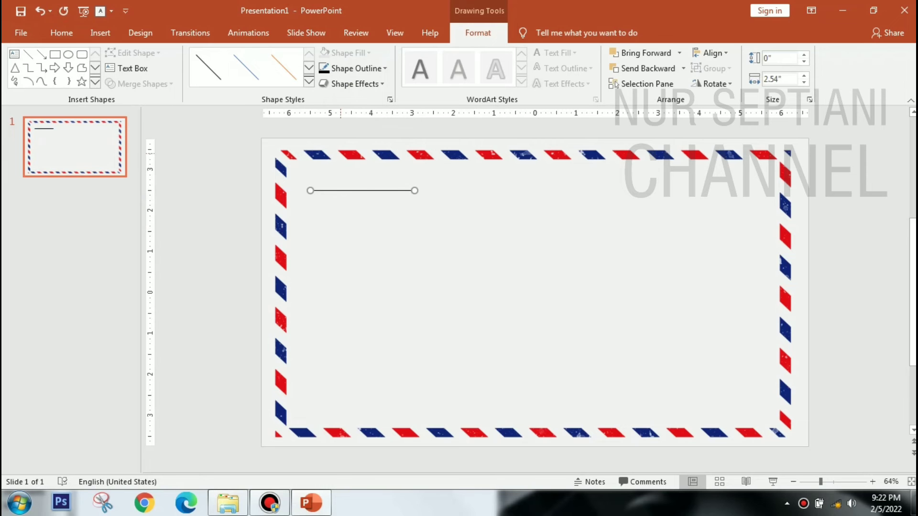
Duplicate the line into four evenly spaced address lines.
key("ctrl+d")
left_click_drag(370, 197, 356, 199)
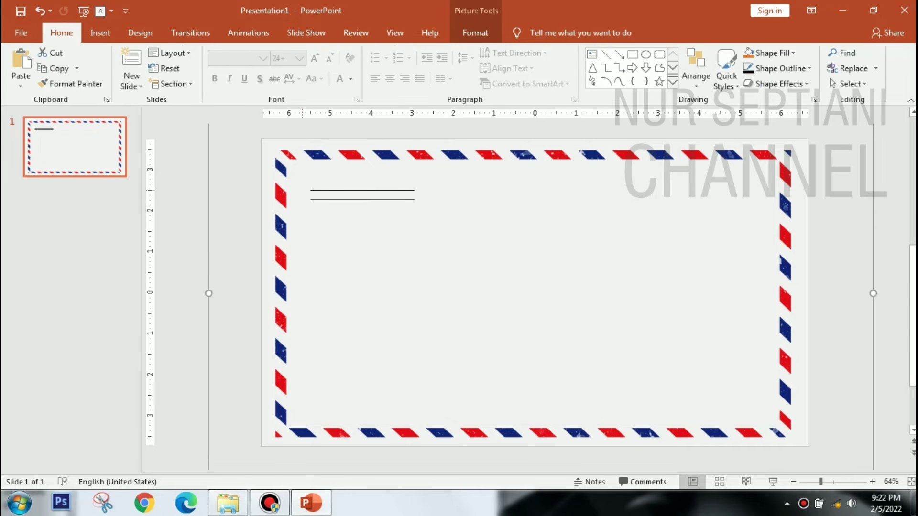
left_click(362, 191)
key("ctrl+a")
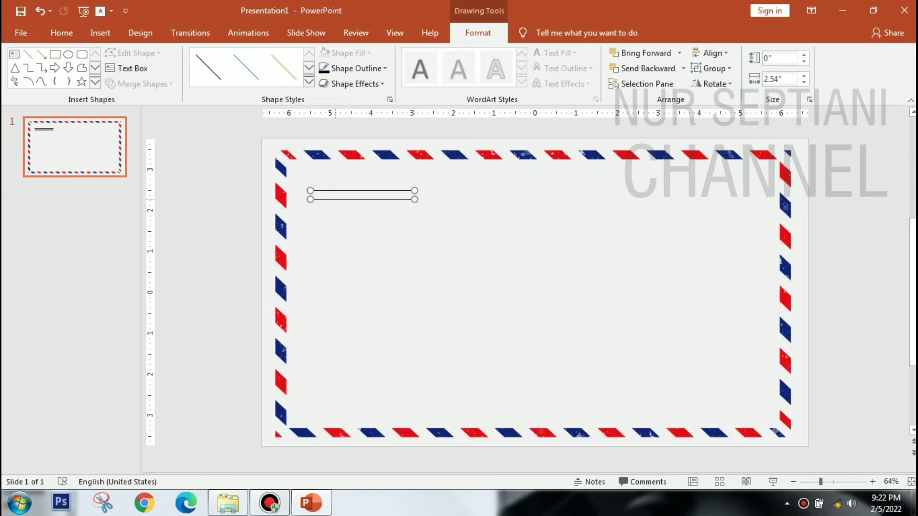
key("ctrl+d")
mouse_move(363, 206)
left_mouse_down()
mouse_move(363, 227)
mouse_move(360, 206)
left_mouse_up()
left_click(338, 210)
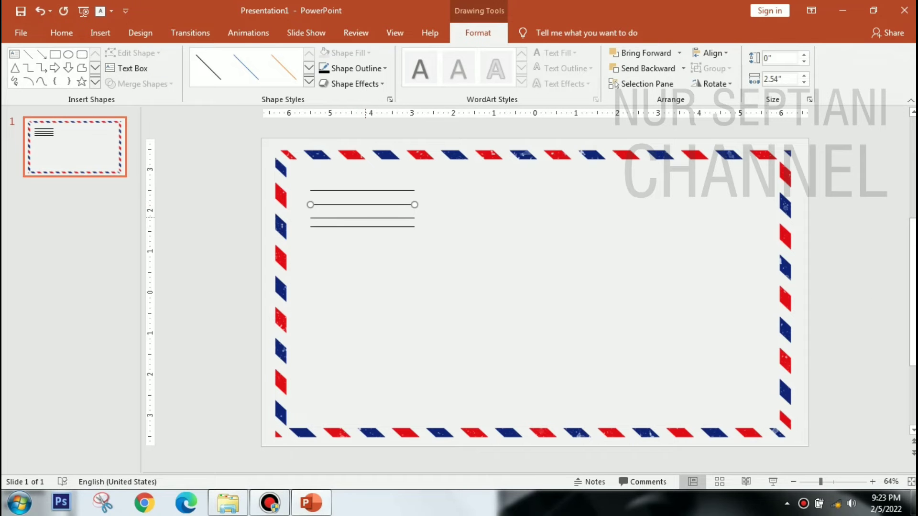
left_click(363, 226)
left_click_drag(364, 227, 363, 232)
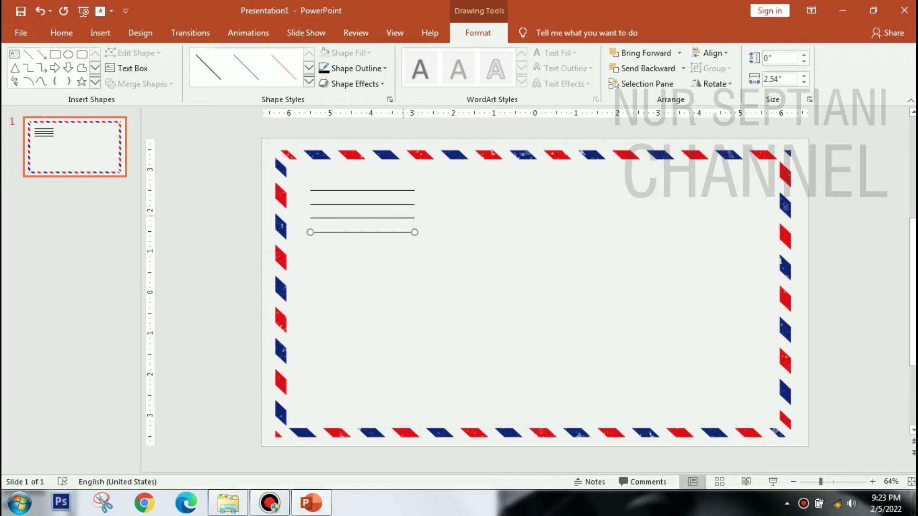
left_click(362, 218, "shift")
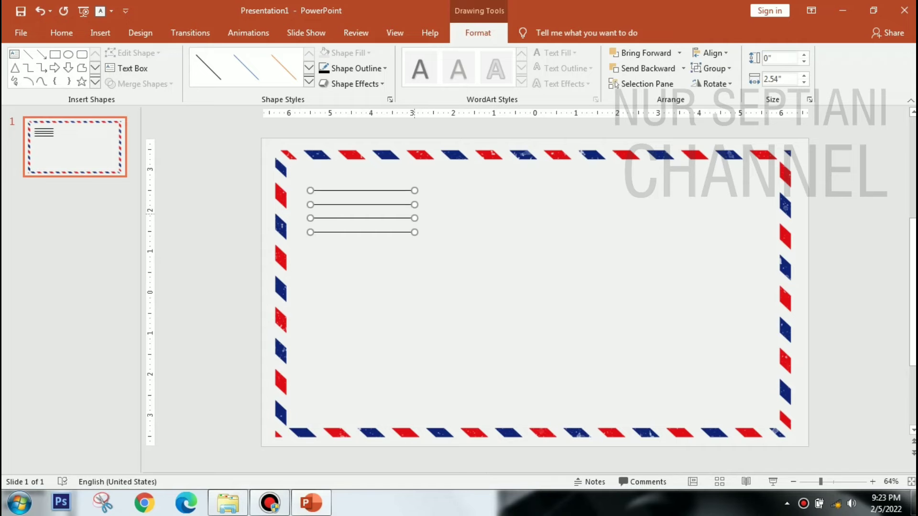
key("ctrl+z")
key("ctrl+y")
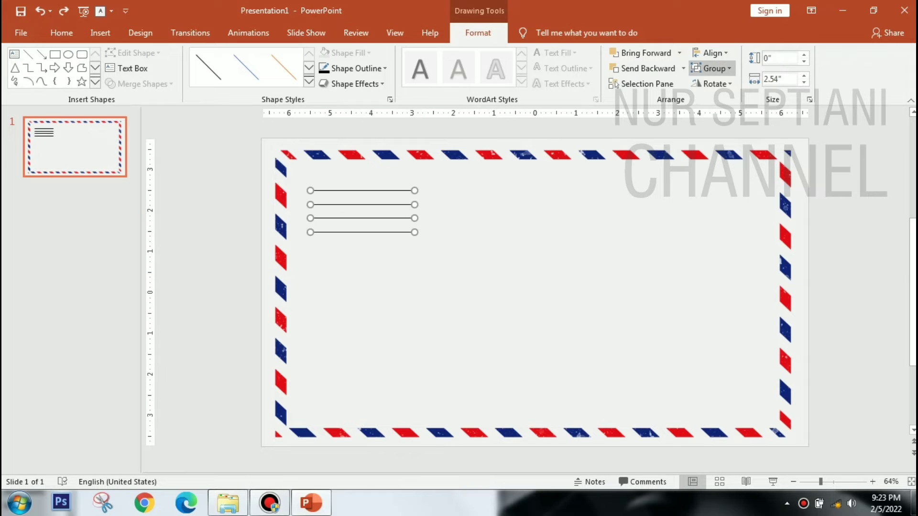
Group the four lines and set their outline weight to 2¼ pt.
left_click(711, 68)
left_click(712, 79)
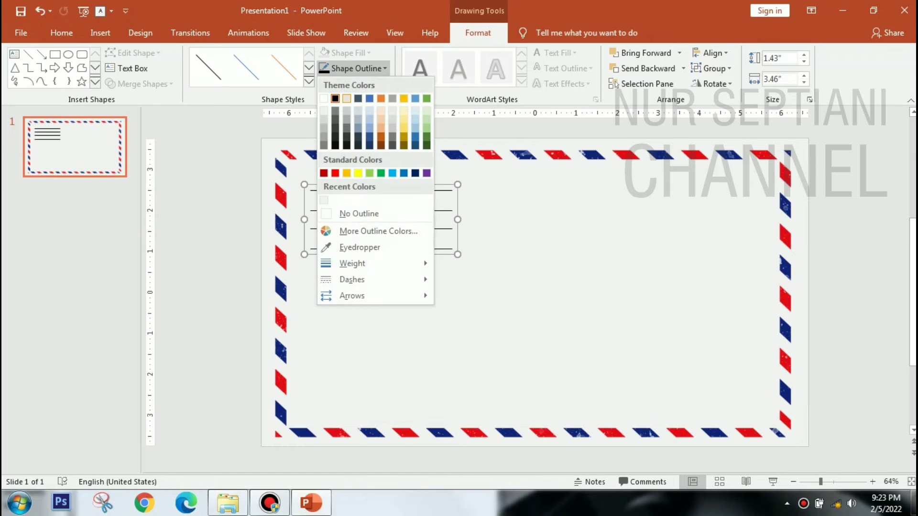
left_click(356, 69)
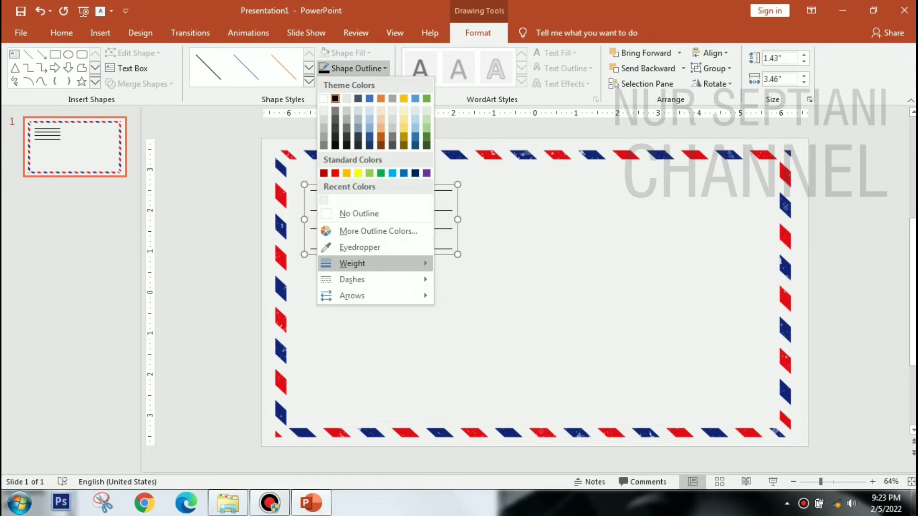
left_click(483, 338)
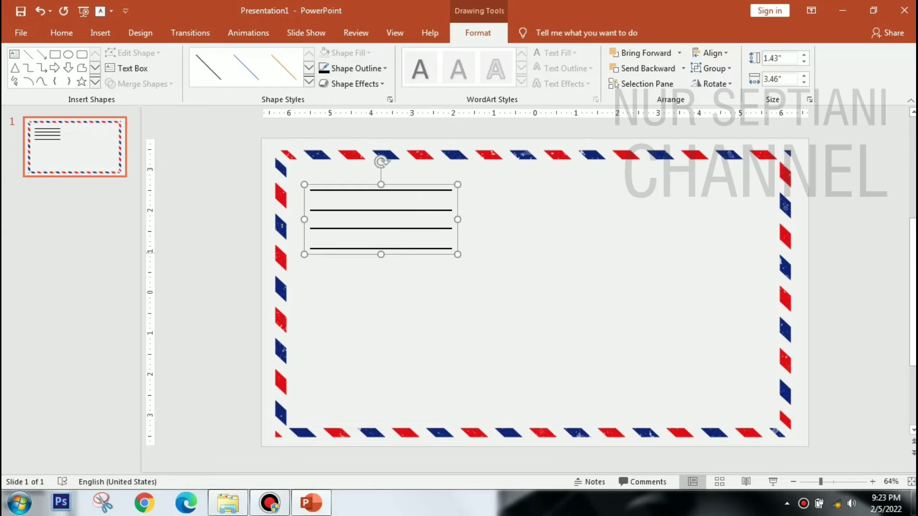
left_click(379, 158)
Copy the address-line group to the envelope's lower right and widen it leftward.
key("Escape")
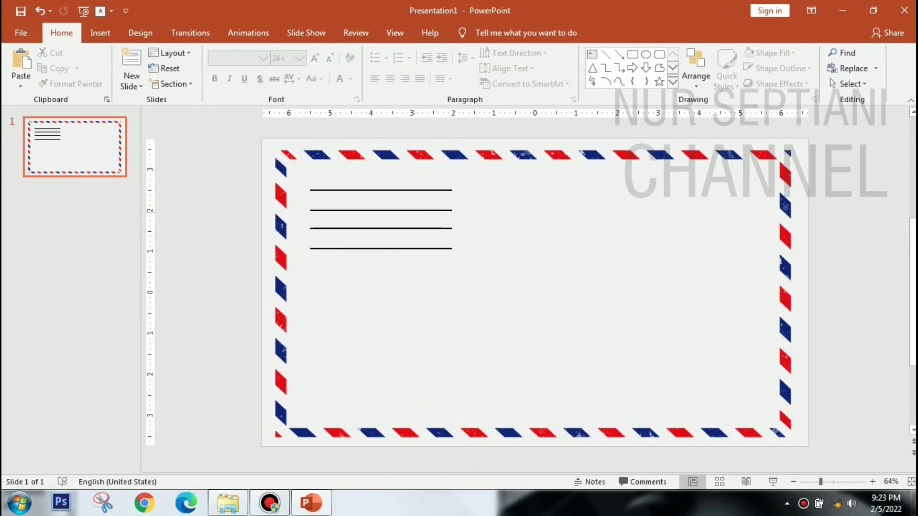
key("Tab")
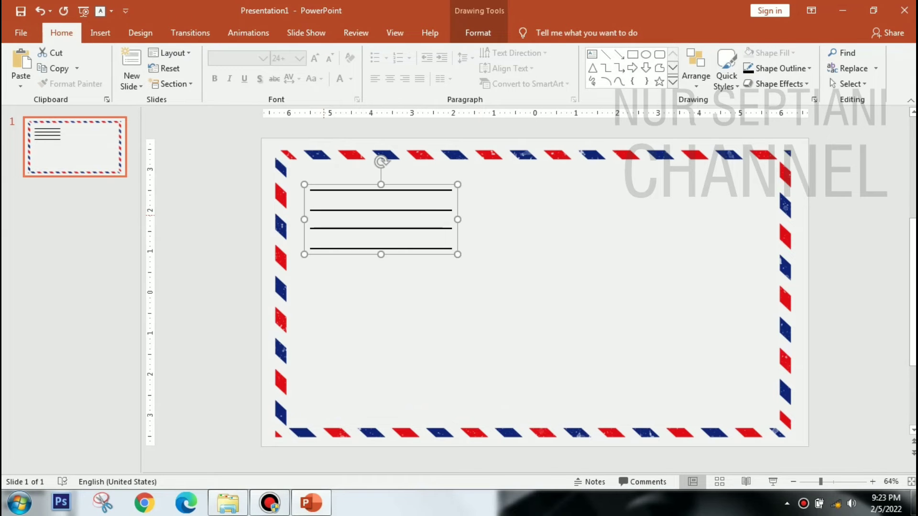
key("ctrl+c")
key("ctrl+v")
left_click_drag(387, 226, 689, 378)
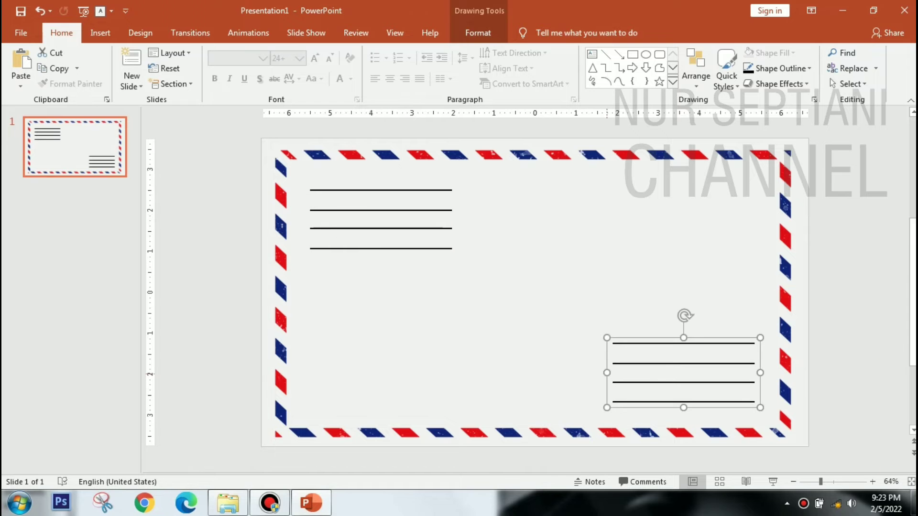
left_click_drag(606, 372, 546, 375)
Shorten and spread apart the top-left lines, then open the ppt amplop image folder.
left_click(382, 210)
left_click_drag(454, 218, 447, 219)
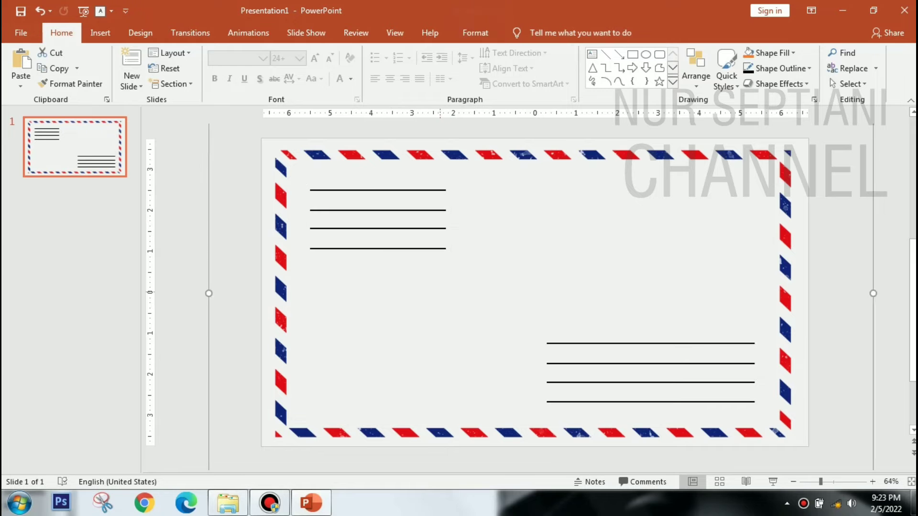
left_click(378, 228)
left_click_drag(377, 255, 378, 262)
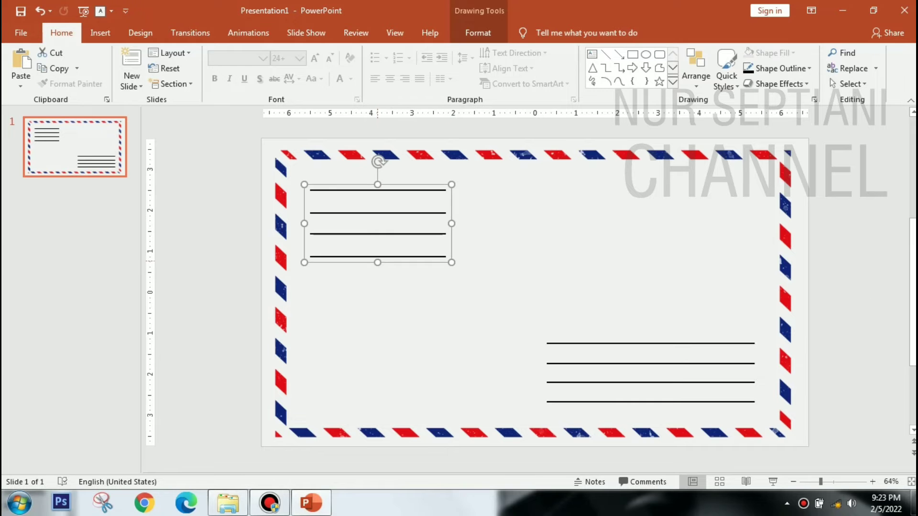
left_click(207, 291)
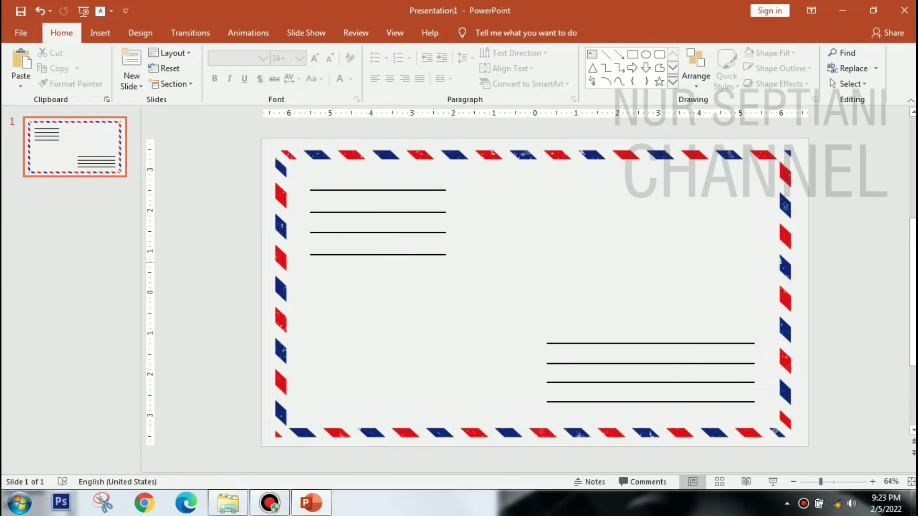
left_click(227, 501)
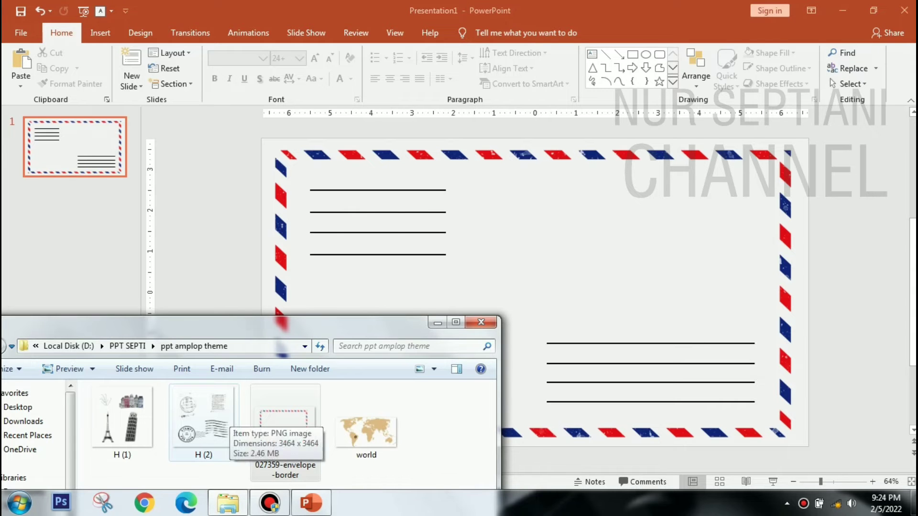
Insert the stamp image H (2) and crop it to the round STAMPS FOR GOOD postmark.
left_click(437, 323)
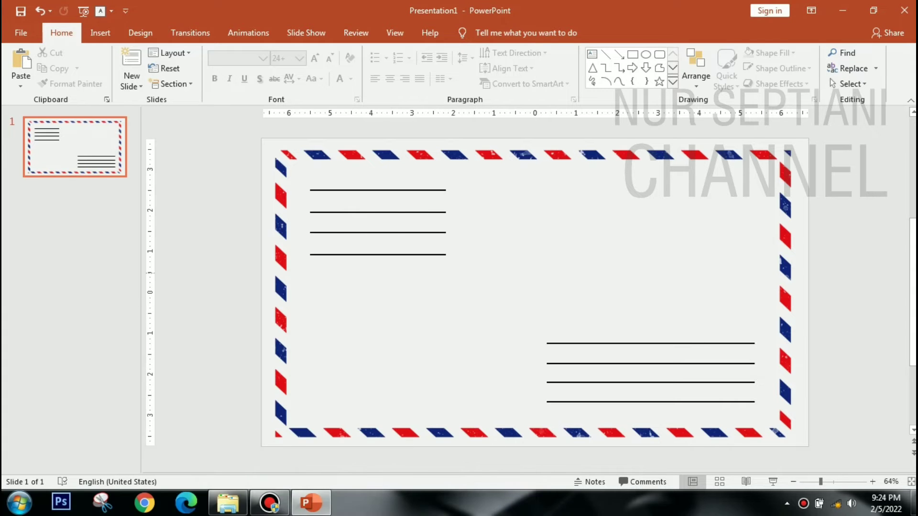
left_click(228, 501)
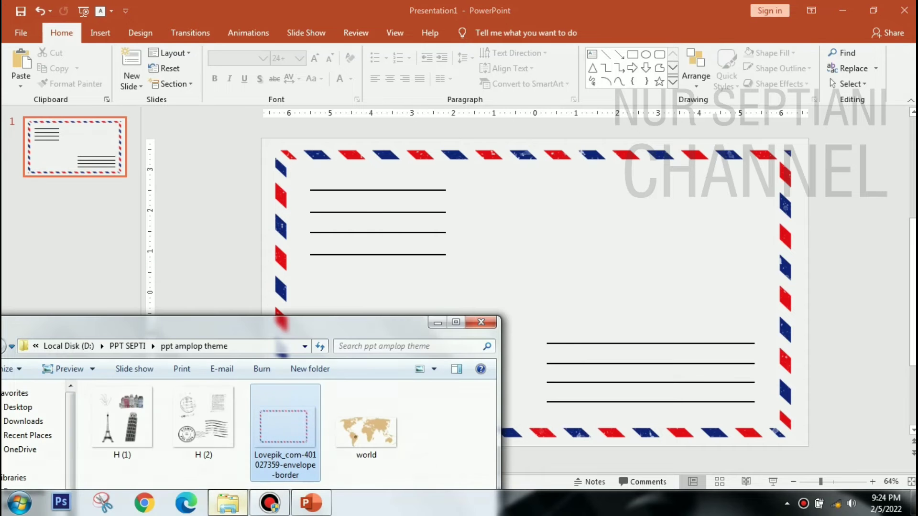
left_click(203, 420)
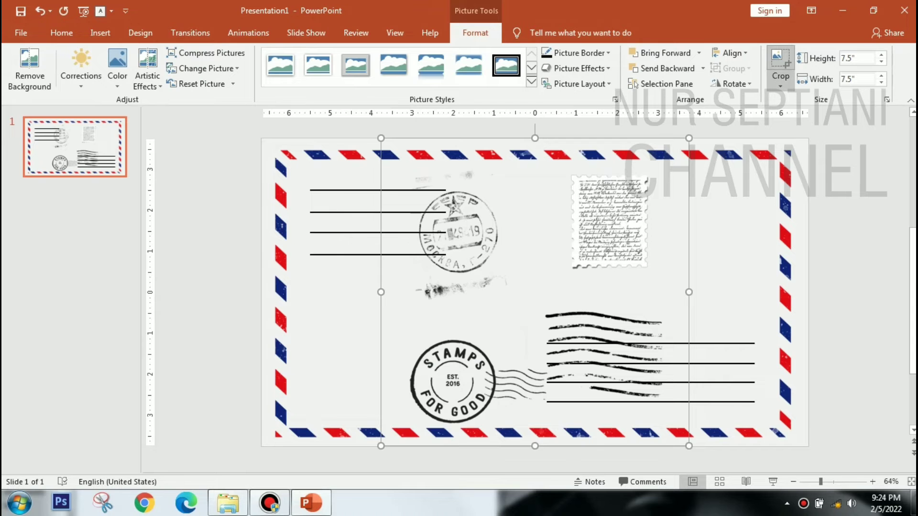
left_click(779, 62)
left_click_drag(689, 138, 534, 308)
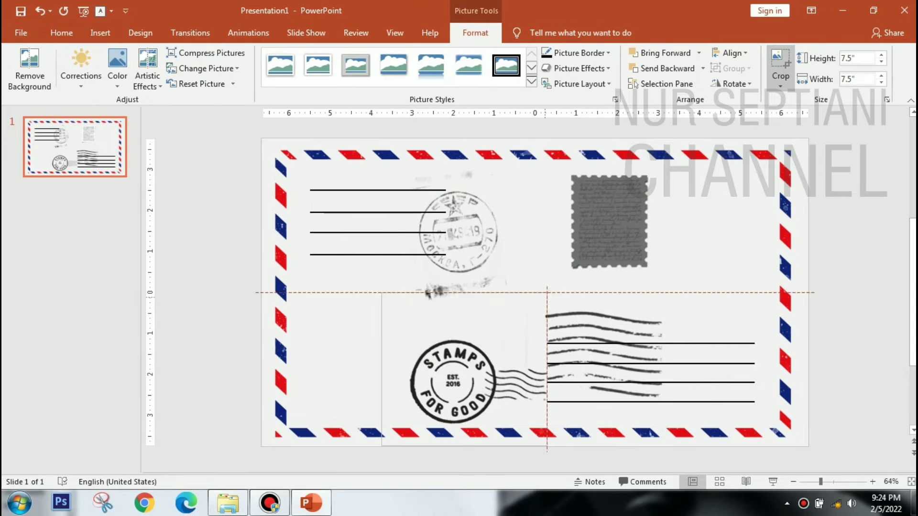
key("Escape")
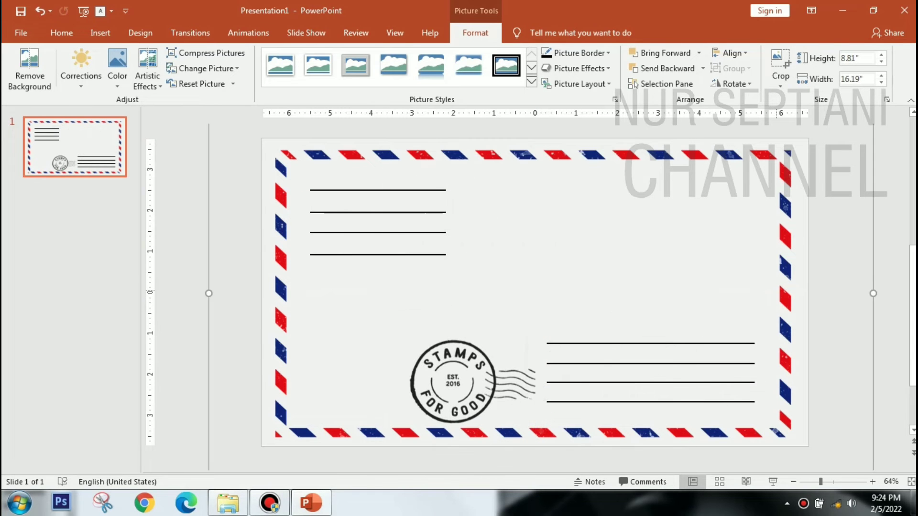
Shrink the postmark into the upper-right corner and paste a copy mid-envelope.
left_click_drag(535, 307, 483, 354)
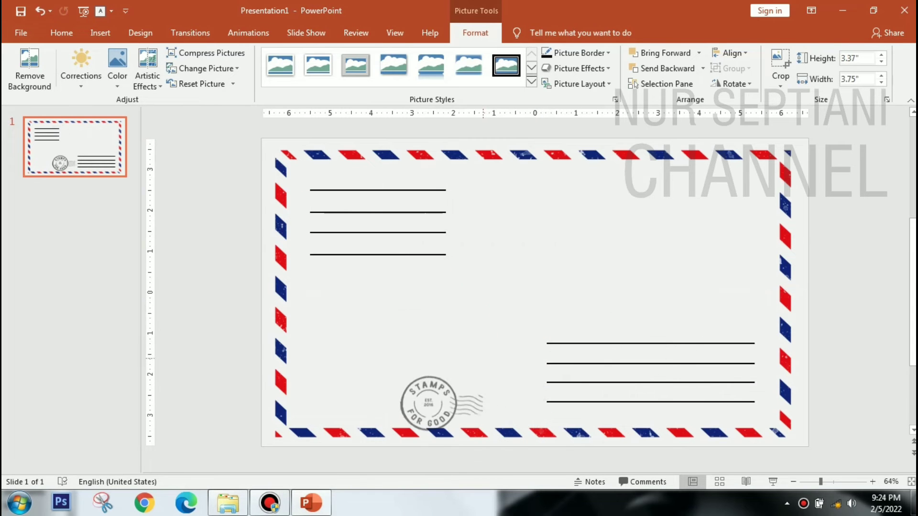
mouse_move(432, 400)
left_mouse_down()
mouse_move(617, 258)
mouse_move(671, 230)
left_mouse_up()
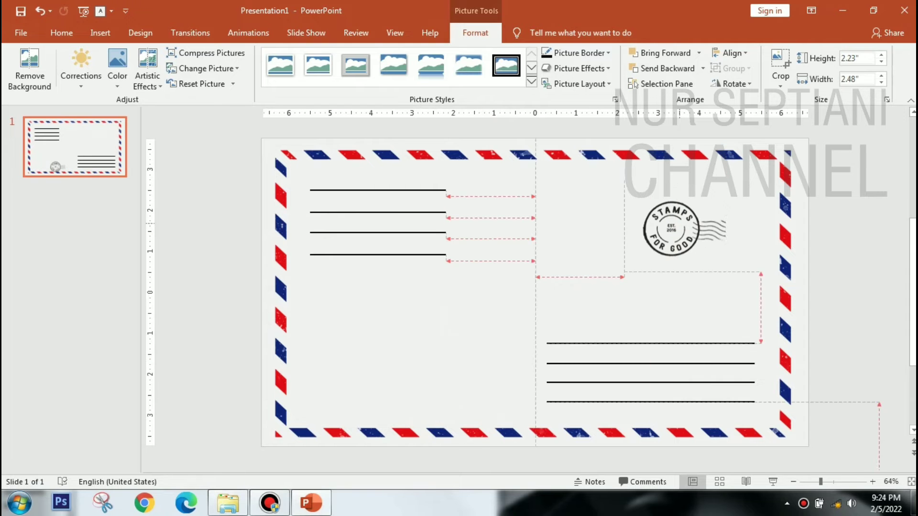
left_click(669, 296)
left_click(672, 229)
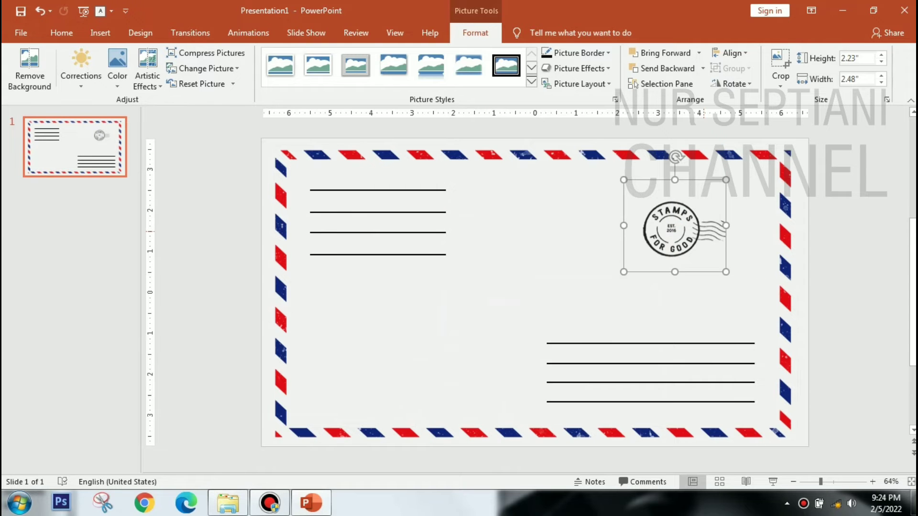
key("ctrl+c")
key("ctrl+v")
mouse_move(671, 229)
left_mouse_down()
mouse_move(543, 279)
mouse_move(455, 384)
mouse_move(449, 379)
left_mouse_up()
Crop the copied picture to the lettered paper stamp, keeping normal brightness.
left_click(780, 67)
key("Escape")
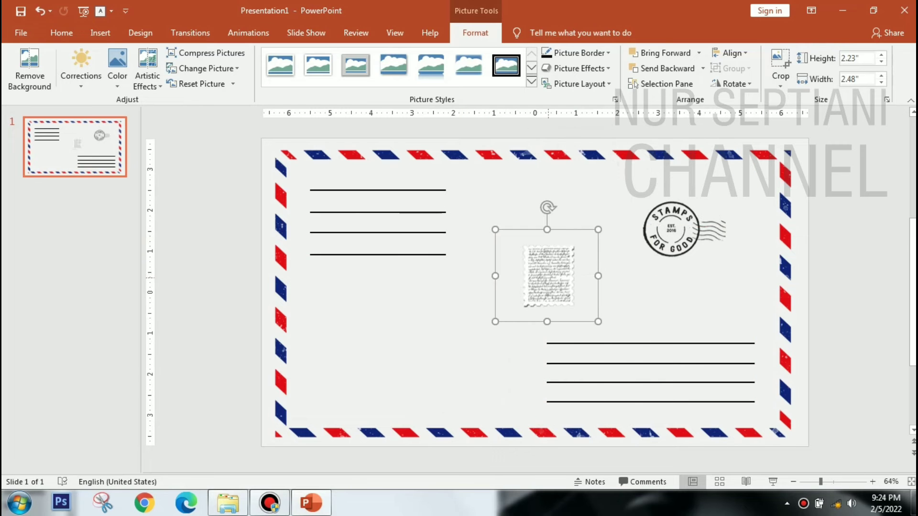
left_click(118, 67)
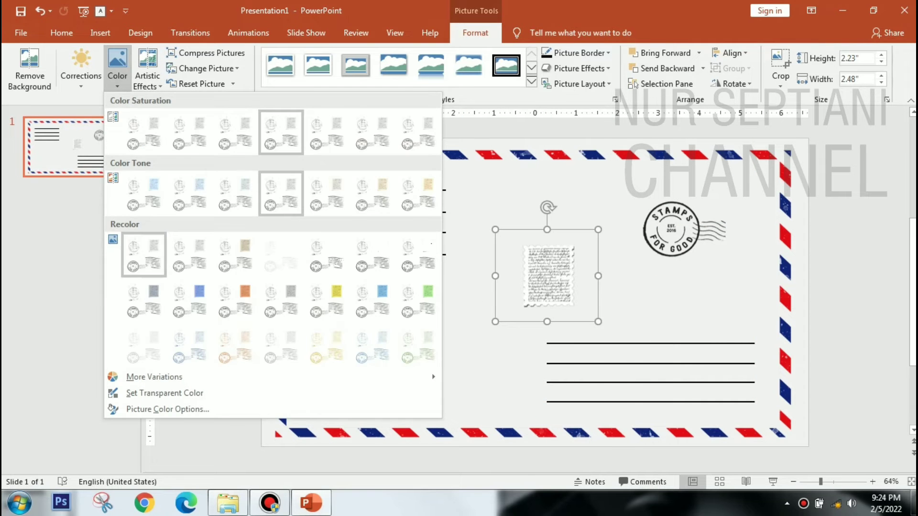
left_click(81, 67)
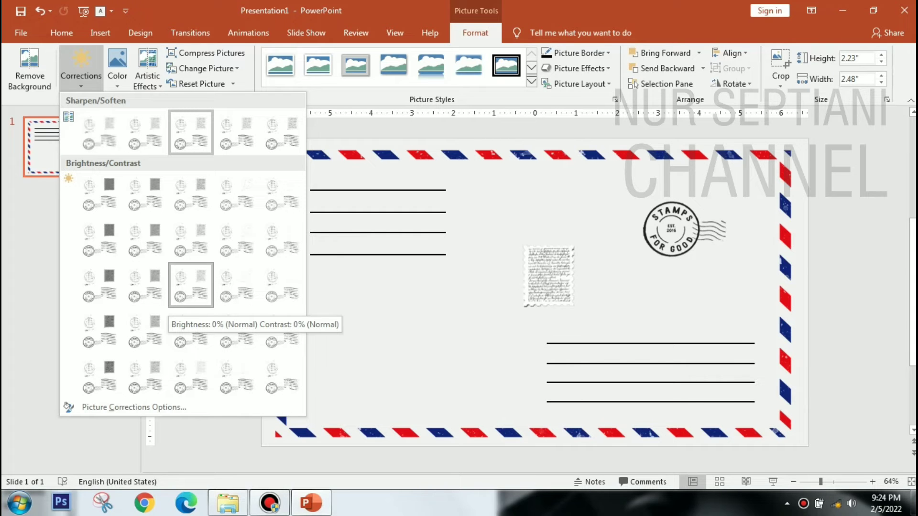
left_click(191, 285)
Place the paper stamp beside the postmark and send it behind the postmark.
mouse_move(549, 276)
left_mouse_down()
mouse_move(736, 215)
mouse_move(722, 210)
mouse_move(739, 196)
mouse_move(702, 219)
left_mouse_up()
left_click(667, 68)
left_click(712, 206)
left_click(693, 282)
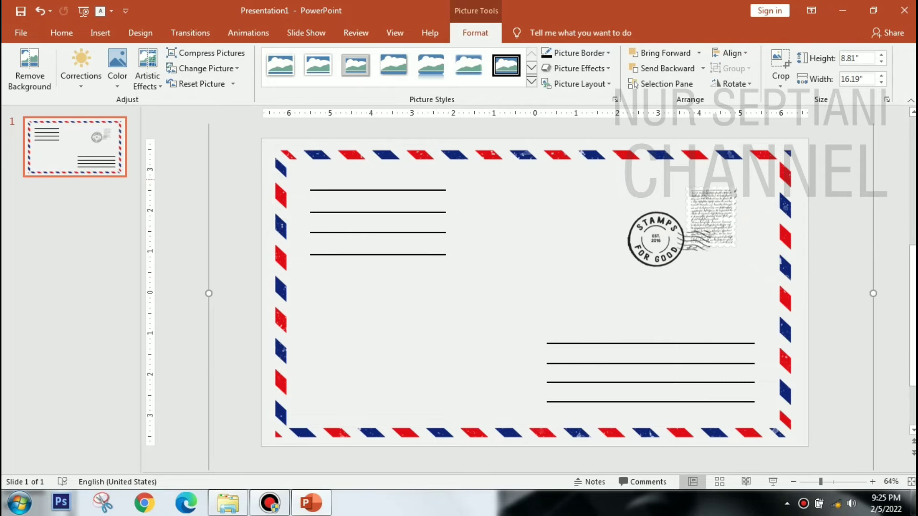
key("Escape")
Draw a text box on the first lower-right address line reading 'Here goes your'.
left_click(548, 69)
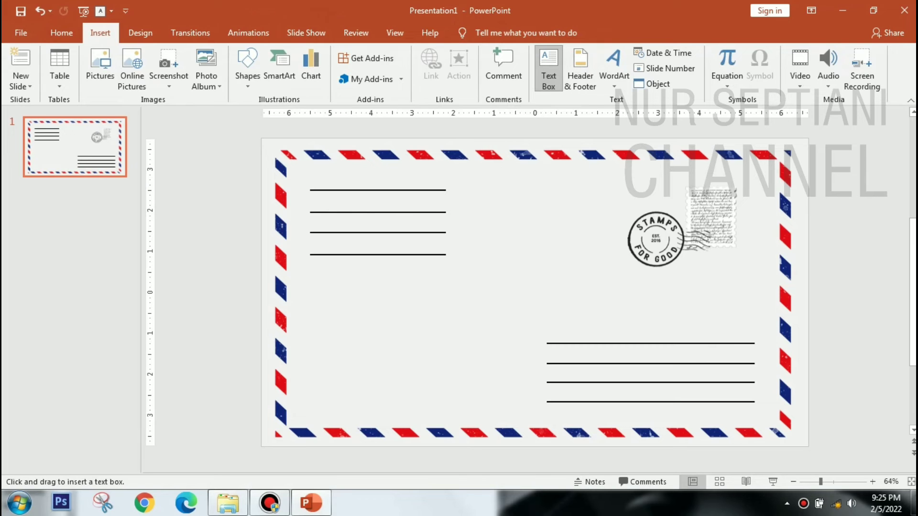
left_click_drag(540, 325, 631, 342)
type("Here goes your")
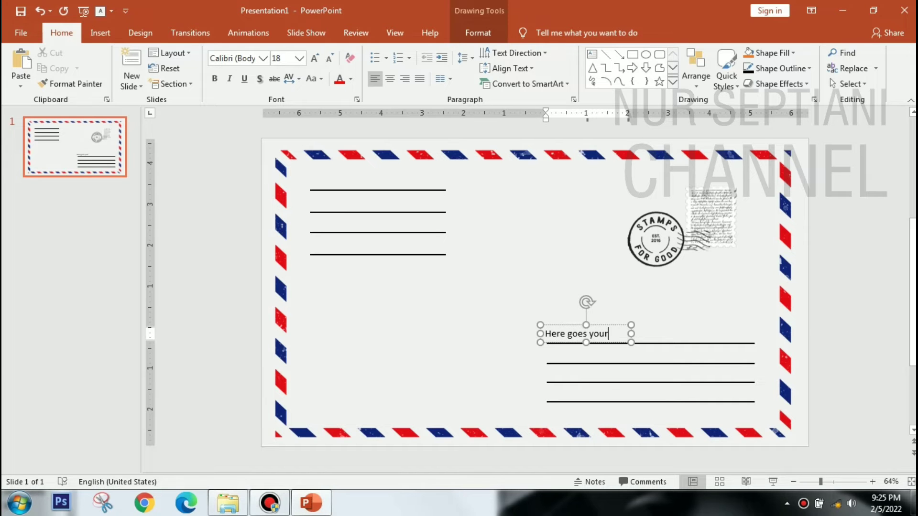
key("Escape")
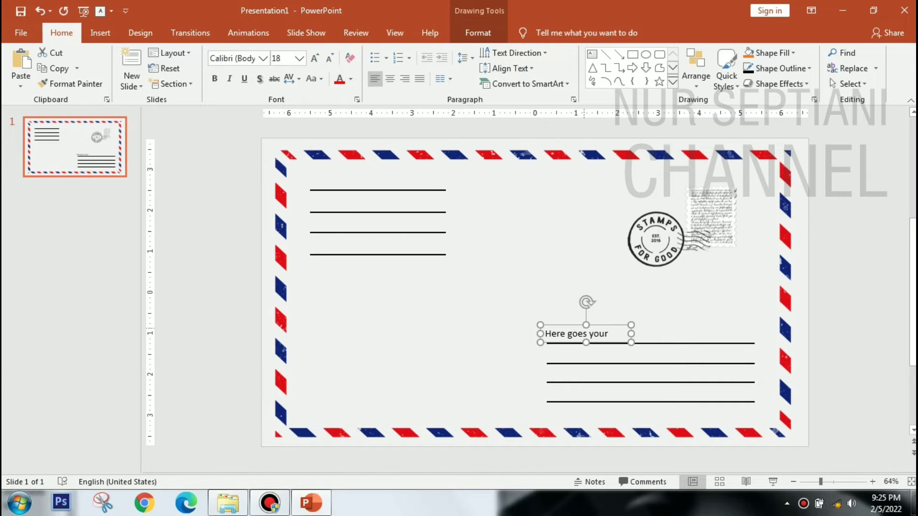
key("F2")
left_click(263, 58)
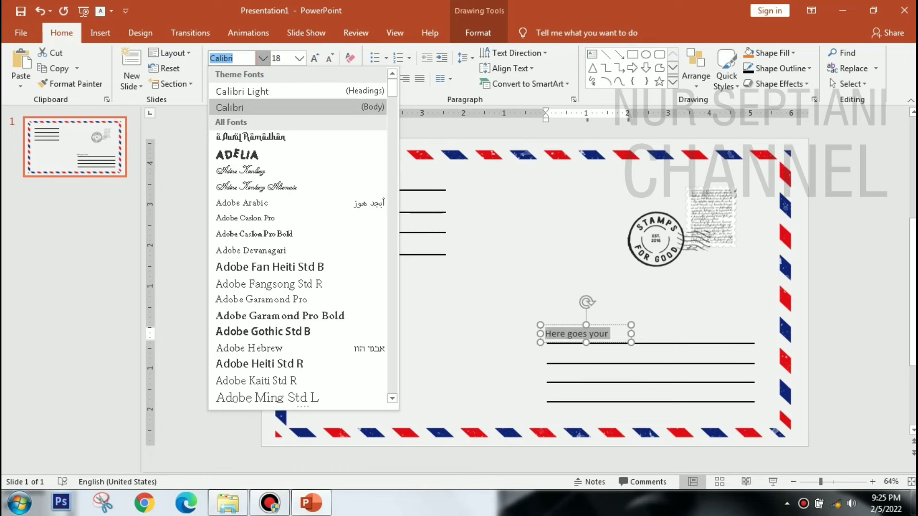
Set 'Here goes your' to Chaparral Pro Light 20 pt and nudge it onto the address line.
scroll(297, 239, "down", 3)
scroll(298, 239, "down", 3)
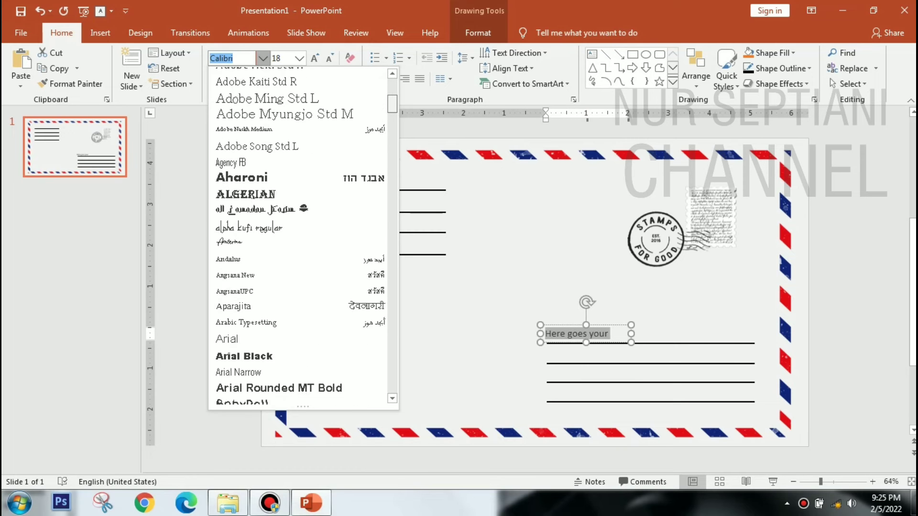
scroll(297, 238, "down", 3)
scroll(297, 239, "down", 2)
scroll(297, 239, "down", 4)
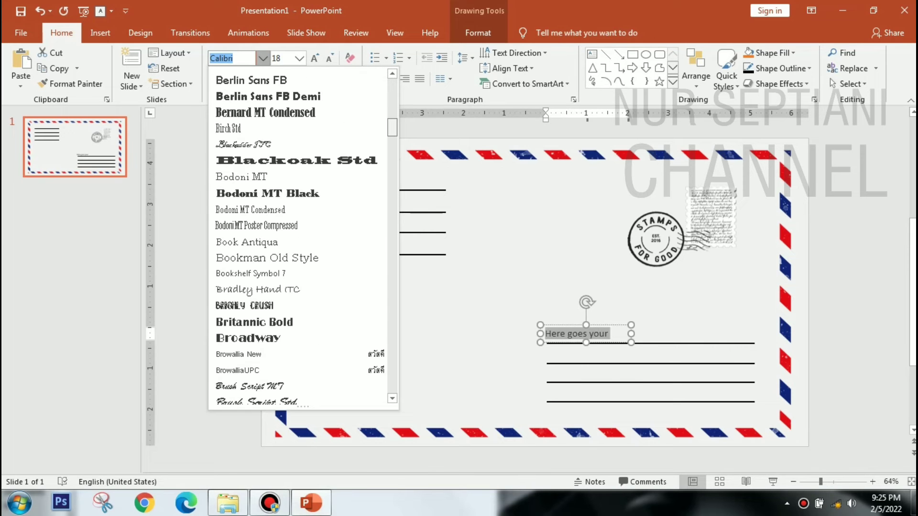
scroll(297, 239, "down", 2)
scroll(297, 239, "down", 3)
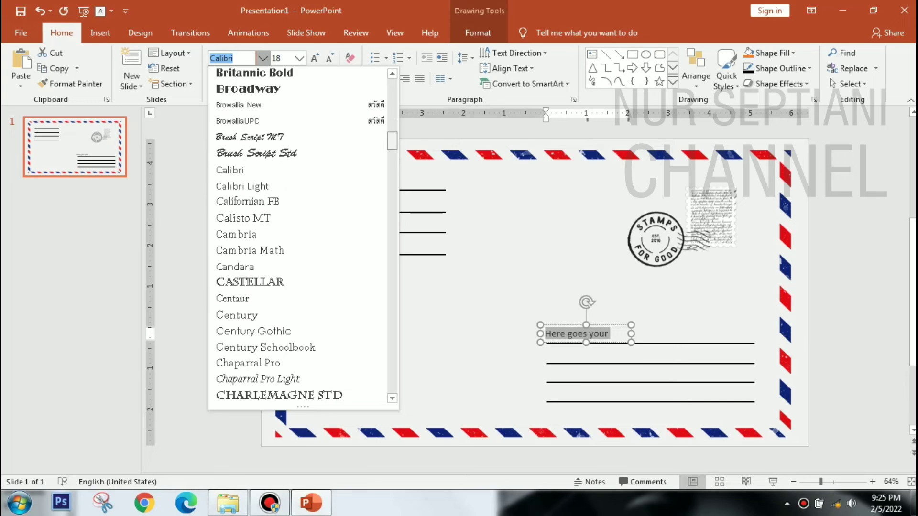
scroll(297, 239, "down", 3)
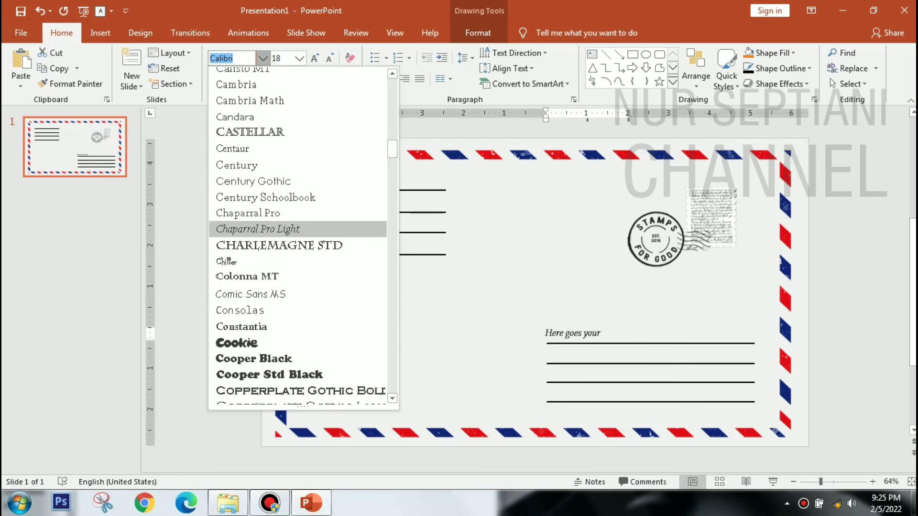
left_click(258, 229)
key("ctrl+shift+period")
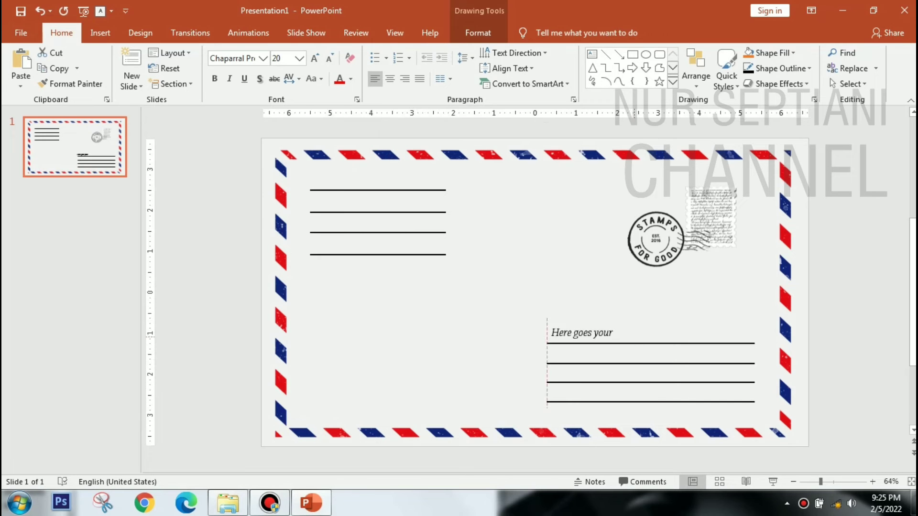
left_click_drag(582, 334, 588, 333)
key("ctrl+a")
key("ctrl+c")
Paste a copy of the text box and change it to 'Presentation title' at size 20.
left_click(207, 291)
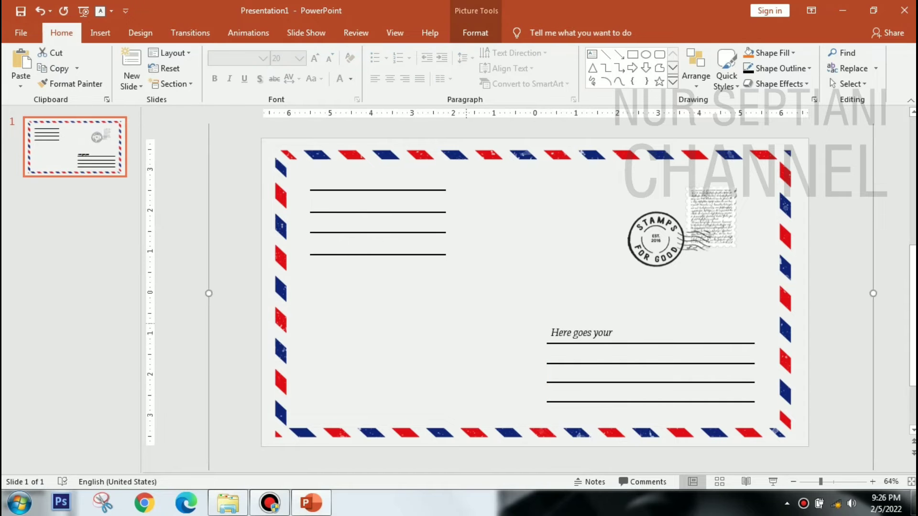
key("ctrl+v")
key("ctrl+a")
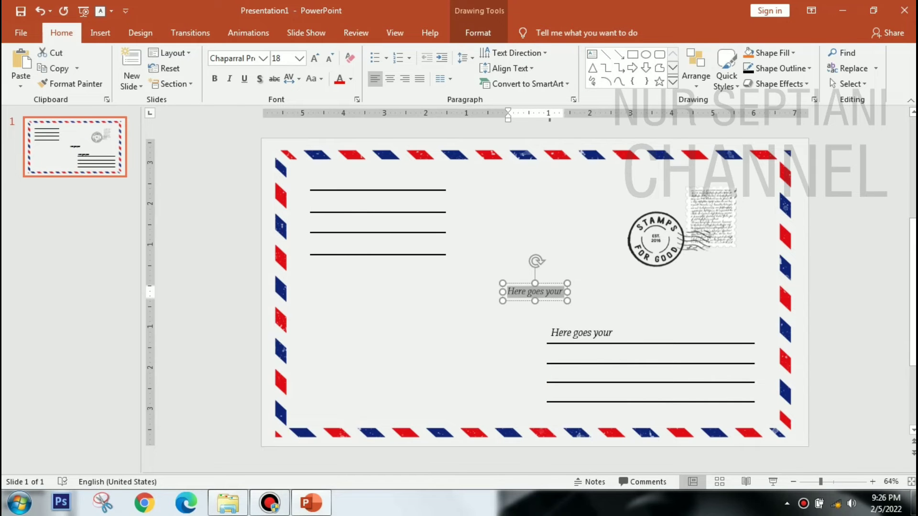
type("Present")
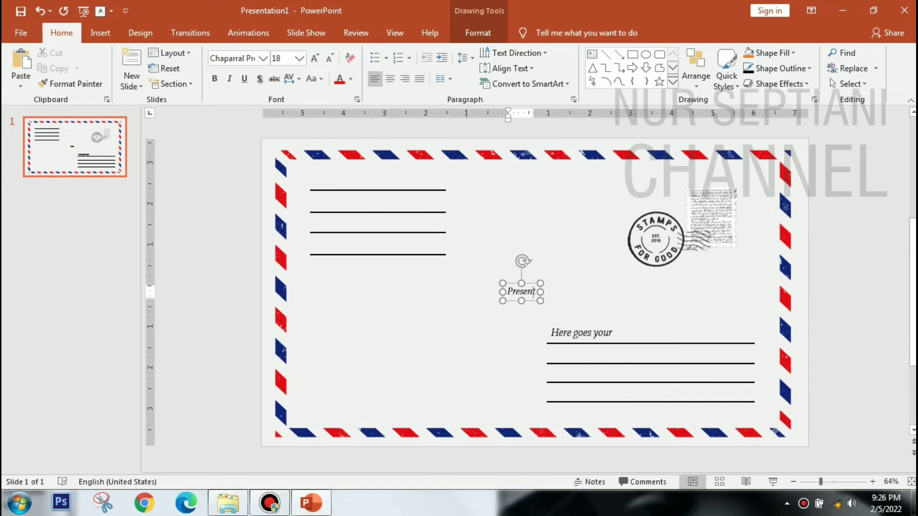
type("ation ti")
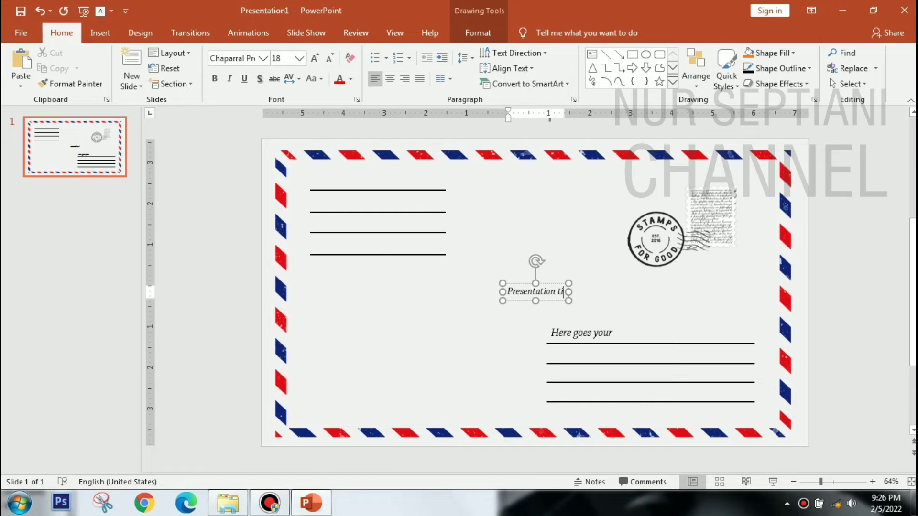
type("tle")
key("ctrl+a")
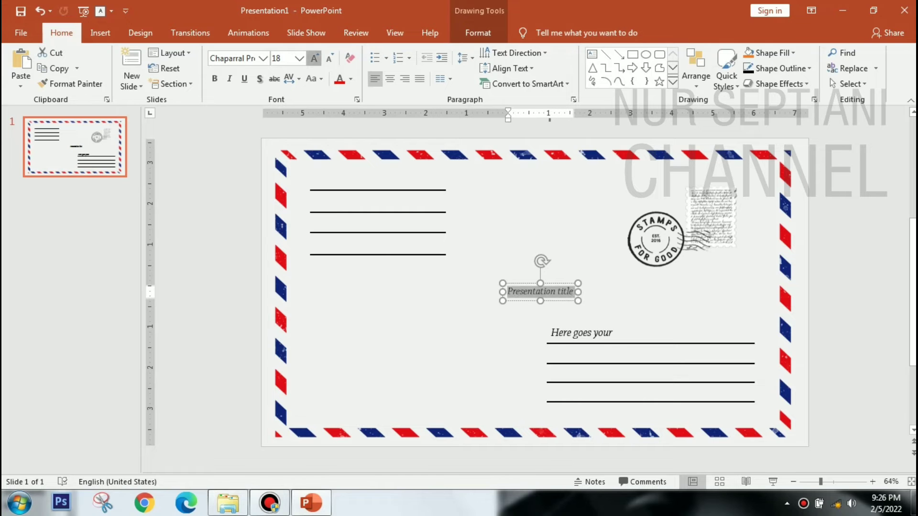
left_click(315, 58)
left_click(567, 292)
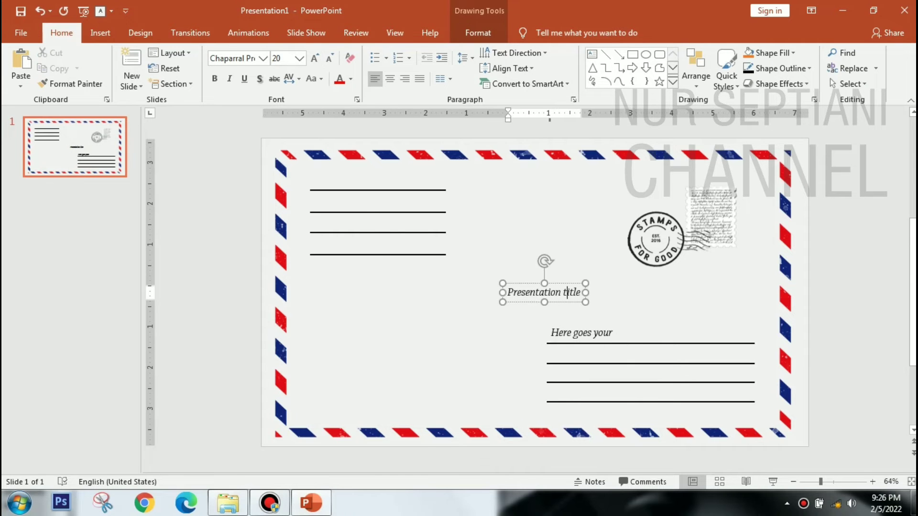
Move 'Presentation title' onto the second address line below 'Here goes your'.
left_click_drag(382, 335, 418, 381)
key("ctrl+z")
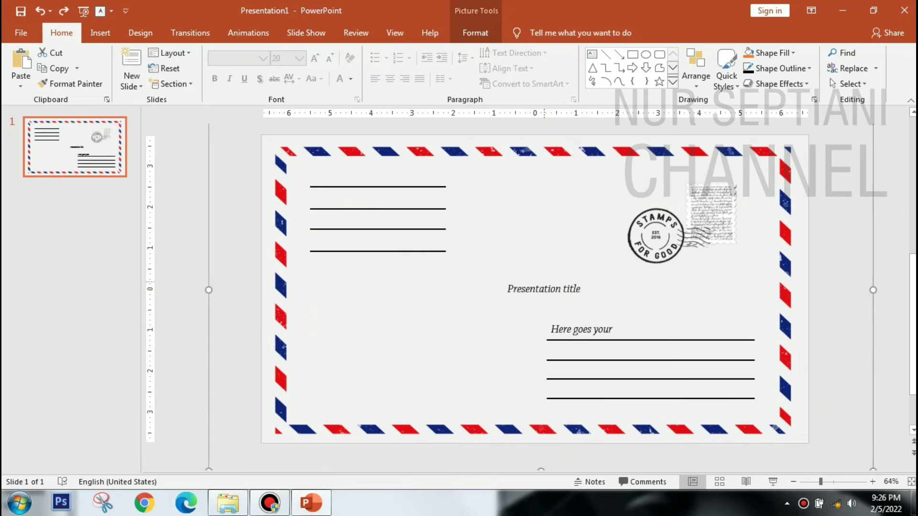
left_click(544, 288)
left_click_drag(544, 289, 587, 352)
left_click(526, 363)
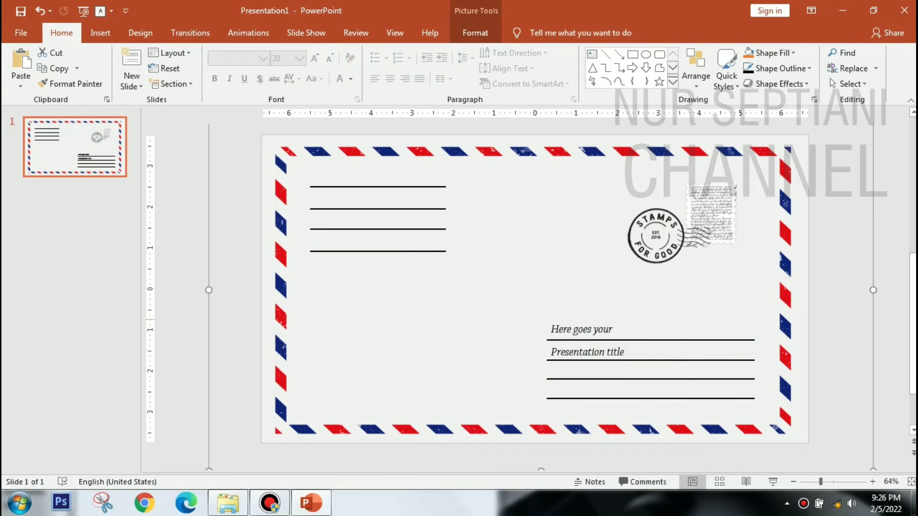
key("Escape")
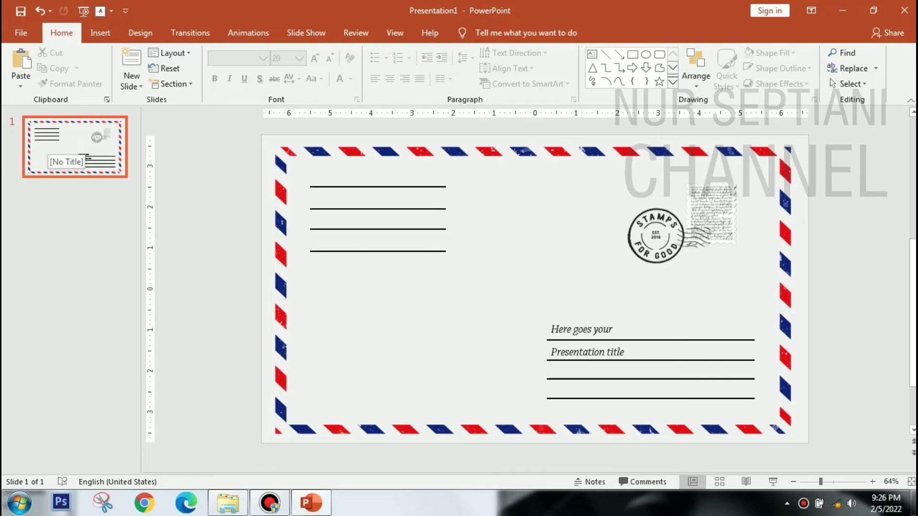
Duplicate slide 1 and delete the copy's address lines and title text box.
right_click(56, 143)
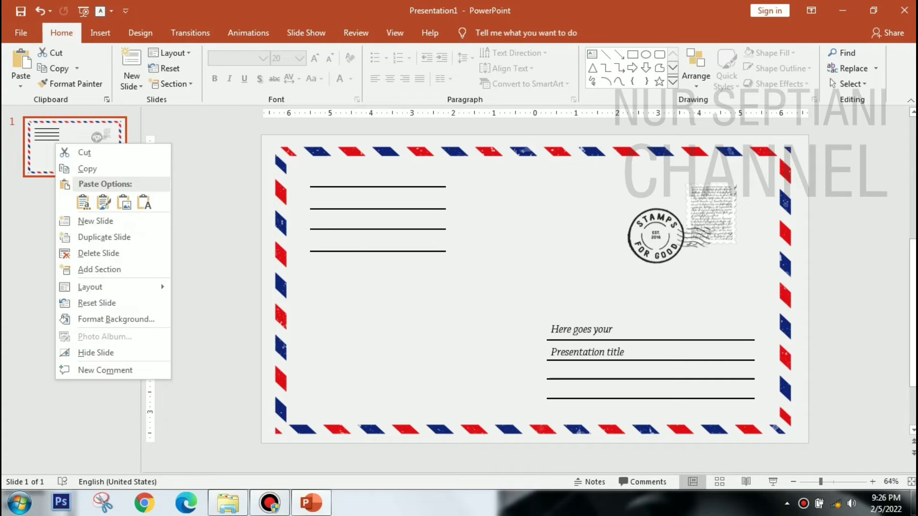
left_click(104, 237)
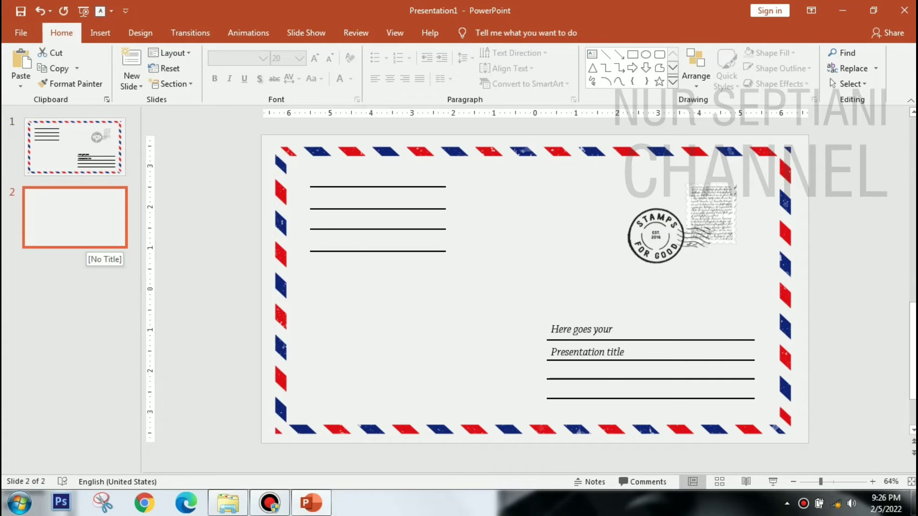
left_click(393, 221)
left_click(366, 229)
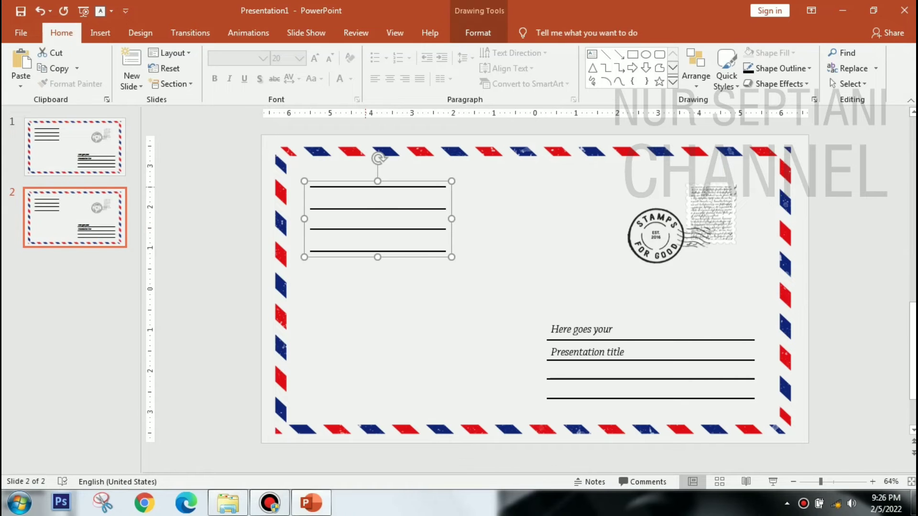
key("Delete")
left_click(599, 352)
left_click(599, 360)
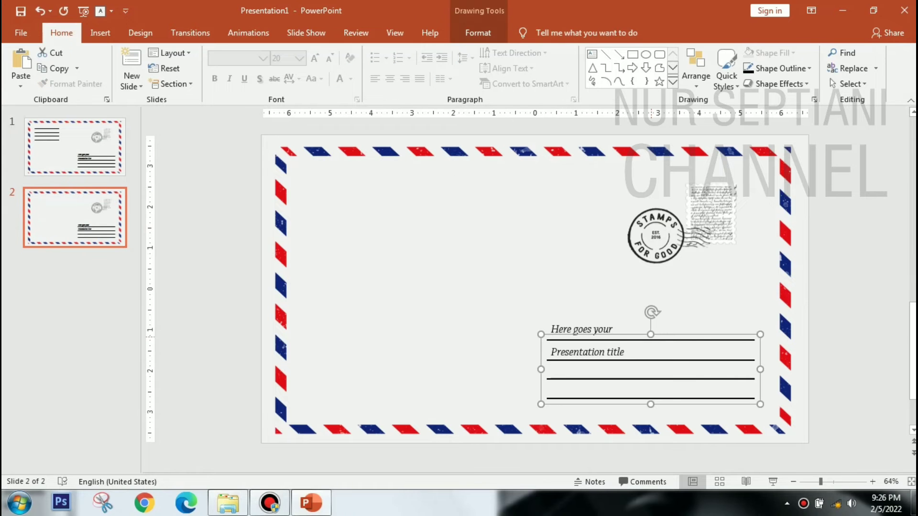
key("Delete")
left_click(588, 353)
key("BackSpace")
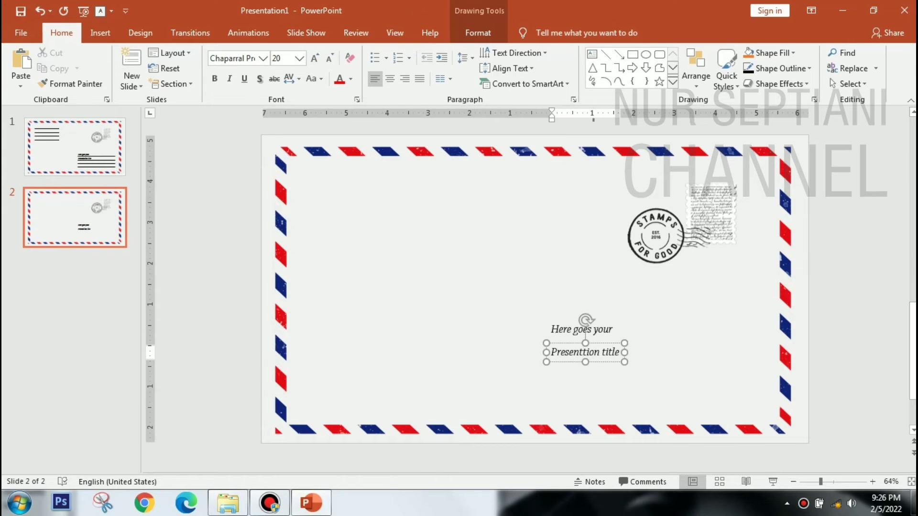
key("Delete")
Delete the stamps and airmail border from the copy, then delete that slide.
left_click(655, 236)
key("Delete")
left_click(711, 213)
key("Delete")
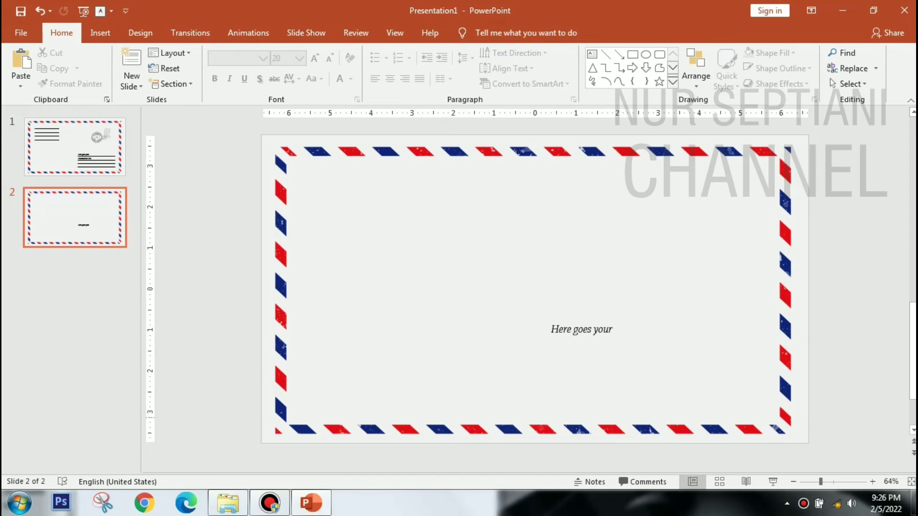
left_click(540, 297)
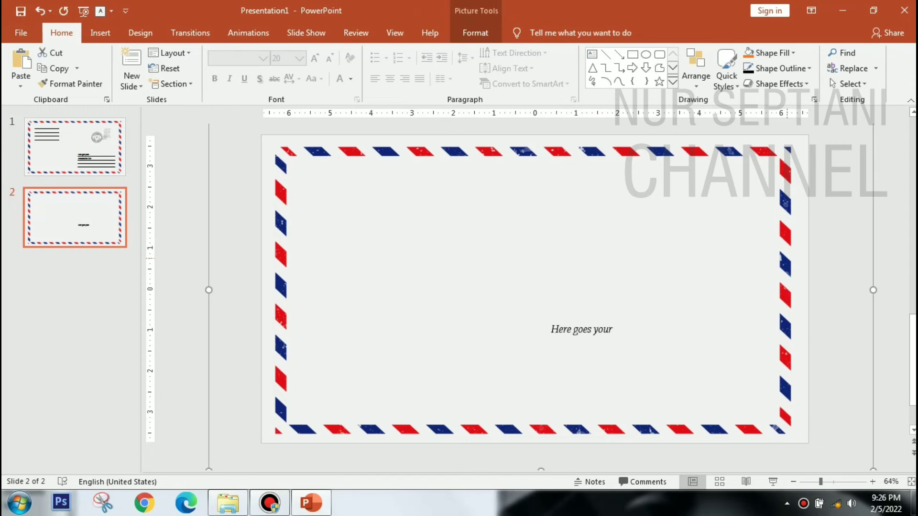
key("Delete")
left_click(75, 218)
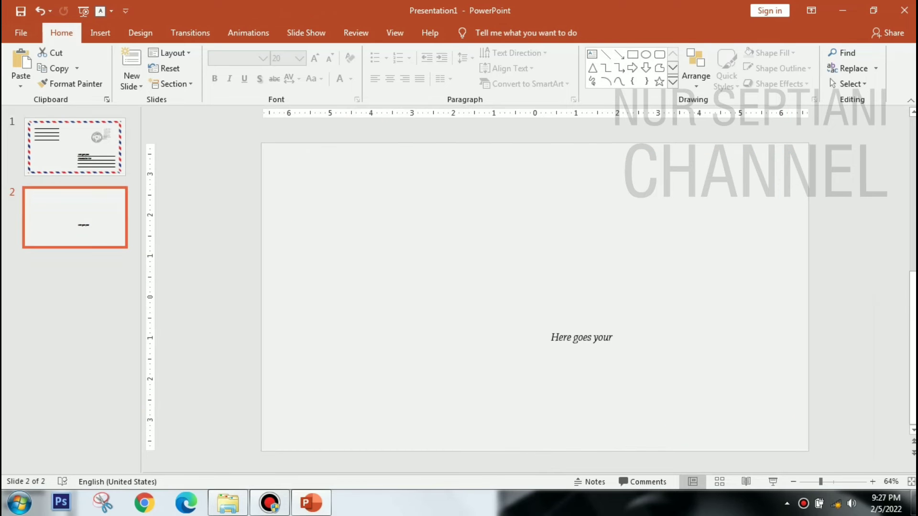
key("Delete")
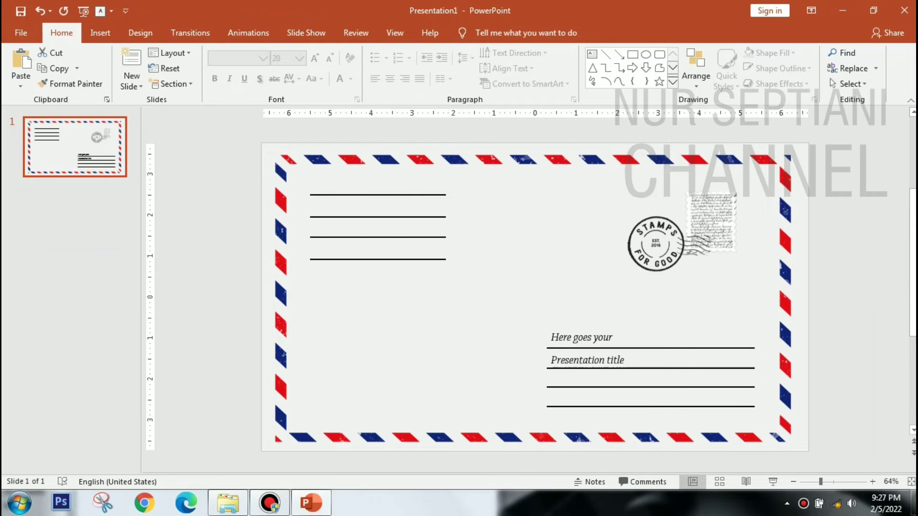
Add a new slide 2 and delete its title and content placeholders.
key("Return")
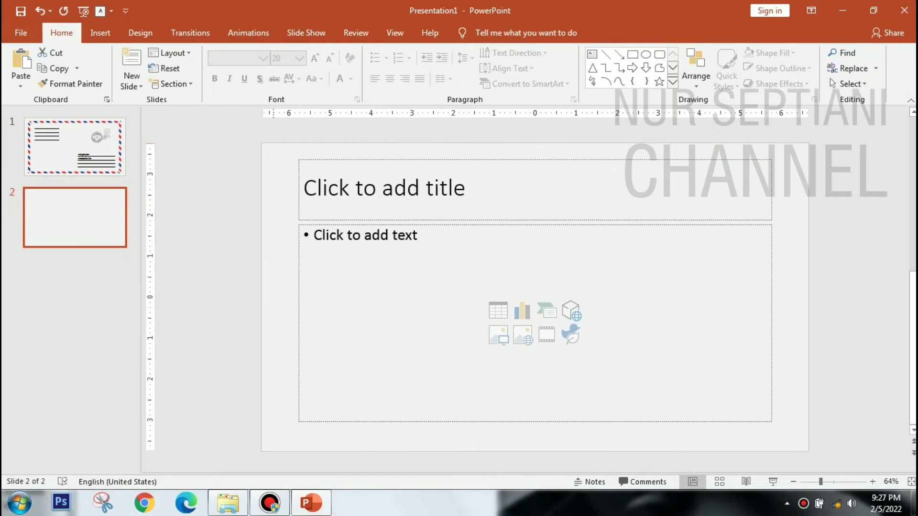
left_click_drag(272, 143, 781, 455)
key("Delete")
left_click(140, 32)
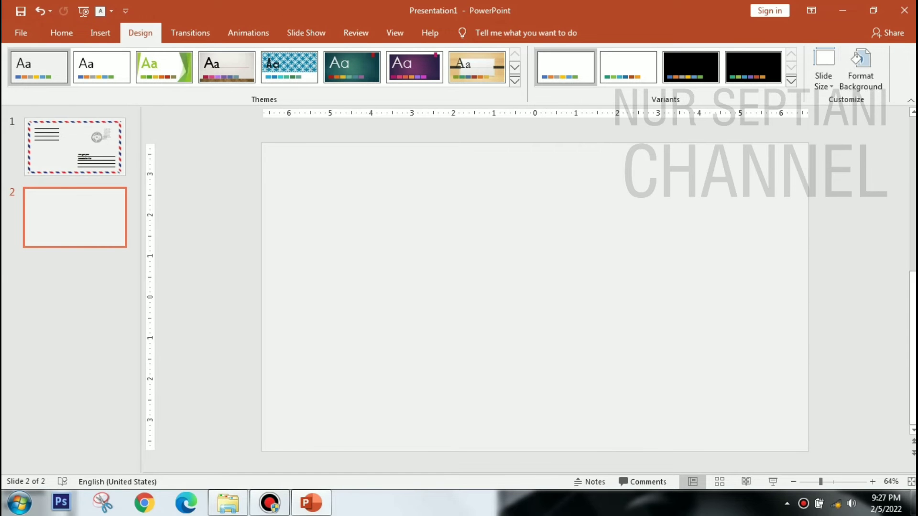
left_click(100, 33)
left_click(247, 67)
left_click(282, 113)
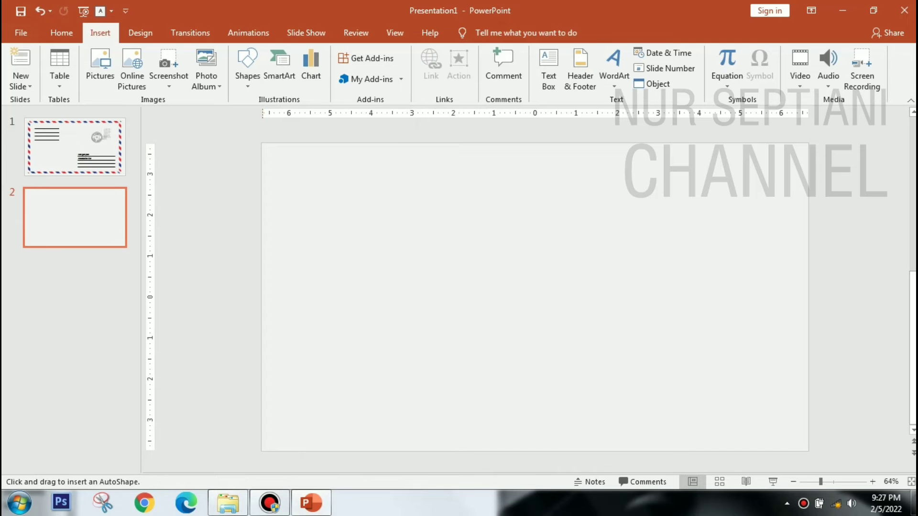
Draw a rectangle over the whole slide, fill it light grey, and remove its outline.
left_click_drag(261, 142, 808, 451)
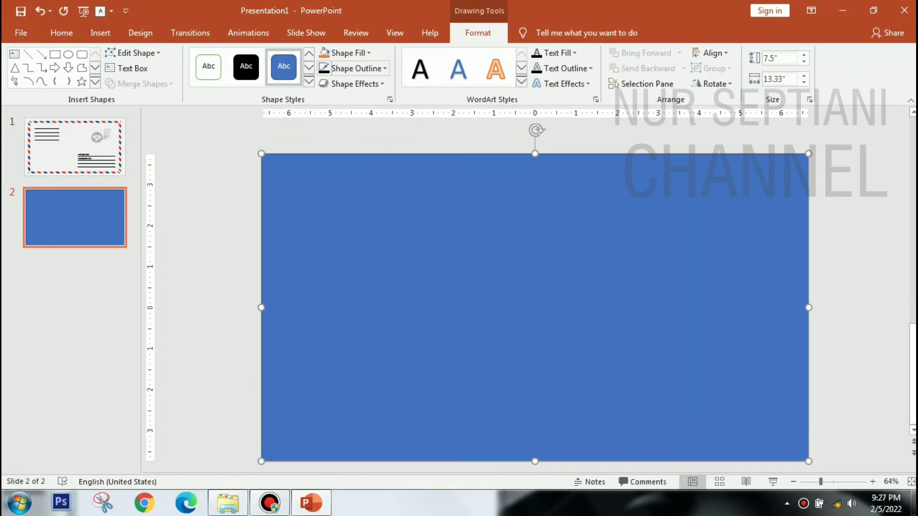
left_click(348, 53)
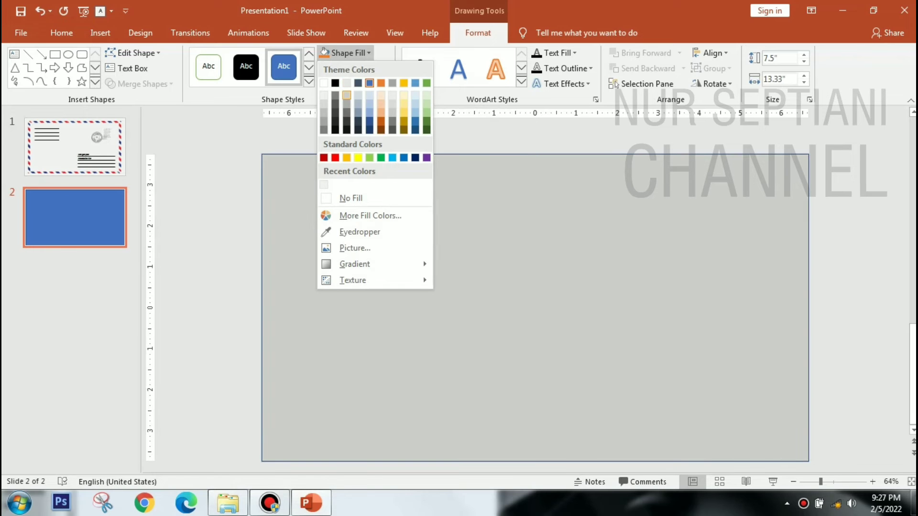
left_click(347, 95)
left_click(353, 69)
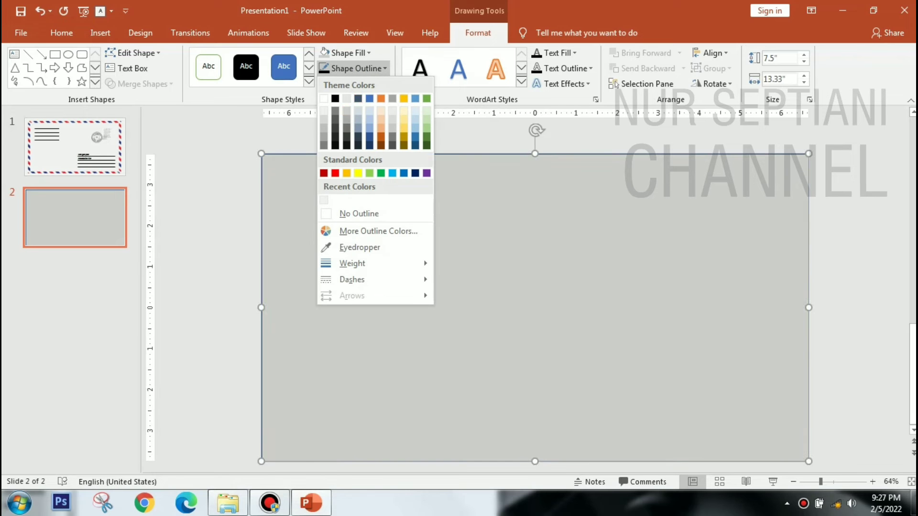
left_click(347, 110)
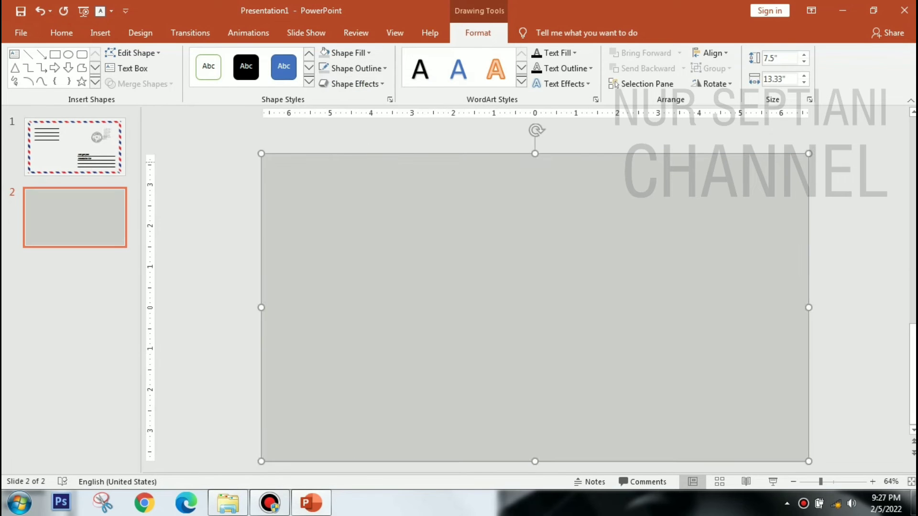
key("Escape")
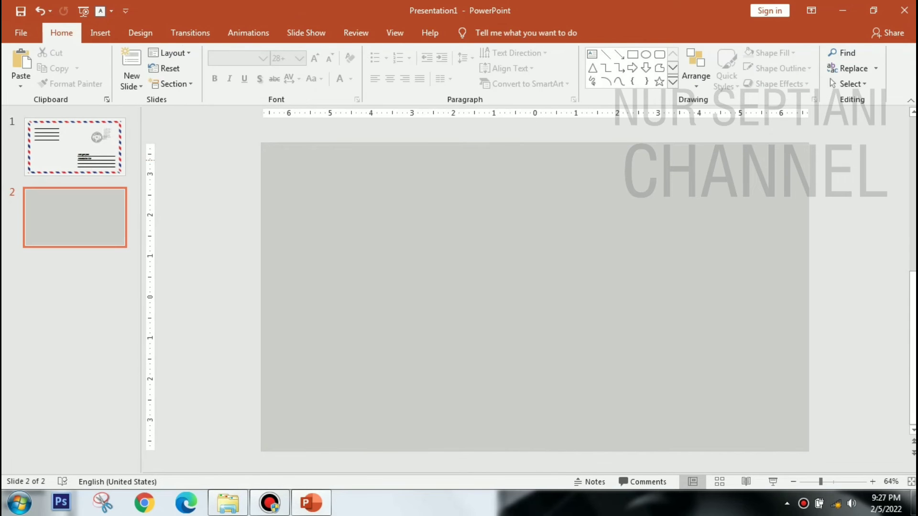
left_click(100, 32)
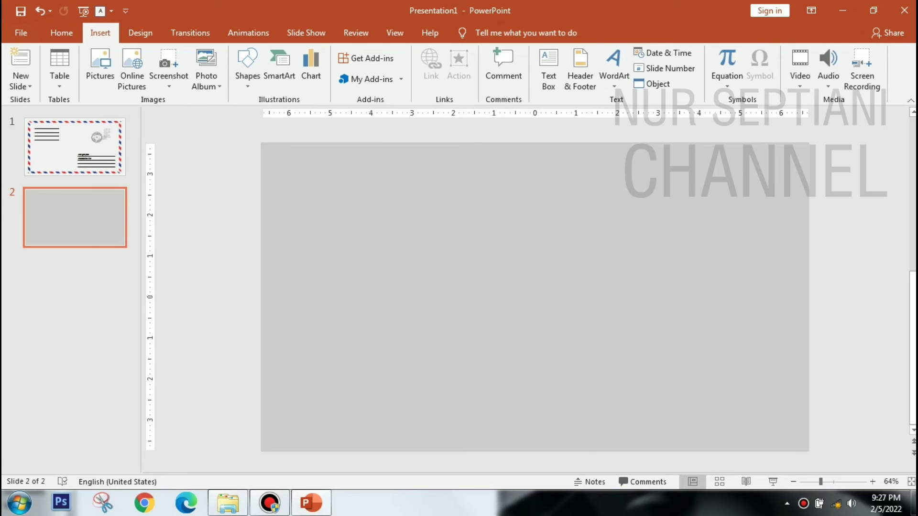
left_click(247, 67)
Draw a rectangle with white fill and a black outline in the lower middle of the slide.
left_click(282, 115)
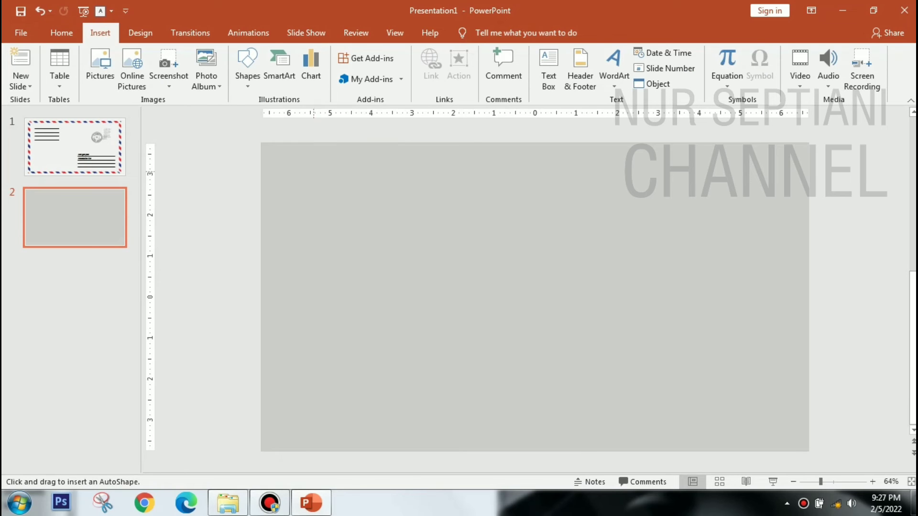
left_click_drag(384, 227, 704, 419)
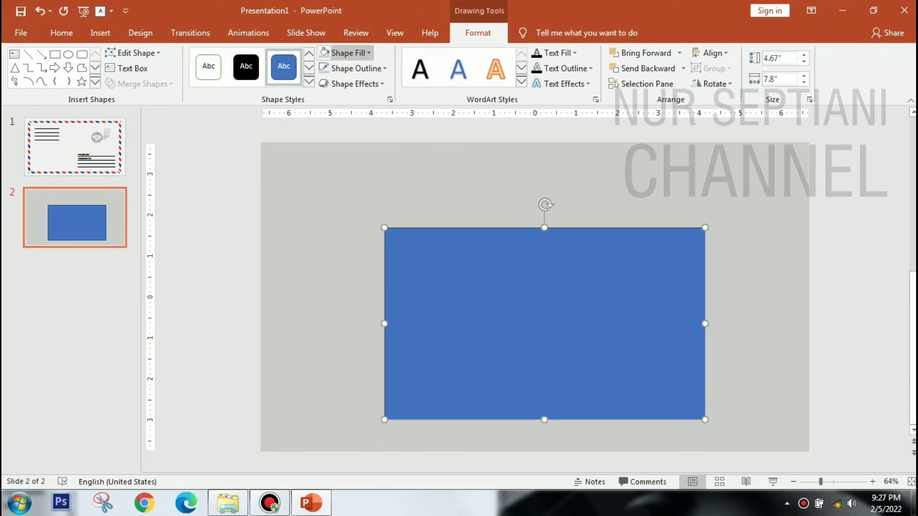
left_click(349, 52)
left_click(324, 98)
left_click(356, 67)
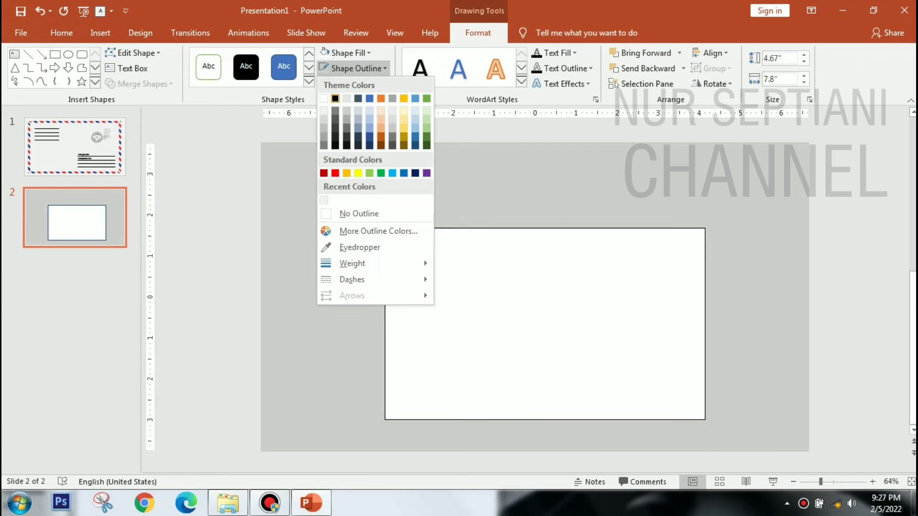
left_click(335, 98)
Tilt the white card slightly counter-clockwise, raise it, widen it, and centre it horizontally.
left_click_drag(544, 203, 537, 203)
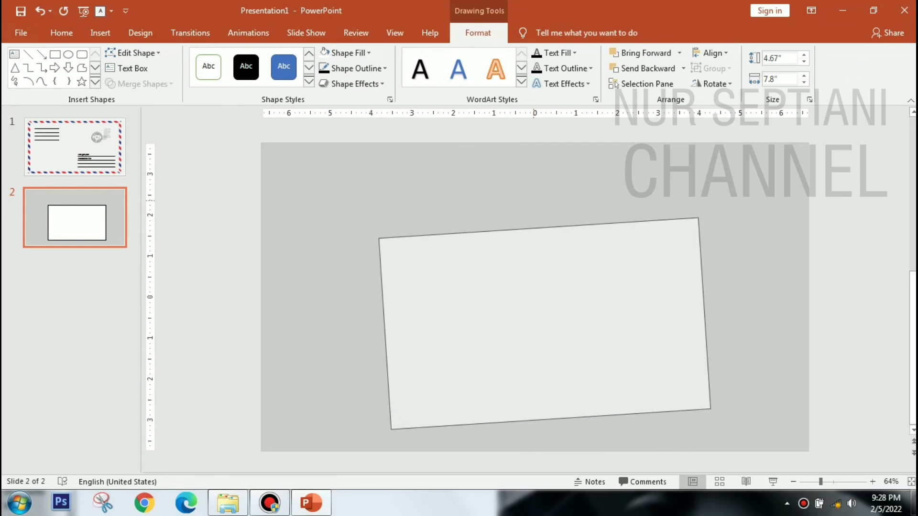
left_click_drag(545, 324, 540, 250)
left_click(373, 256)
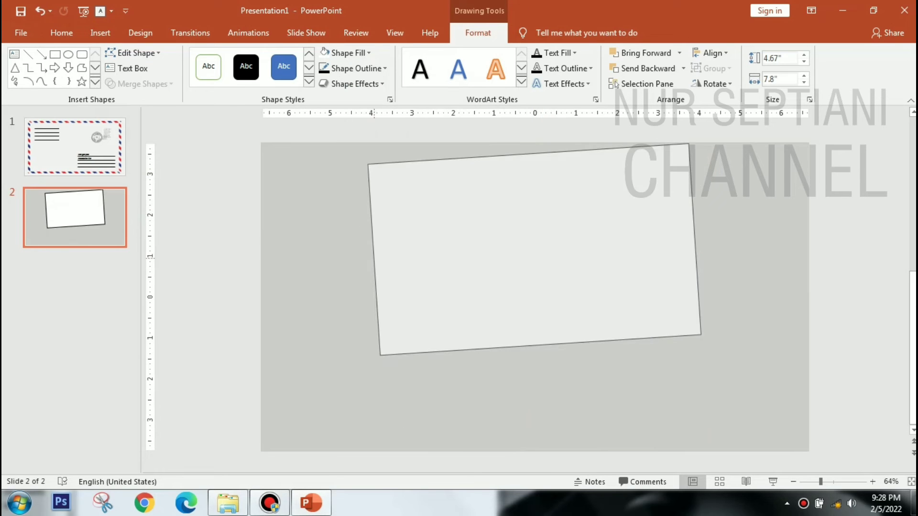
left_click_drag(373, 259, 348, 270)
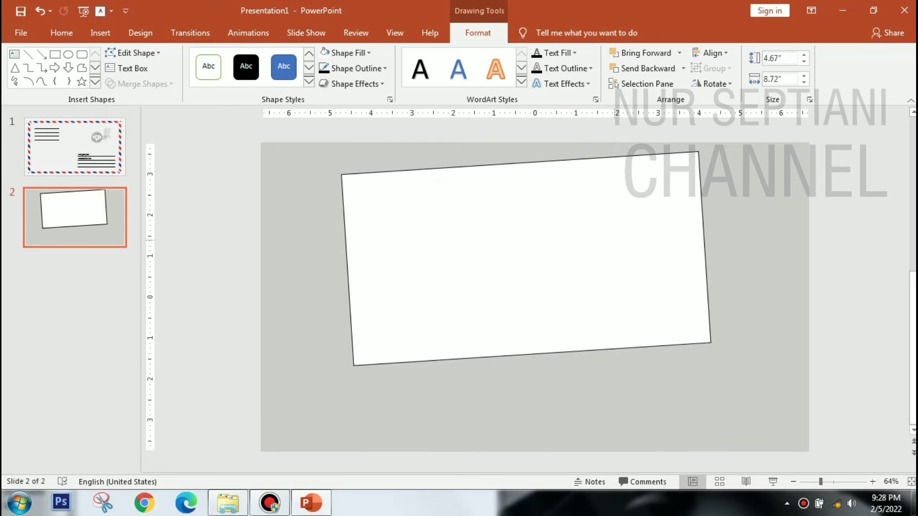
left_click_drag(526, 258, 534, 250)
left_click(201, 286)
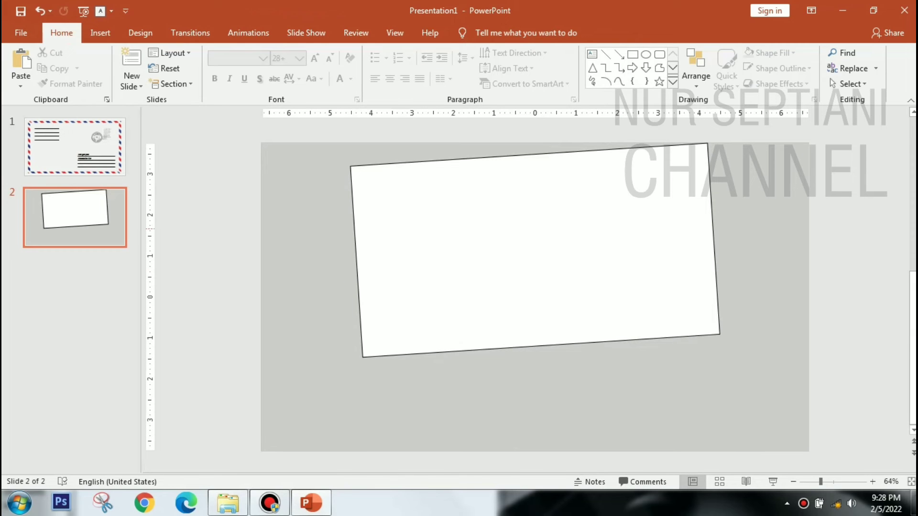
left_click(100, 32)
left_click(247, 66)
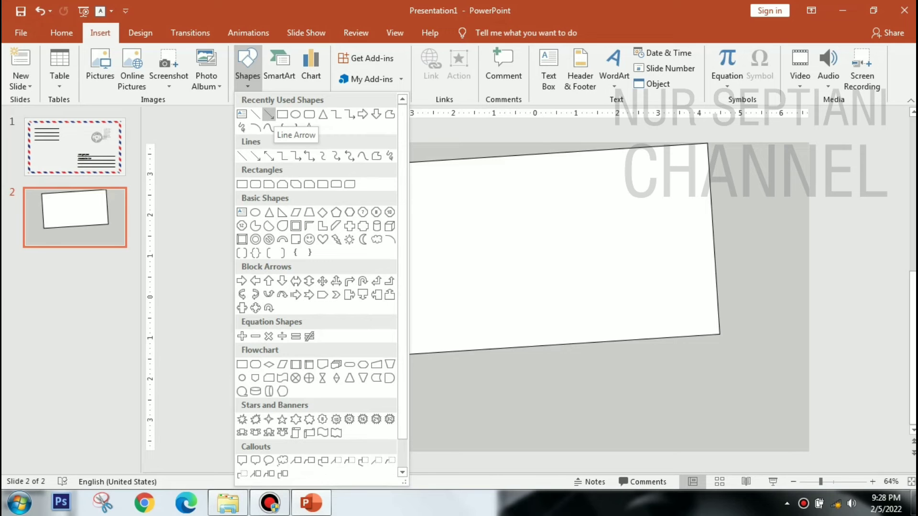
Draw a right-pointing triangle down the slide's left edge, filled light grey with no outline.
left_click(322, 114)
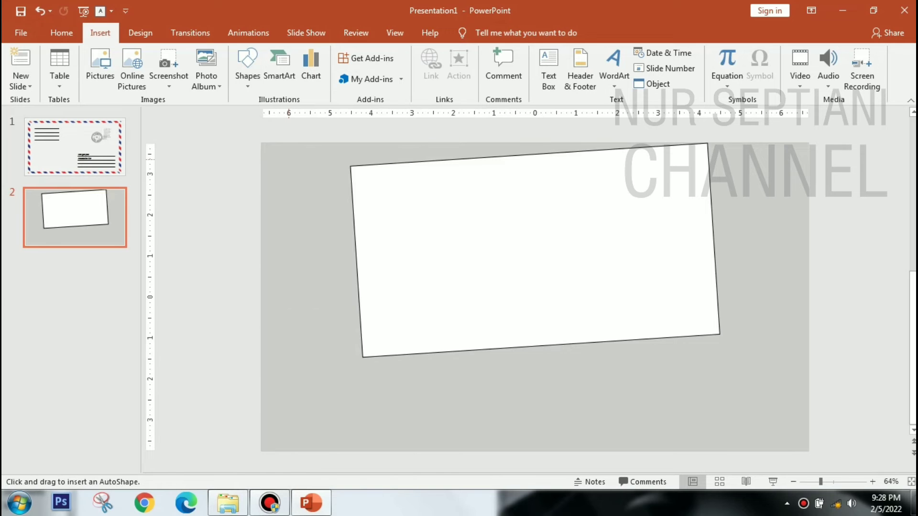
left_click_drag(288, 159, 536, 422)
left_click_drag(411, 136, 559, 273)
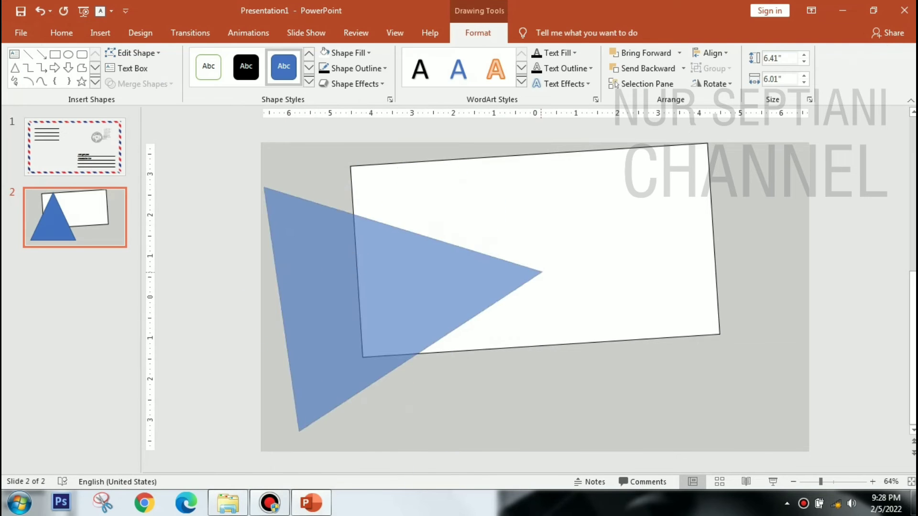
left_click_drag(368, 286, 349, 265)
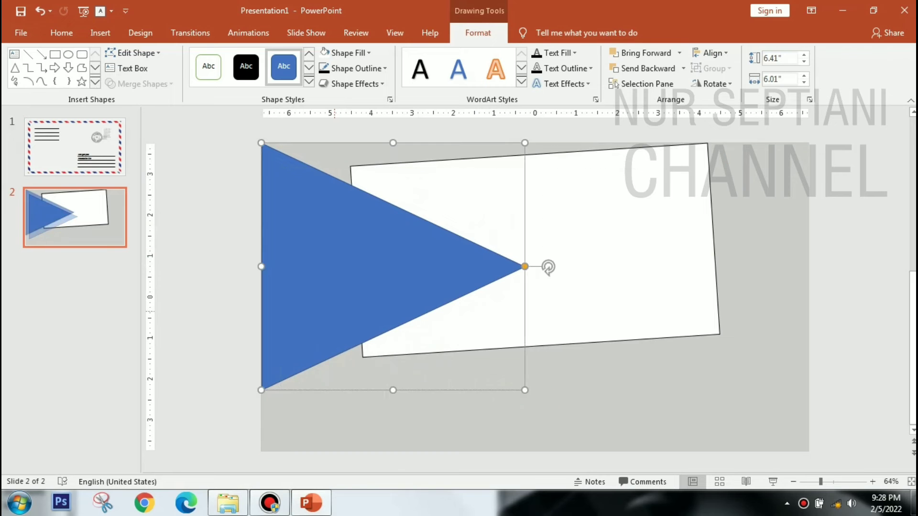
left_click_drag(392, 390, 393, 452)
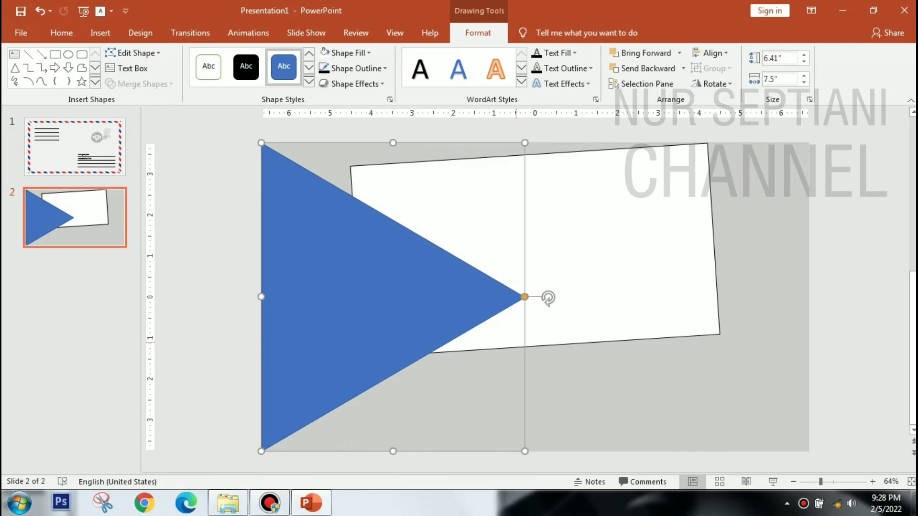
left_click(368, 52)
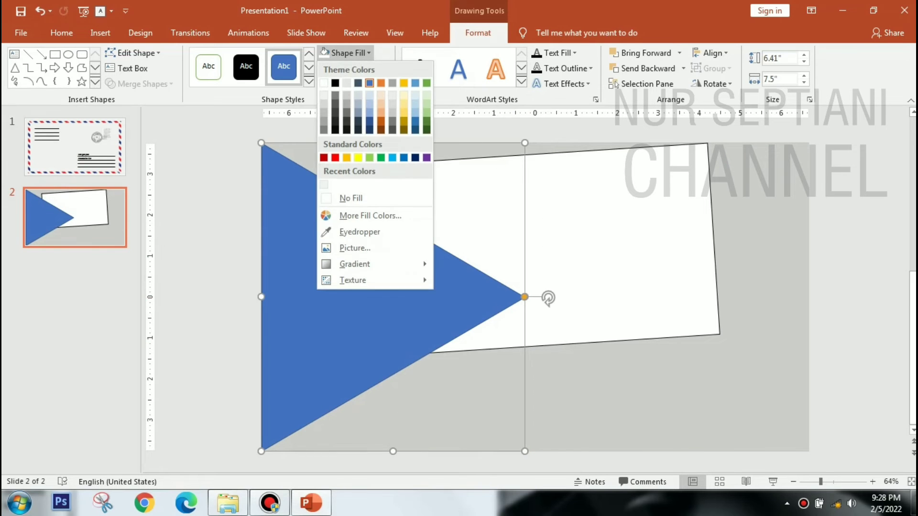
left_click(325, 87)
left_click(354, 68)
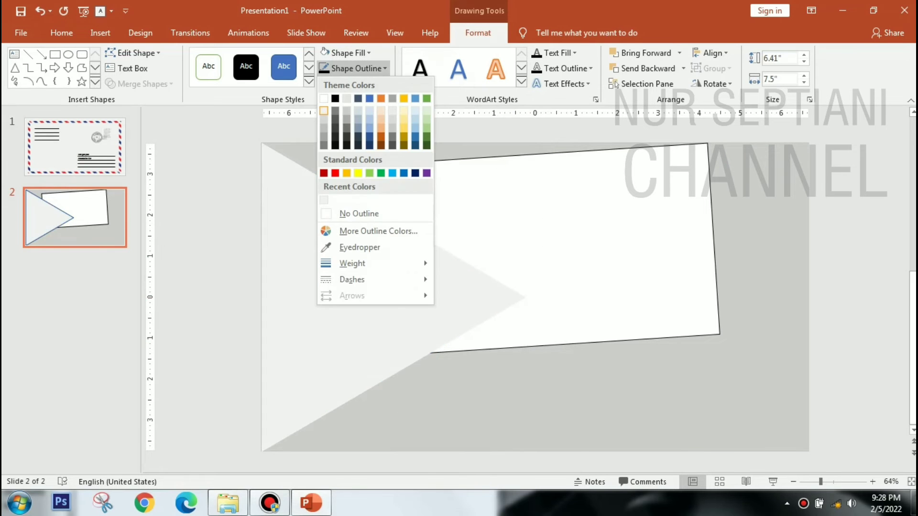
left_click(334, 211)
Make the background rectangle grey with no outline.
left_click(573, 383)
left_click(348, 53)
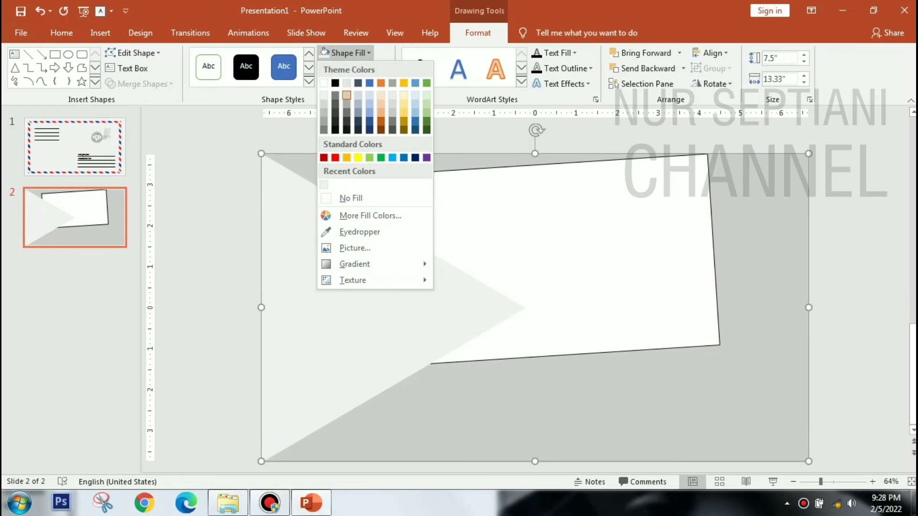
left_click(346, 94)
left_click(354, 69)
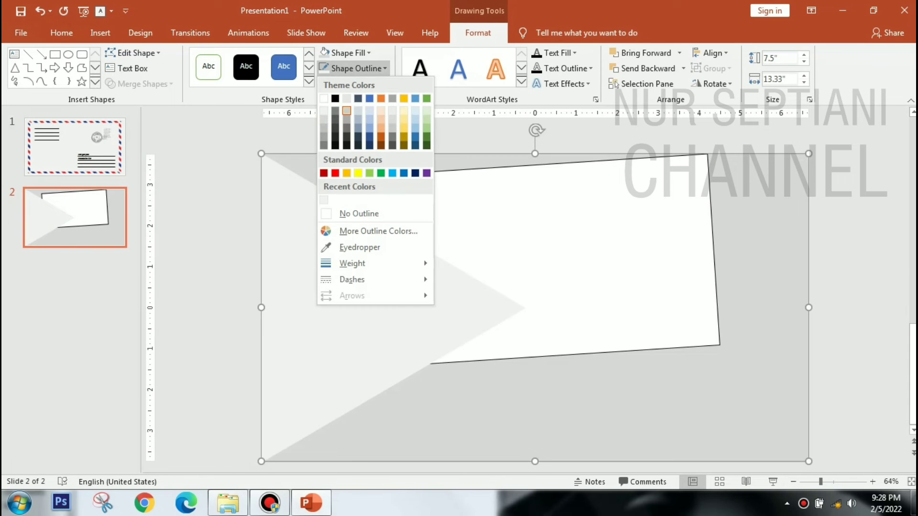
left_click(335, 211)
key("Escape")
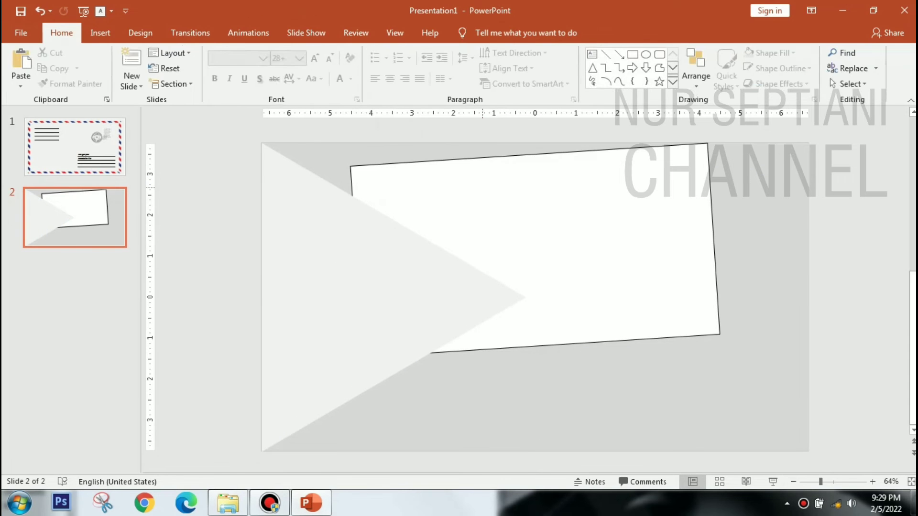
Copy and paste the left triangle to make a duplicate.
left_click(382, 297)
key("ctrl+c")
key("ctrl+v")
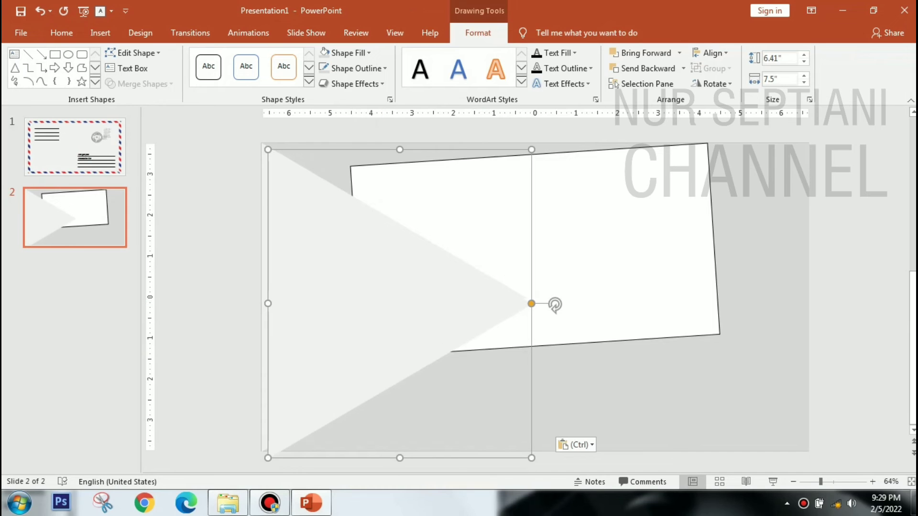
Flip the copied triangle horizontally and place it against the slide's right edge.
left_click(712, 84)
left_click(746, 150)
left_click_drag(446, 285, 650, 286)
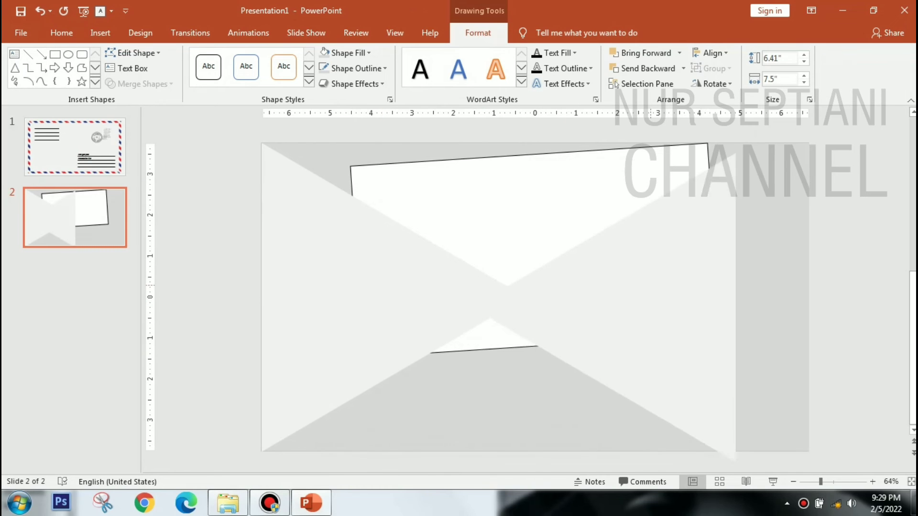
left_click_drag(469, 296, 522, 296)
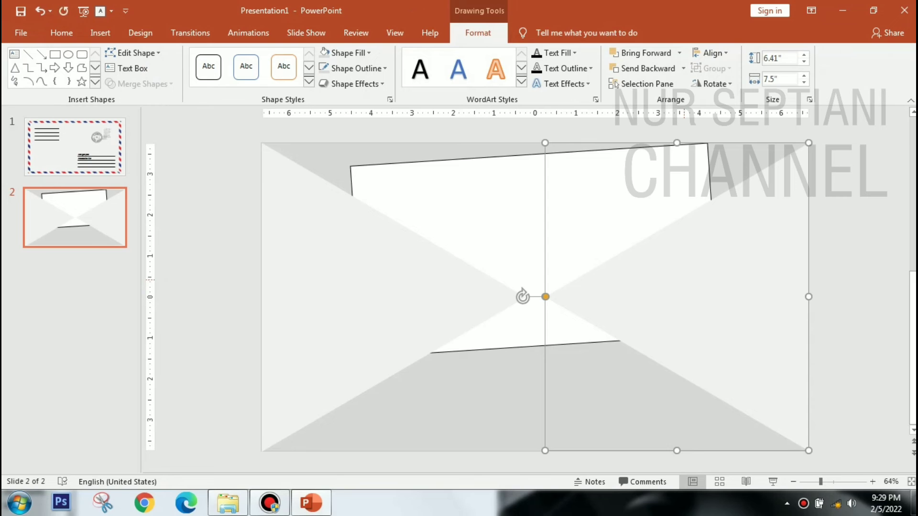
Rotate the front triangle right 90° so it points upward across the lower half.
left_click_drag(669, 297, 542, 304)
left_click(712, 84)
left_click(736, 98)
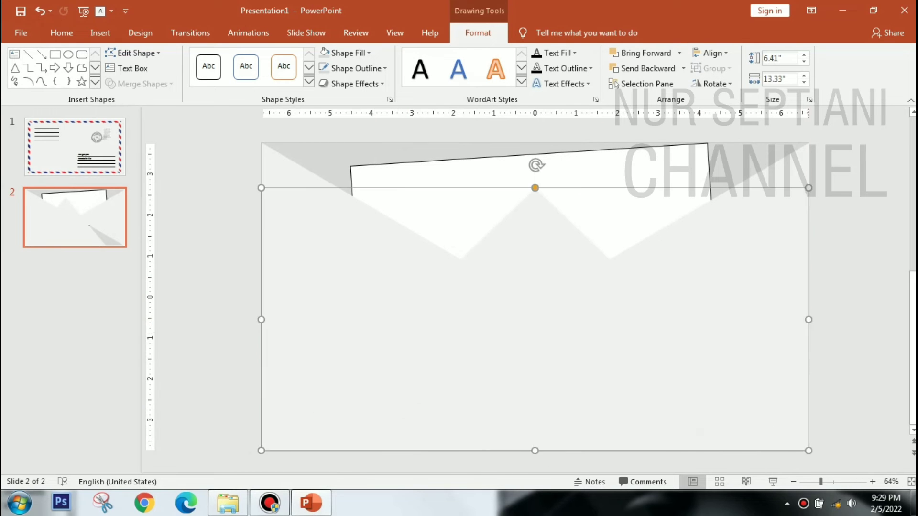
left_click(357, 69)
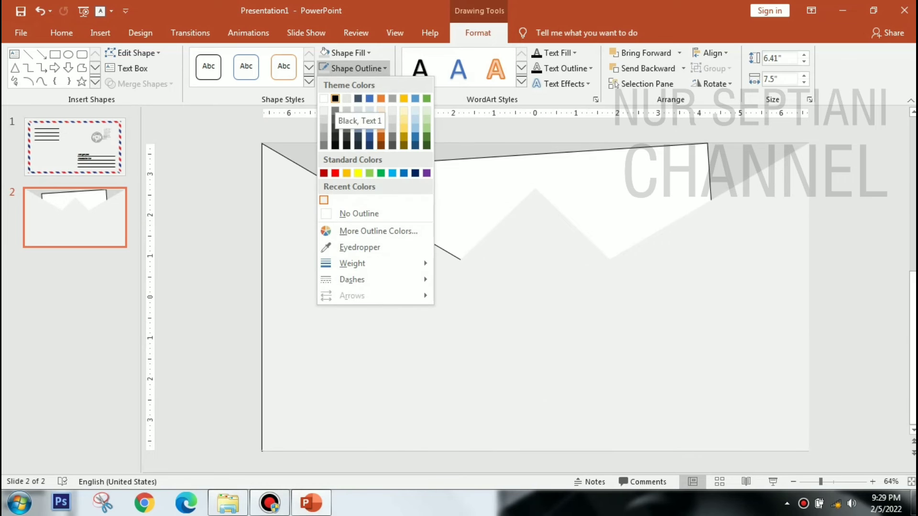
Give the envelope flaps thin ¼ pt dark outlines.
left_click(337, 91)
left_click(357, 69)
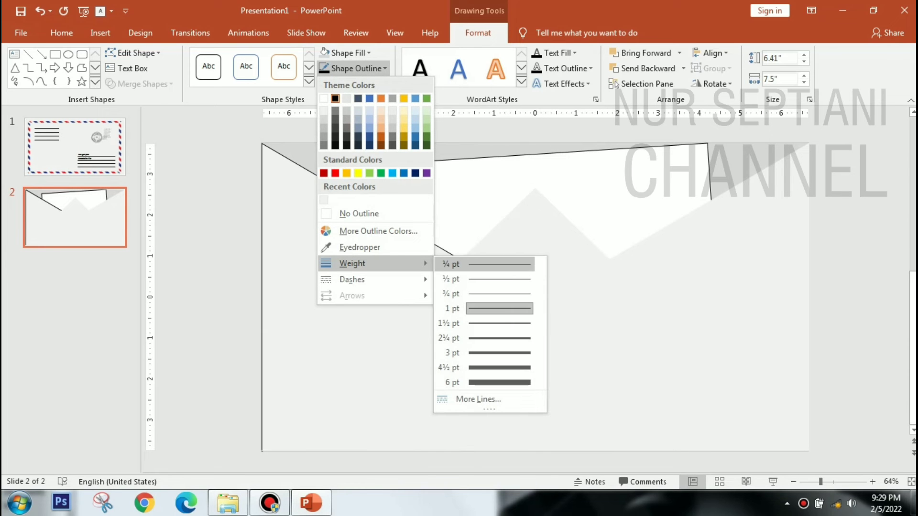
left_click(523, 293)
left_click(357, 69)
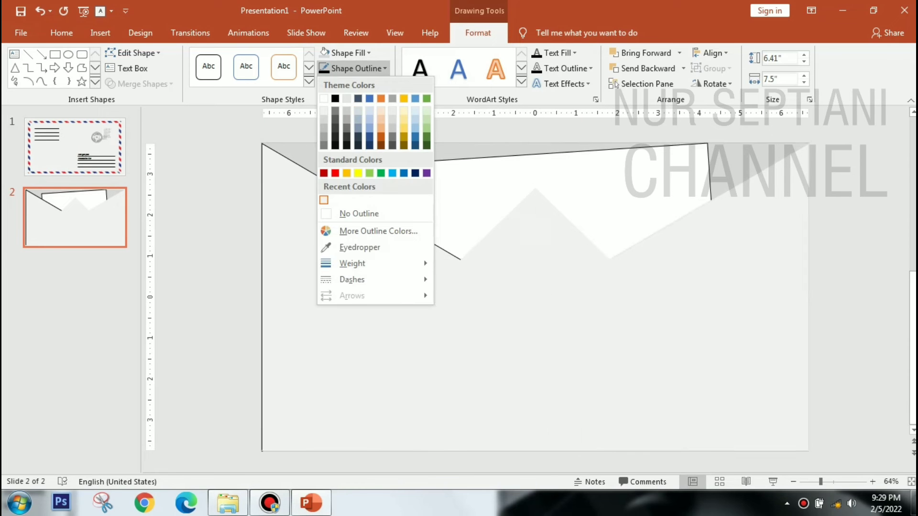
left_click(497, 263)
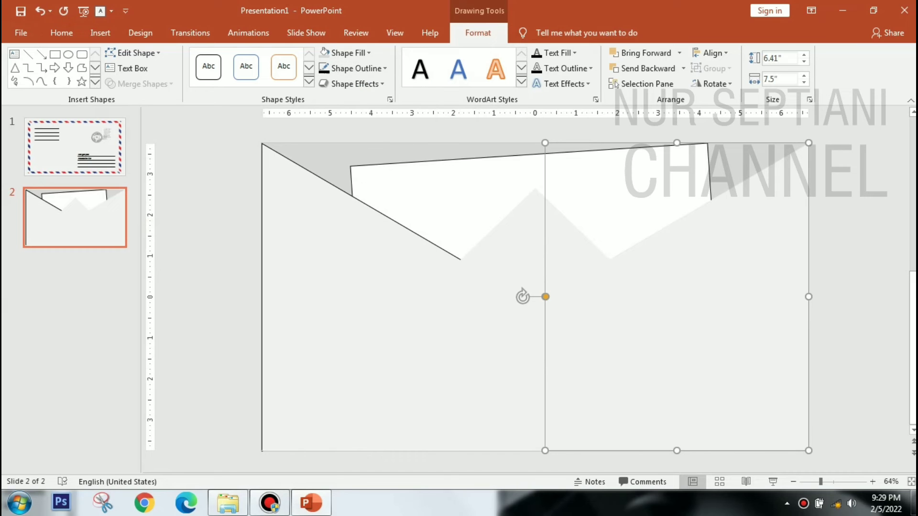
left_click(356, 68)
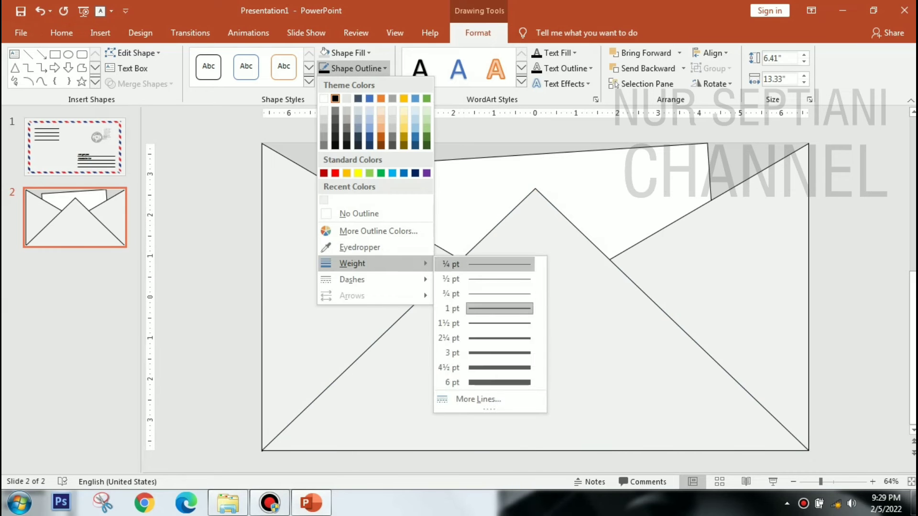
left_click(492, 263)
Remove the outline from the letter paper rectangle.
left_click(526, 172)
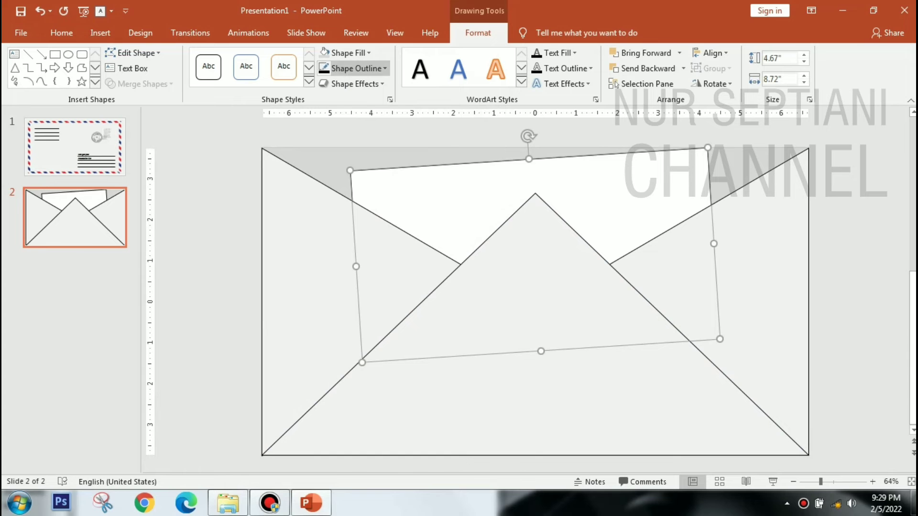
left_click(356, 68)
left_click(363, 211)
Lower the front flap's peak so it stands 5.23 inches high.
left_click(536, 311)
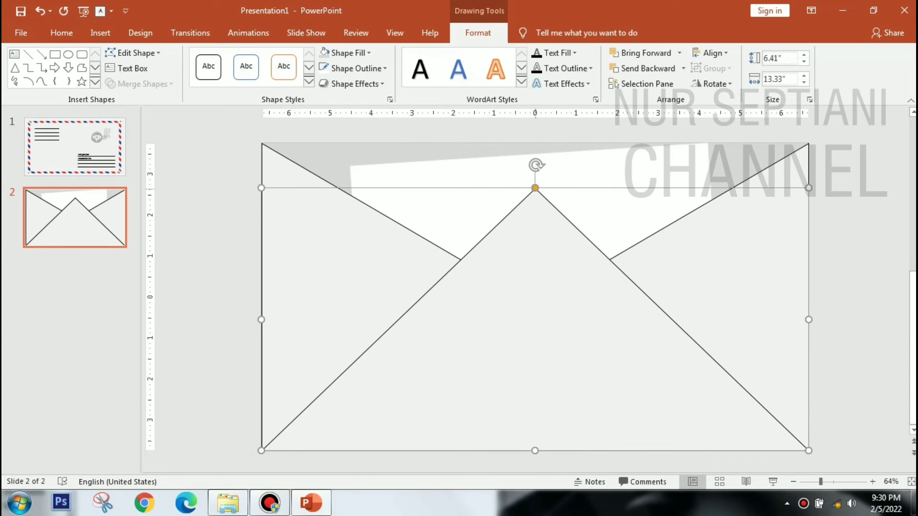
key("ctrl+z")
key("ctrl+y")
left_click_drag(535, 311, 552, 360)
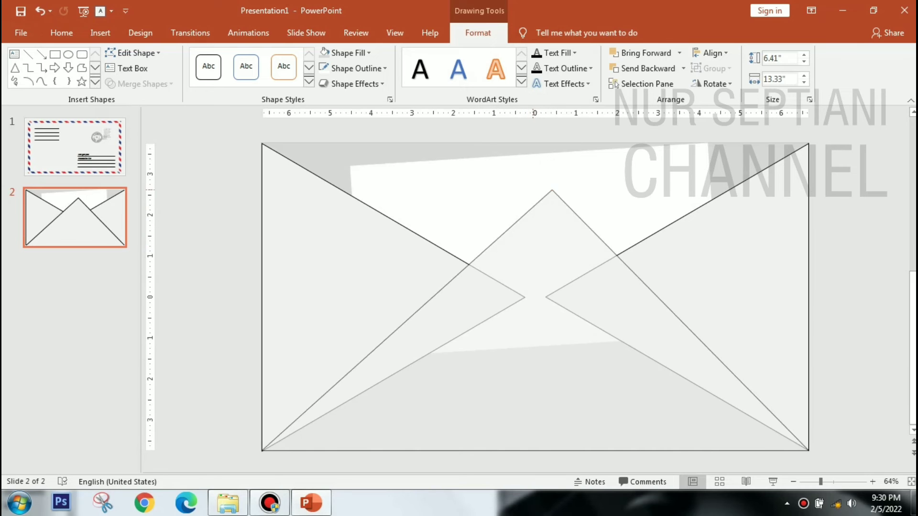
left_click_drag(535, 236, 535, 237)
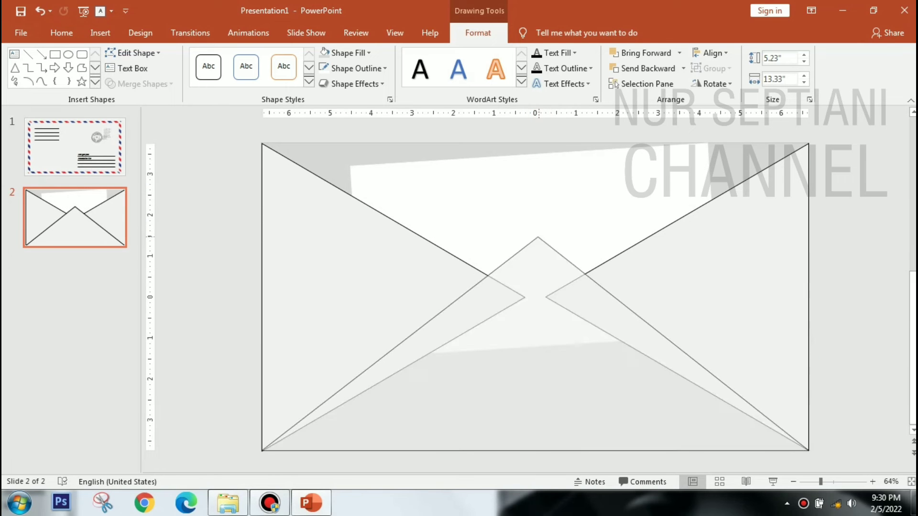
key("Escape")
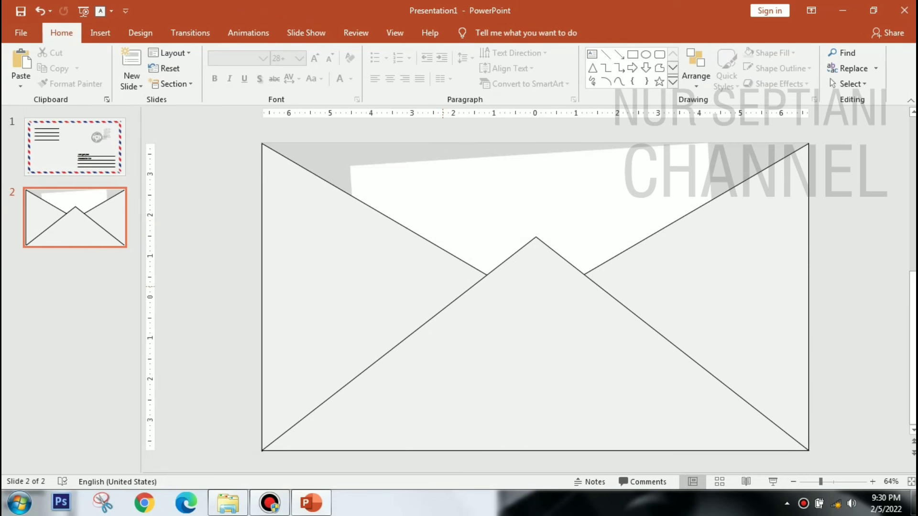
Make the left, front and right flap outlines light grey, then copy slide 1's title text box.
left_click(547, 297)
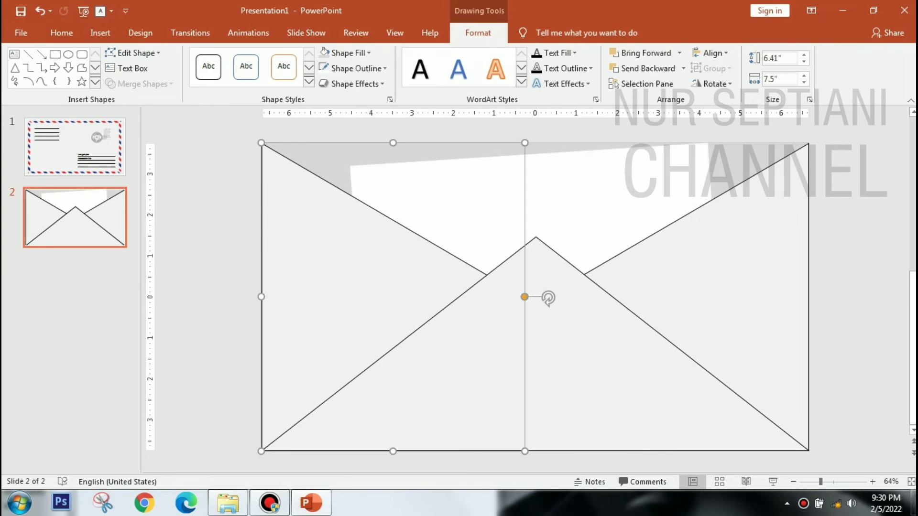
left_click(356, 68)
left_click(346, 119)
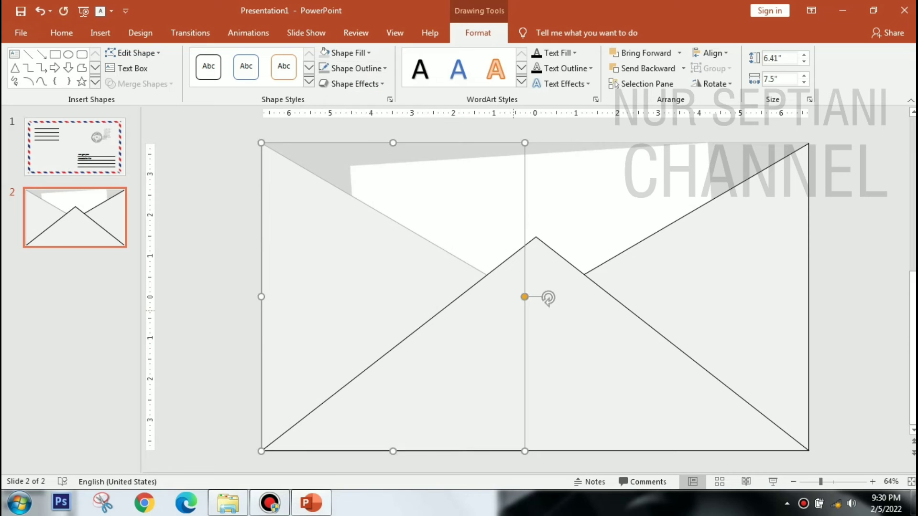
left_click(536, 310)
left_click(350, 68)
left_click(741, 287)
left_click(351, 68)
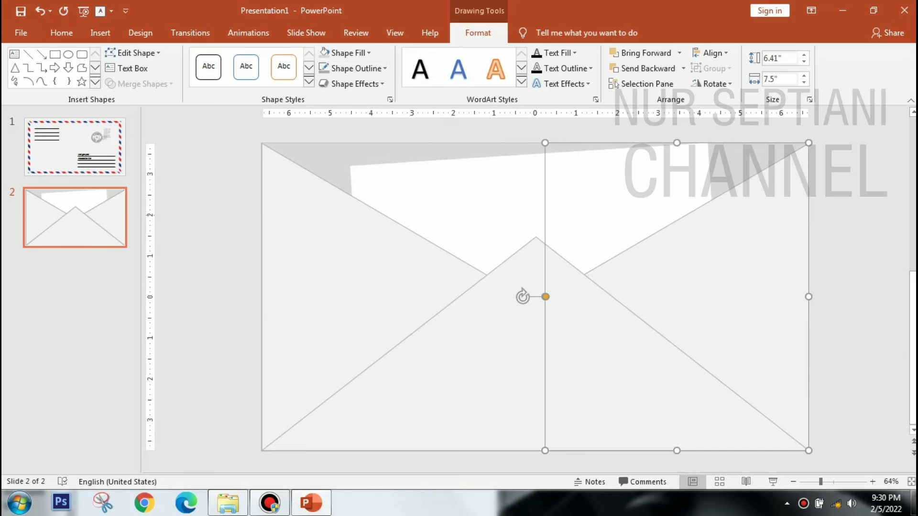
key("Escape")
key("ctrl+z")
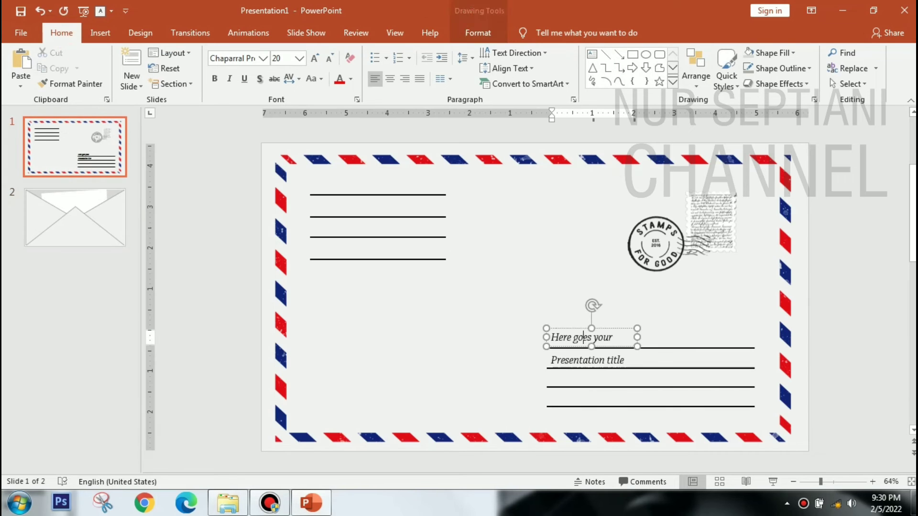
Paste the text box on slide 2 as 'Add a tittle here' and enlarge its font twice.
key("Page_Down")
key("ctrl+v")
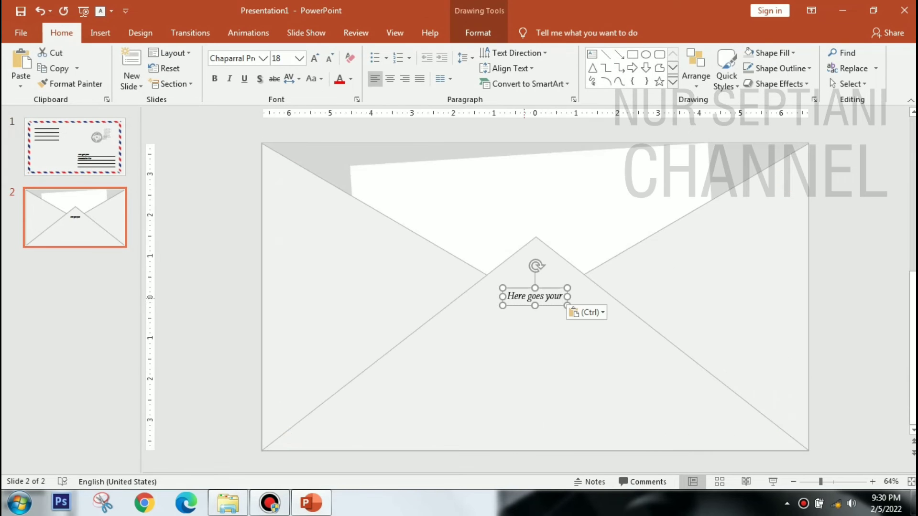
type("Add ")
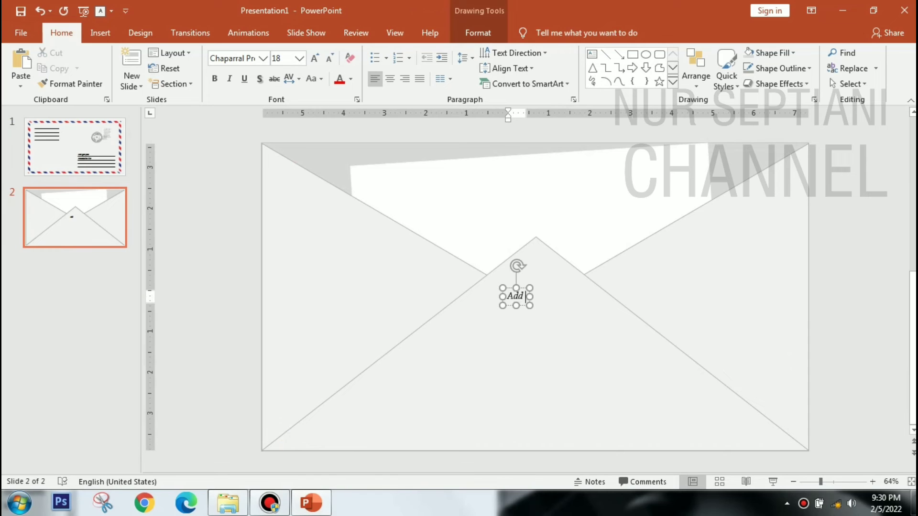
type("a tittle")
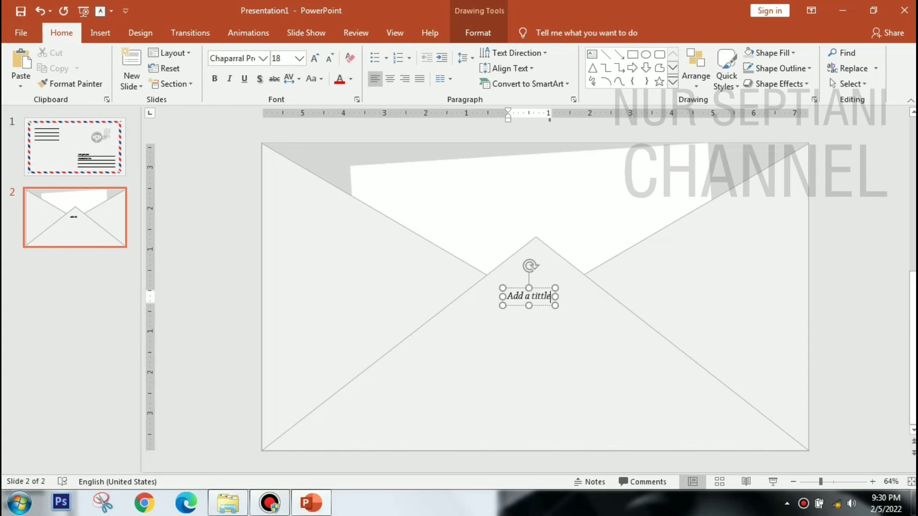
type(" here")
key("ctrl+a")
left_click(314, 58)
left_click(314, 58)
left_click(315, 58)
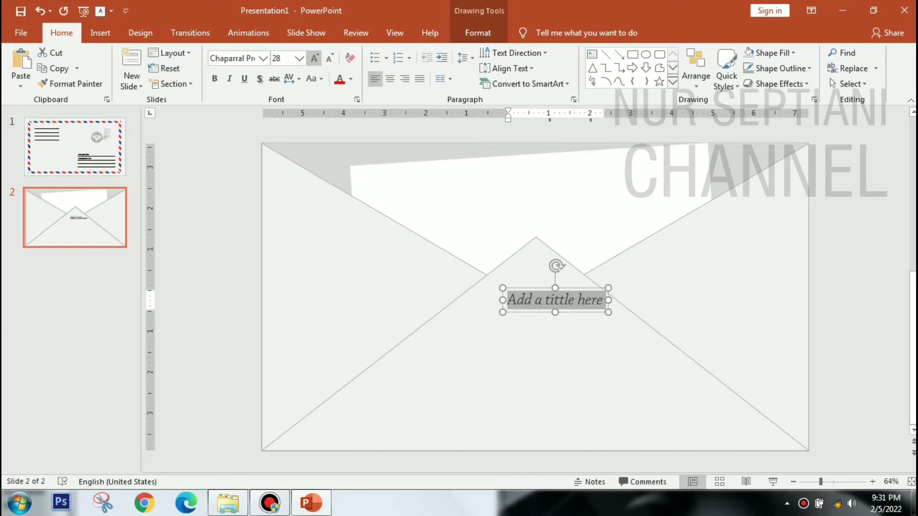
left_click(314, 57)
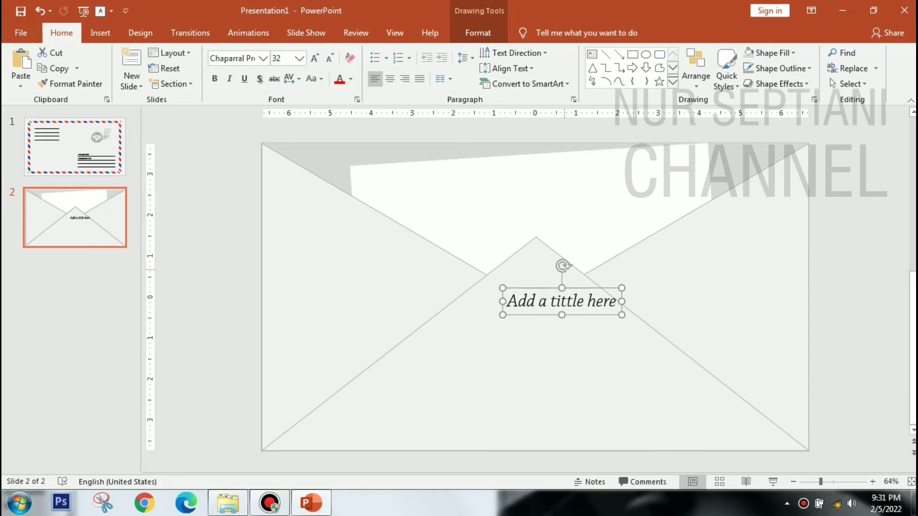
Tilt the title slightly counter-clockwise and move it onto the top of the letter paper.
left_click_drag(563, 266, 556, 264)
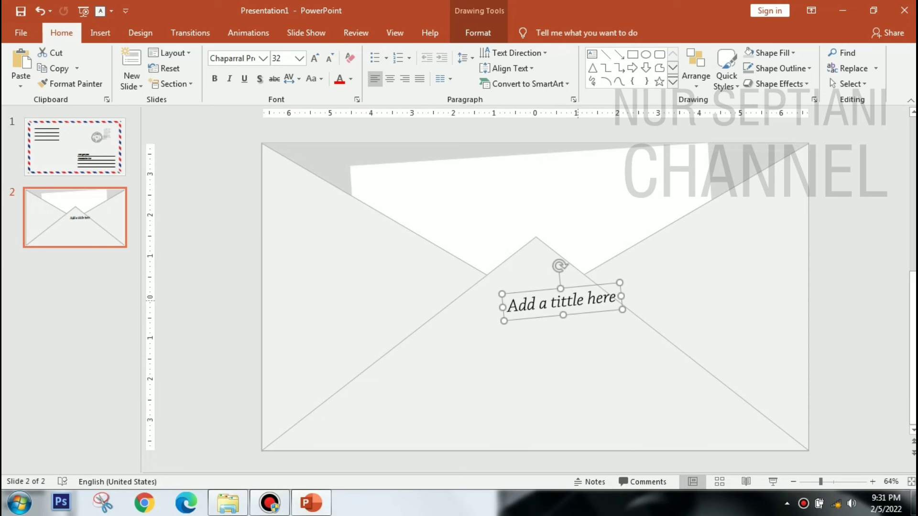
left_click_drag(583, 299, 446, 178)
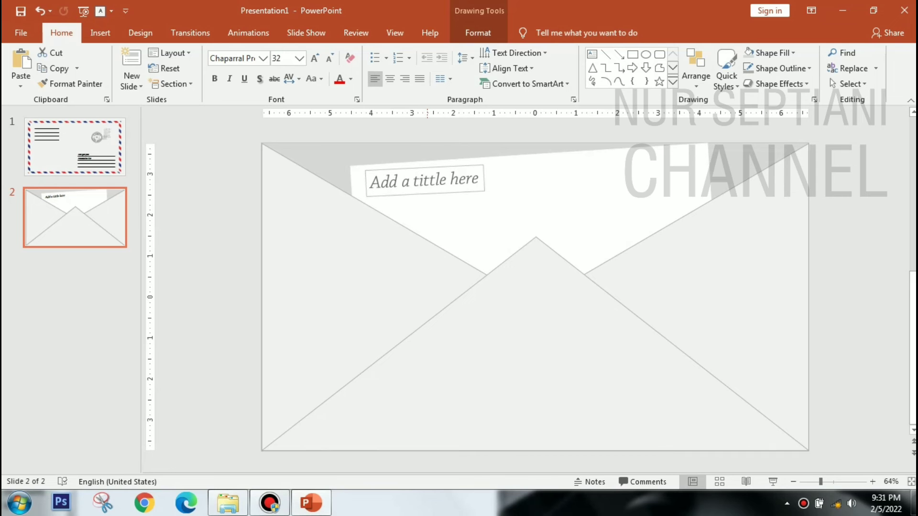
left_click(425, 179)
key("Escape")
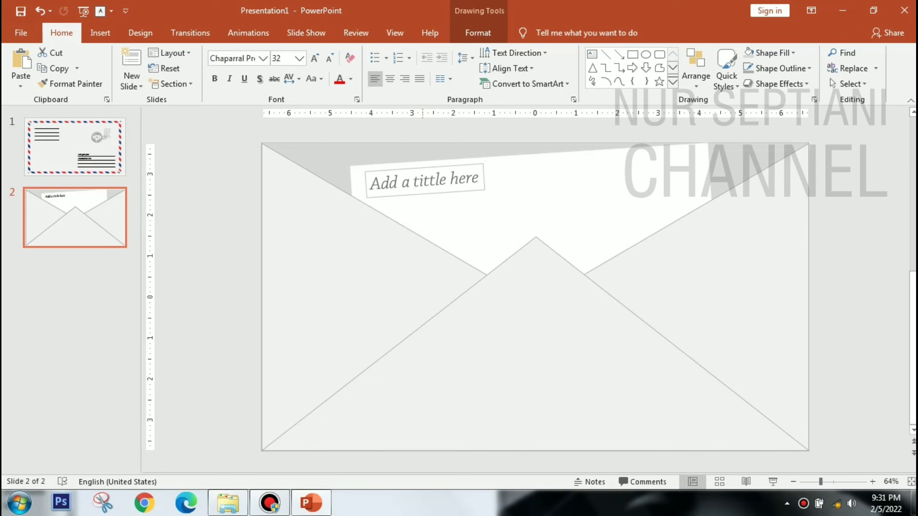
key("Escape")
key("Escape")
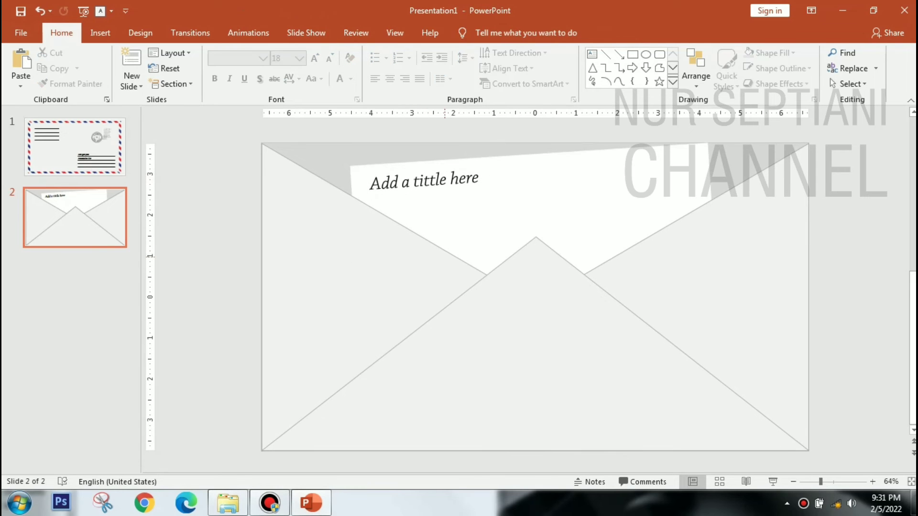
type("Here goes your")
Replace the pasted text with 'This slide can be used as a section title' at 24 pt.
key("ctrl+a")
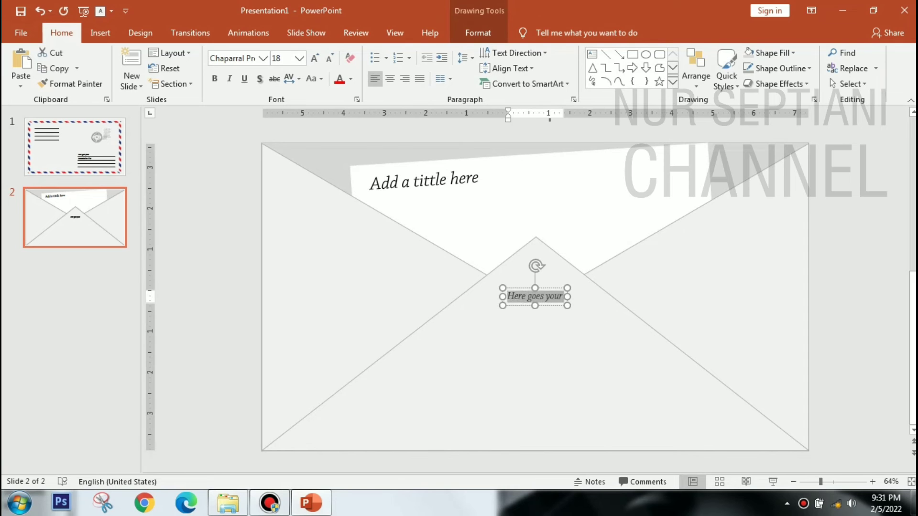
type("This s")
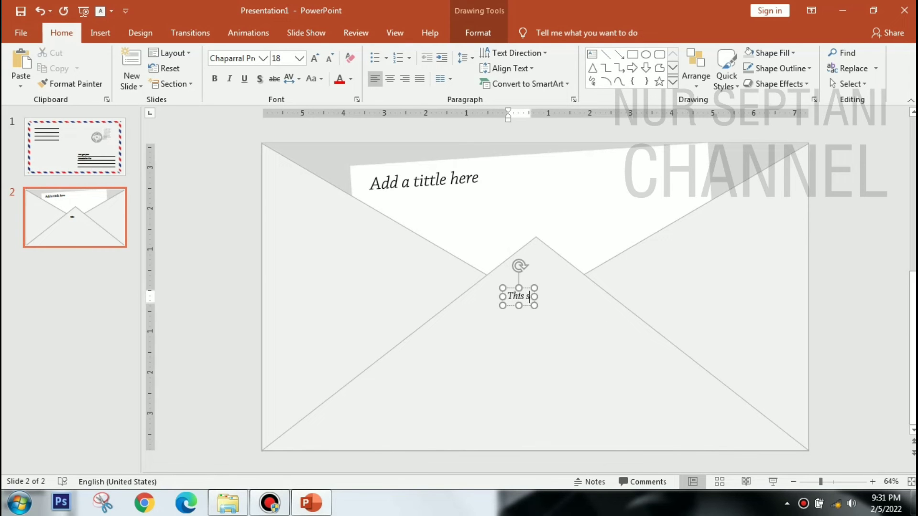
type("lide can be")
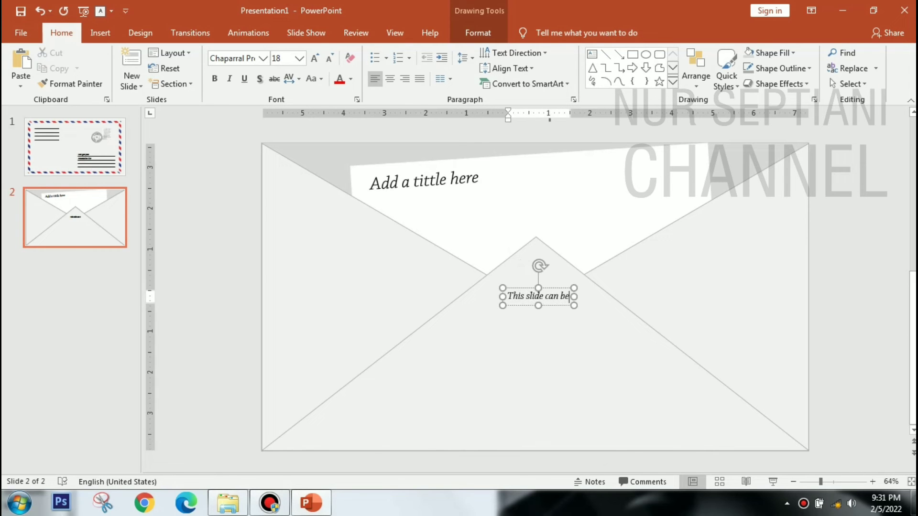
type(" used as a se")
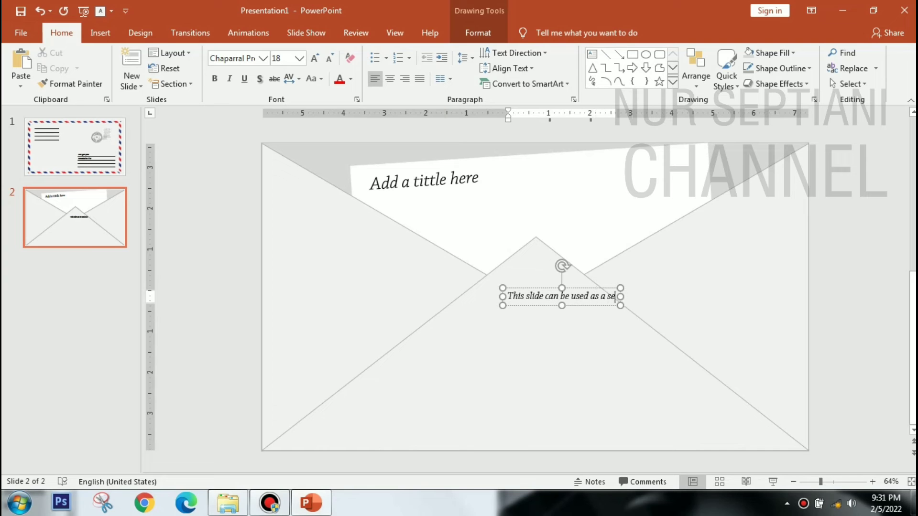
type("ction title slide")
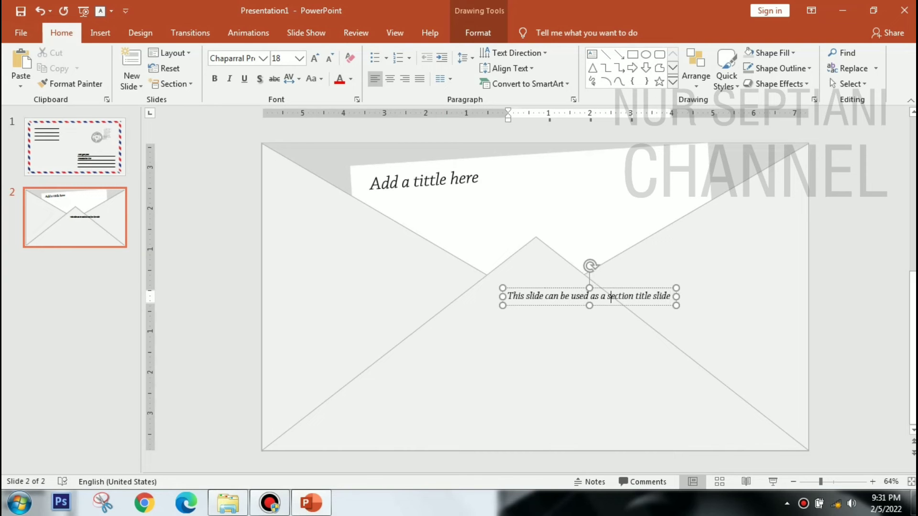
left_click_drag(676, 296, 610, 303)
key("ctrl+a")
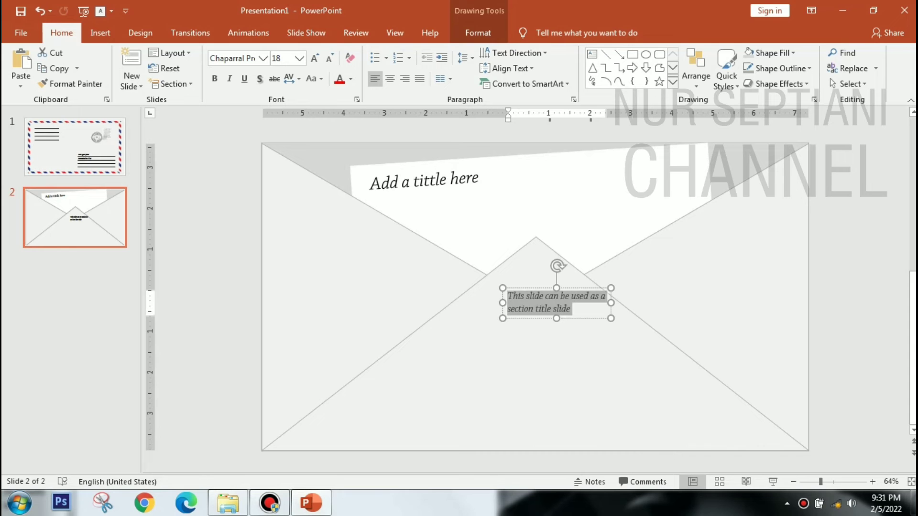
left_click(314, 58)
left_click(315, 57)
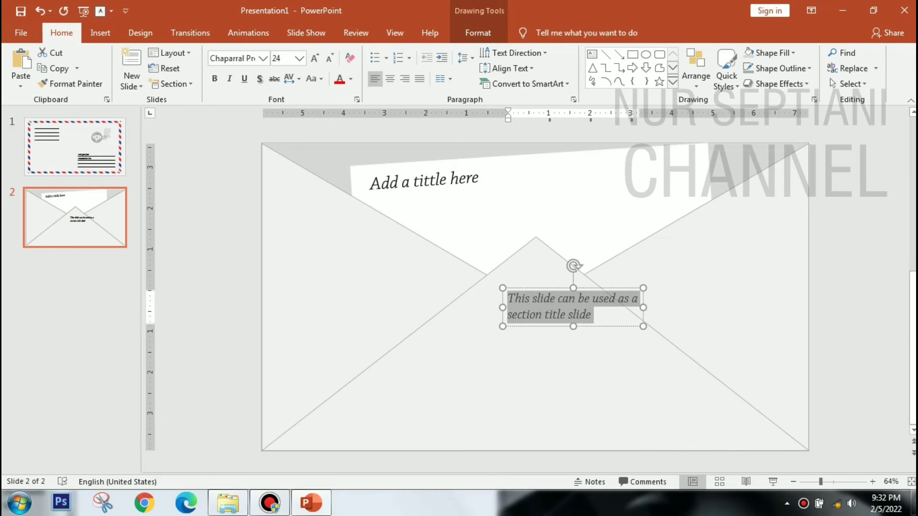
Tilt the subtitle slightly and place it under the title on the white card.
left_click_drag(573, 266, 569, 266)
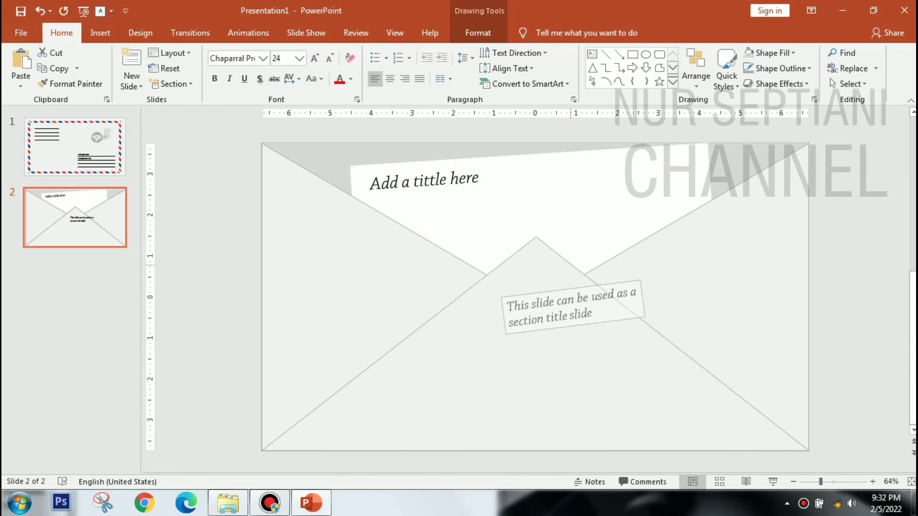
mouse_move(550, 306)
left_mouse_down()
mouse_move(469, 216)
mouse_move(482, 213)
left_mouse_up()
key("Escape")
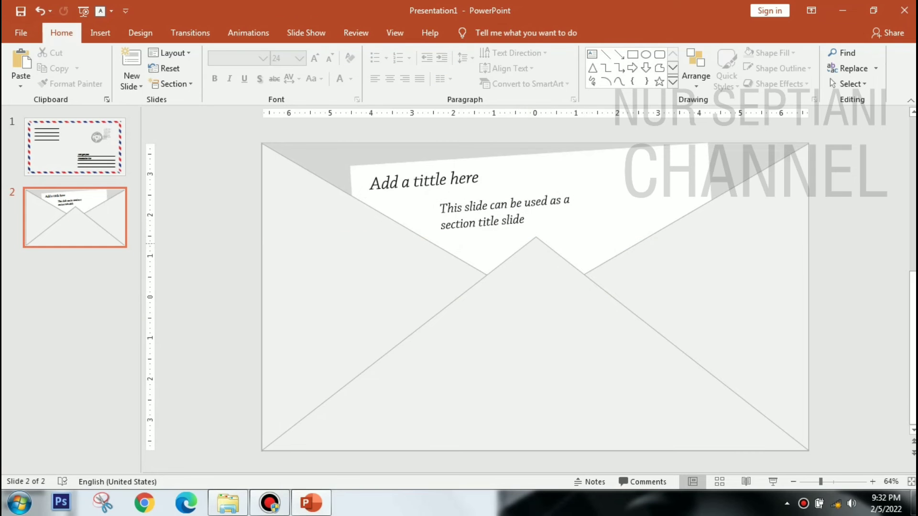
left_click(76, 148)
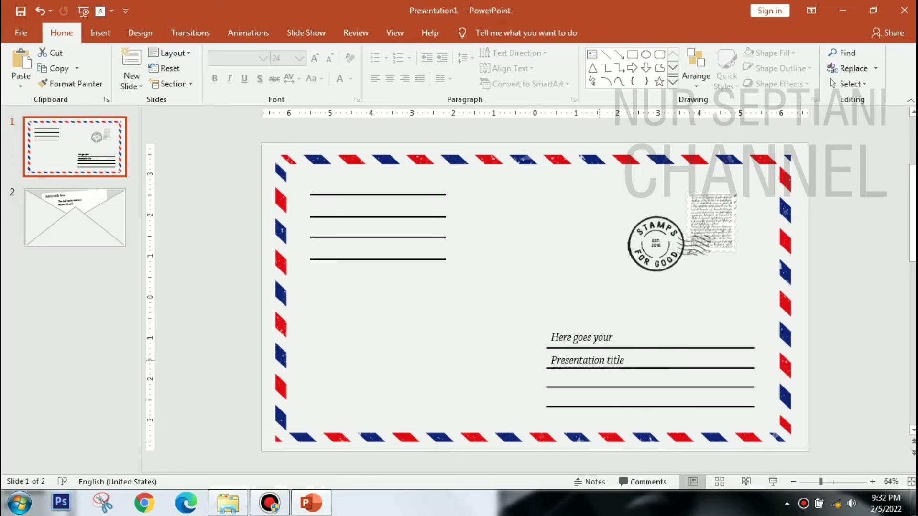
Make slide 1's 'Here goes your' and 'Presentation title' text navy blue.
left_click(581, 337)
triple_click(581, 337)
left_click(350, 79)
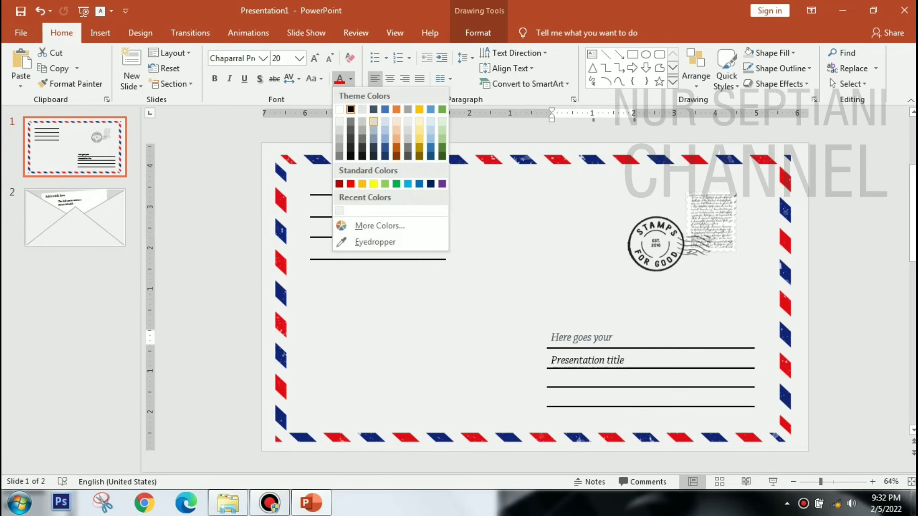
left_click(368, 242)
left_click(524, 159)
left_click(588, 360)
triple_click(588, 360)
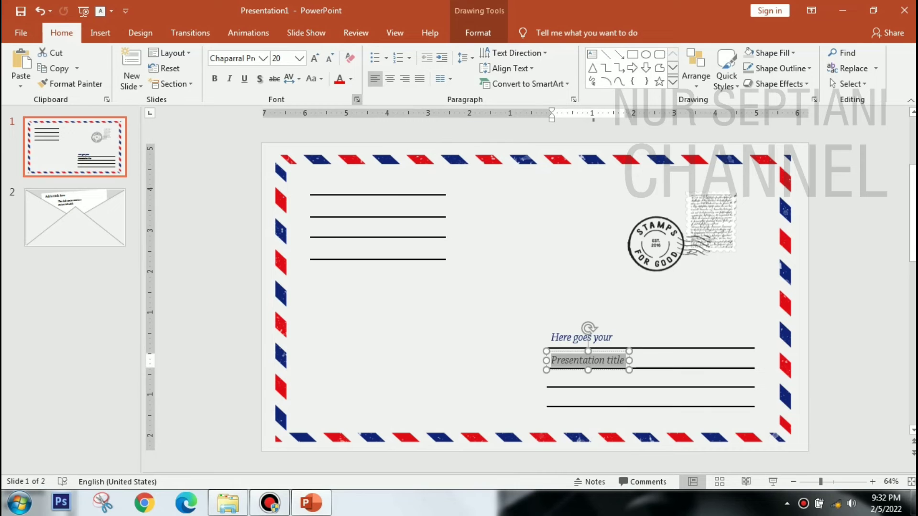
left_click(350, 79)
left_click(340, 208)
Make slide 2's 'Add a tittle here' title and subtitle text navy blue.
left_click(75, 217)
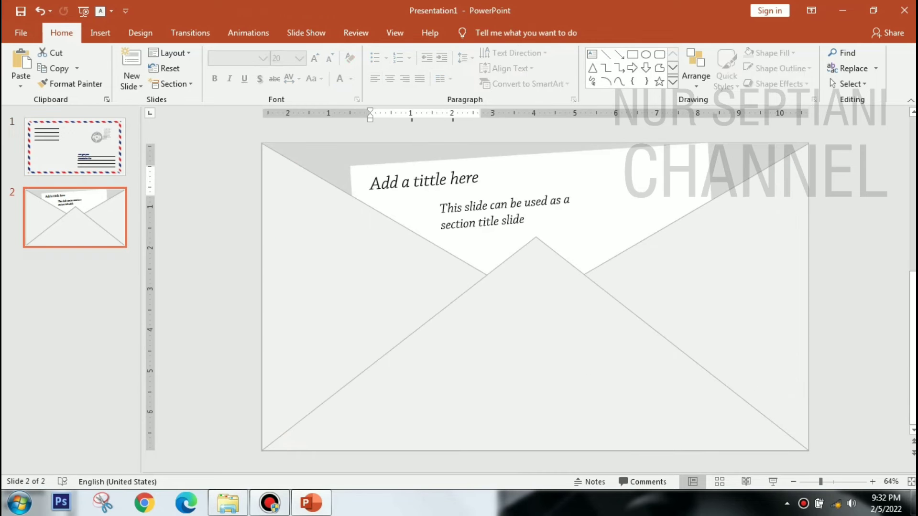
left_click(434, 181)
triple_click(435, 180)
left_click(339, 79)
left_click(482, 210)
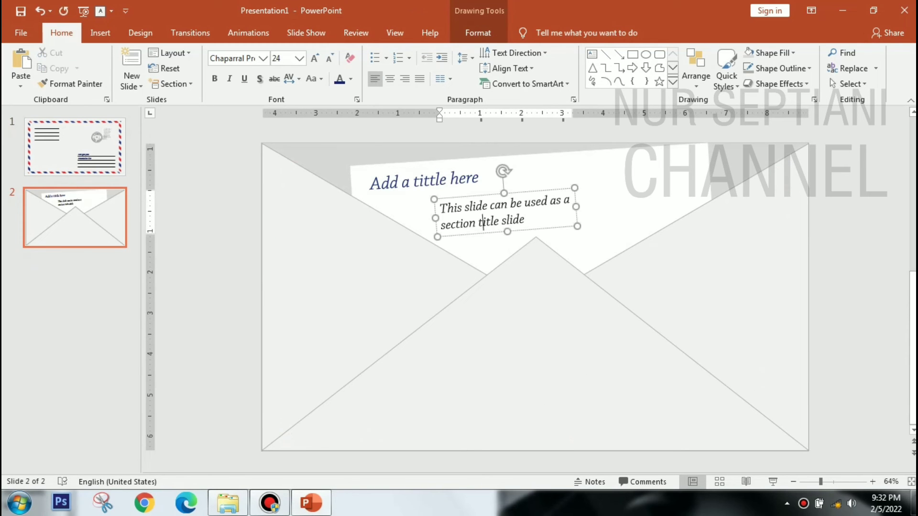
triple_click(483, 211)
key("Escape")
key("Escape")
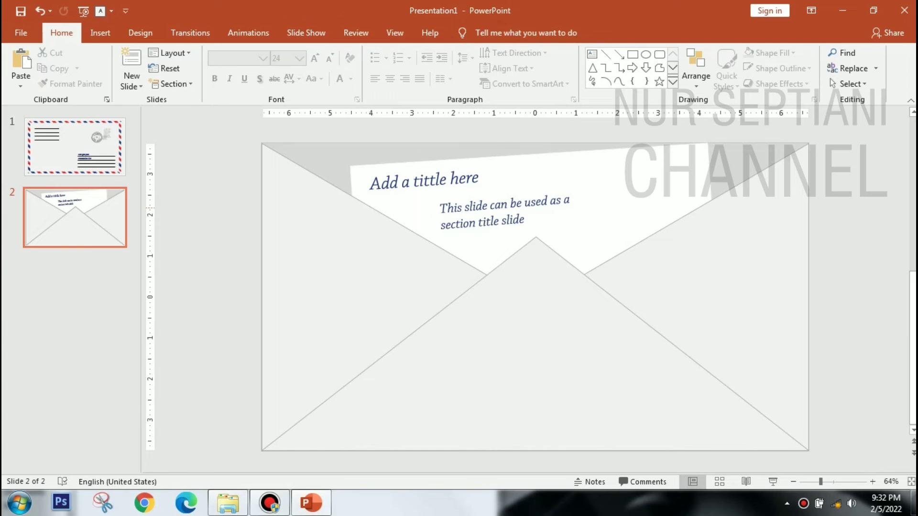
Copy slide 1's airmail border picture and paste it onto slide 2.
key("ctrl+z")
key("ctrl+y")
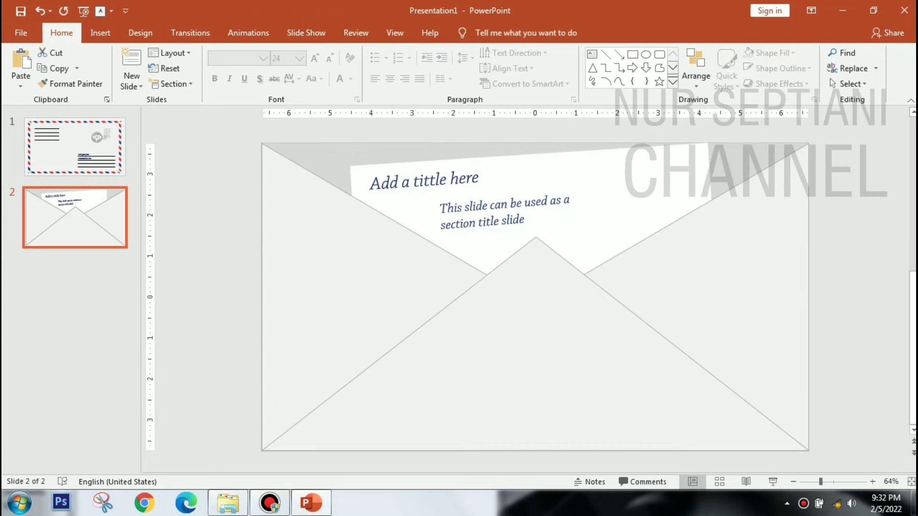
key("ctrl+v")
Abandon a first crop attempt and paste slide 1's airmail border onto slide 2 again.
left_click(476, 33)
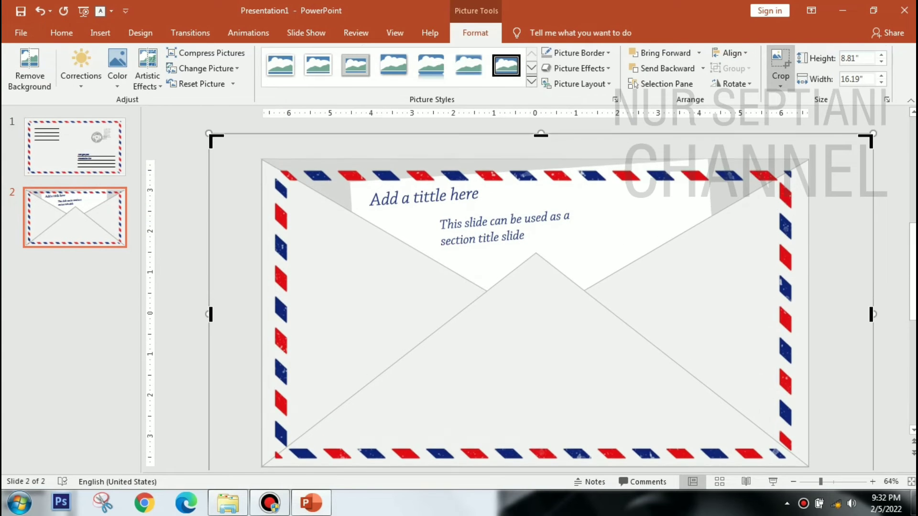
key("ctrl+z")
key("ctrl+y")
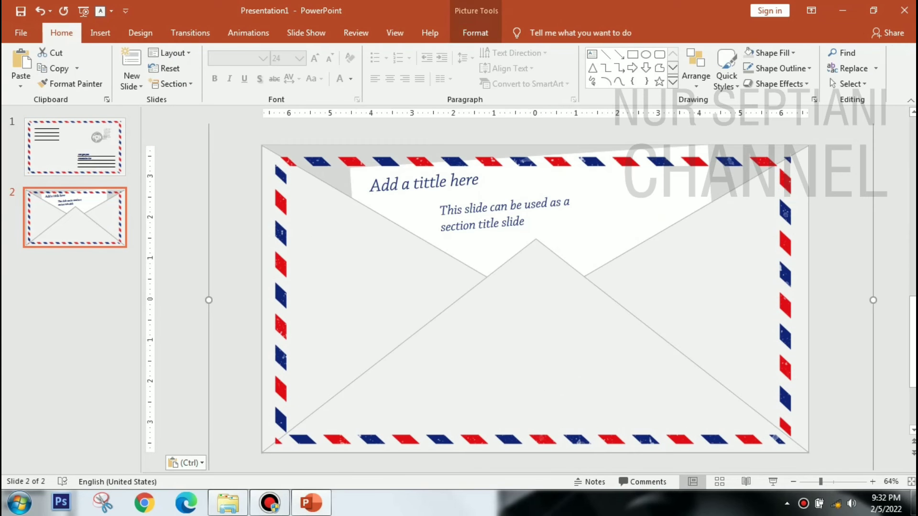
left_click(475, 33)
left_click(779, 59)
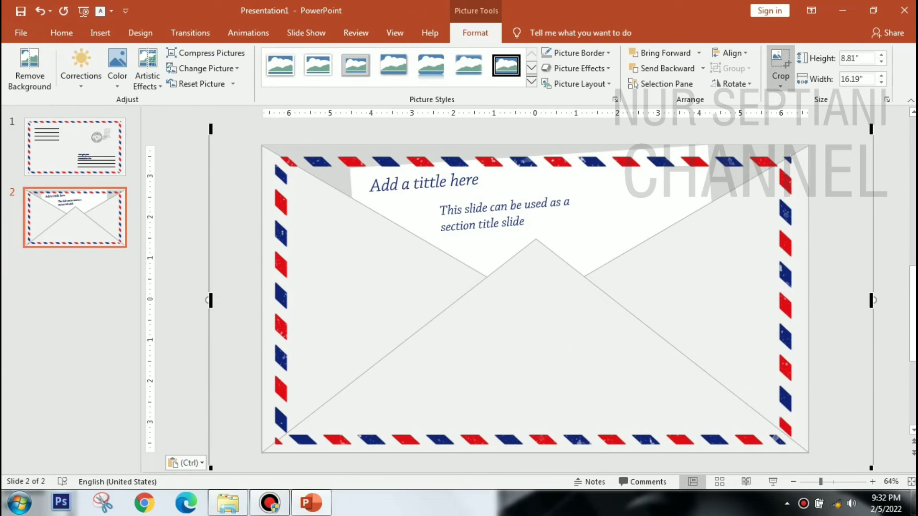
key("Escape")
key("ctrl+z")
key("ctrl+y")
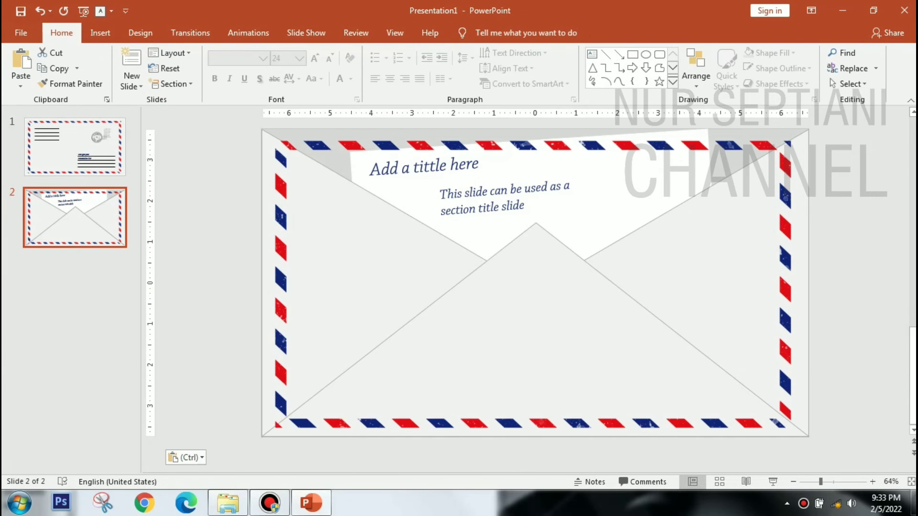
key("ctrl+z")
key("ctrl+z")
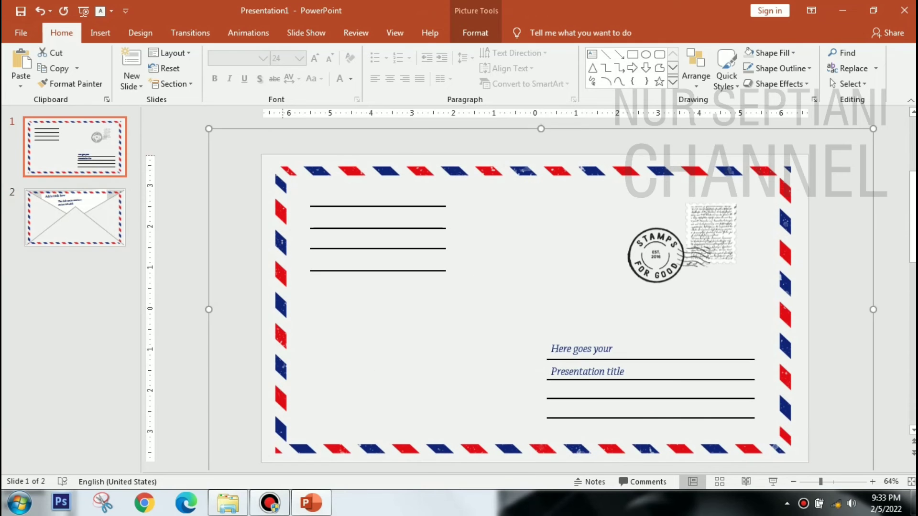
key("ctrl+y")
key("ctrl+z")
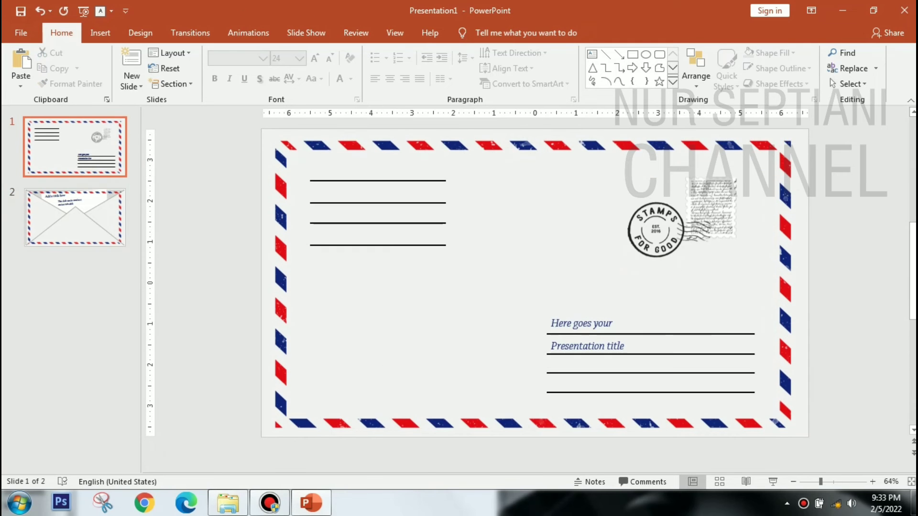
key("ctrl+y")
Crop the border picture's top edge down to remove its top stripes.
left_click(541, 309)
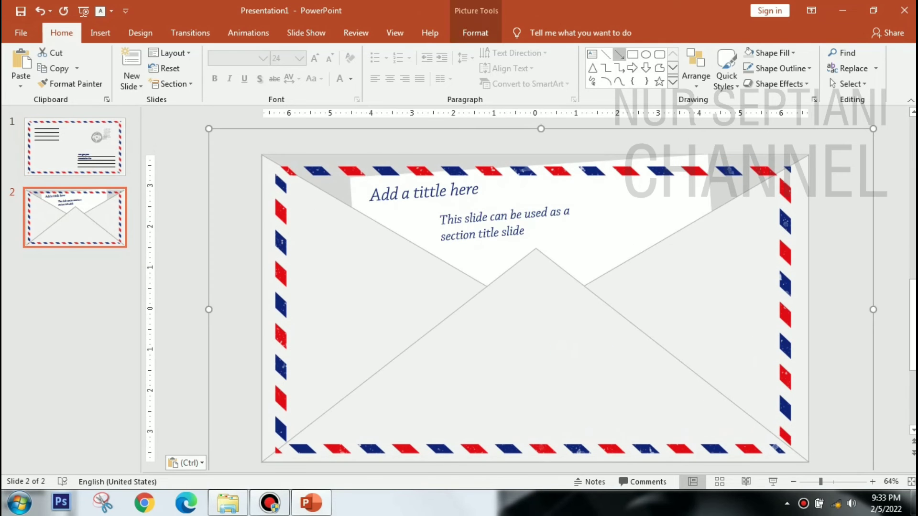
left_click(475, 32)
left_click(780, 62)
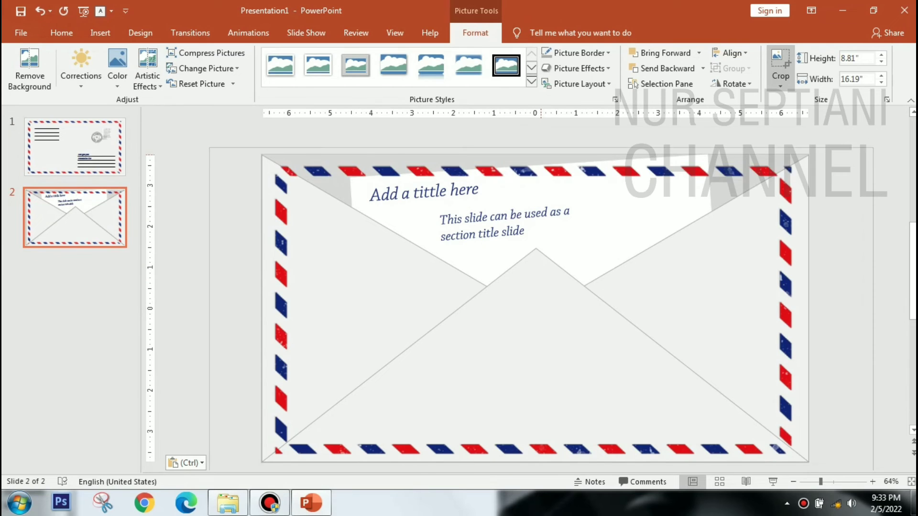
mouse_move(541, 148)
left_mouse_down()
mouse_move(543, 200)
mouse_move(540, 184)
left_mouse_up()
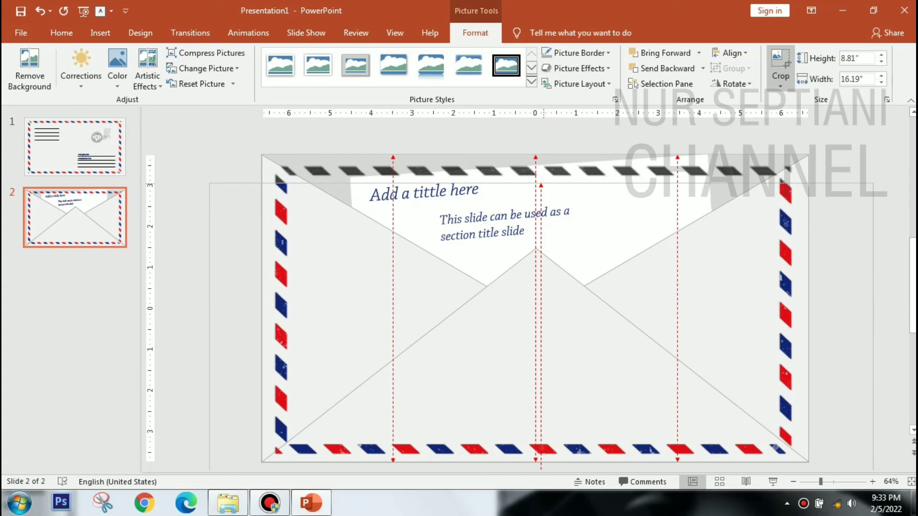
key("Escape")
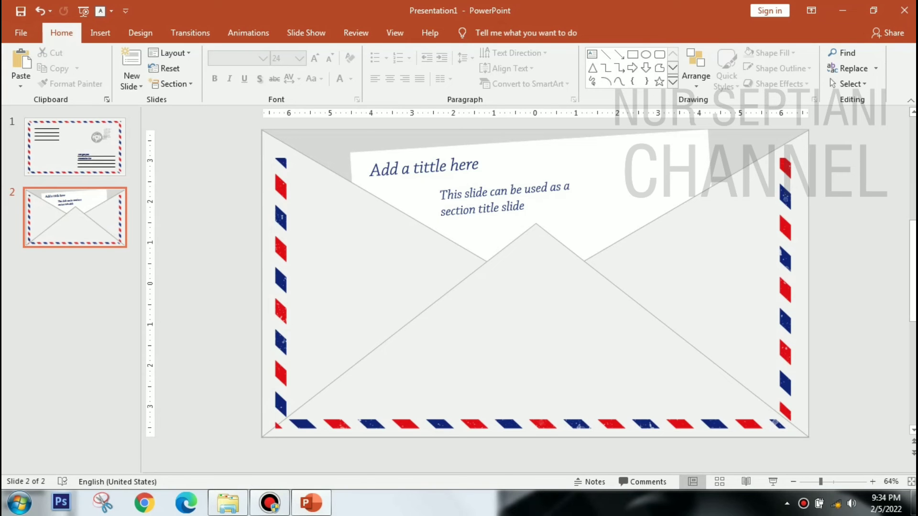
Duplicate slide 2 as slide 3, delete its title and tilted paper, and move the subtitle upper left.
right_click(44, 216)
left_click(115, 312)
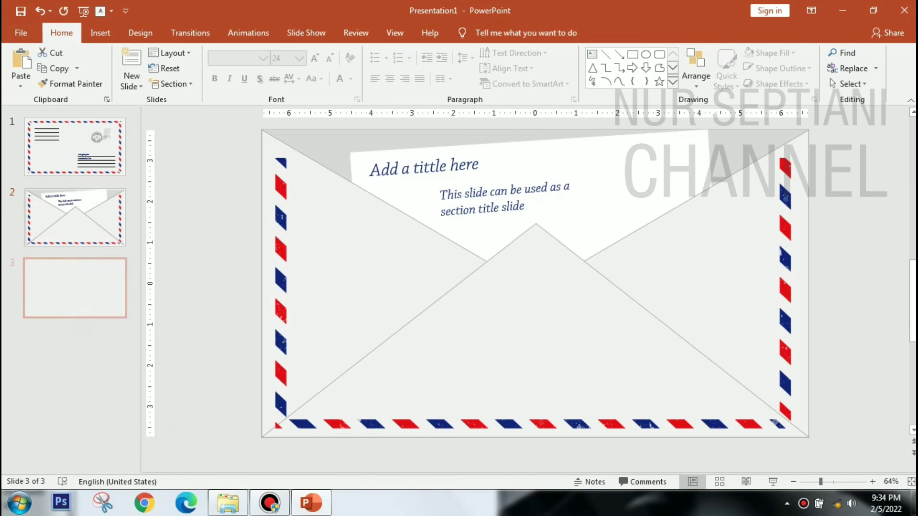
left_click(535, 237)
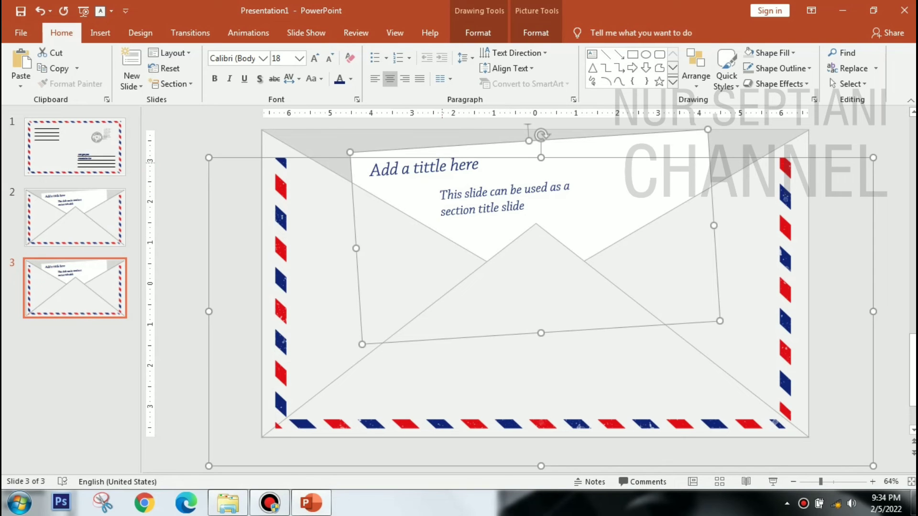
left_click(424, 167)
left_click(535, 383, "shift")
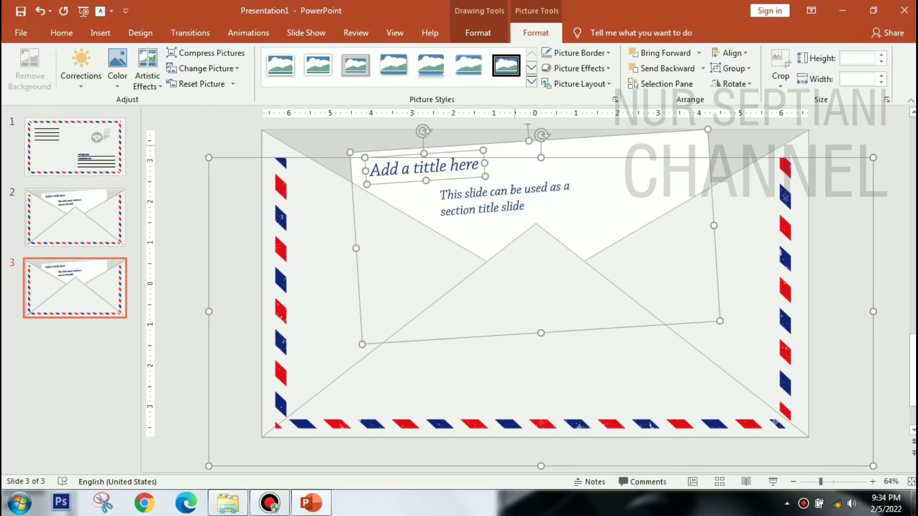
key("Delete")
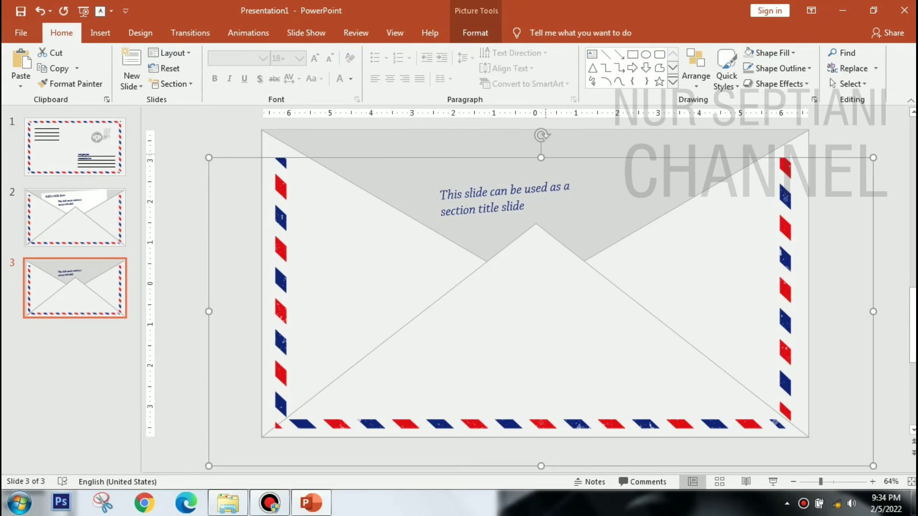
left_click_drag(483, 199, 220, 208)
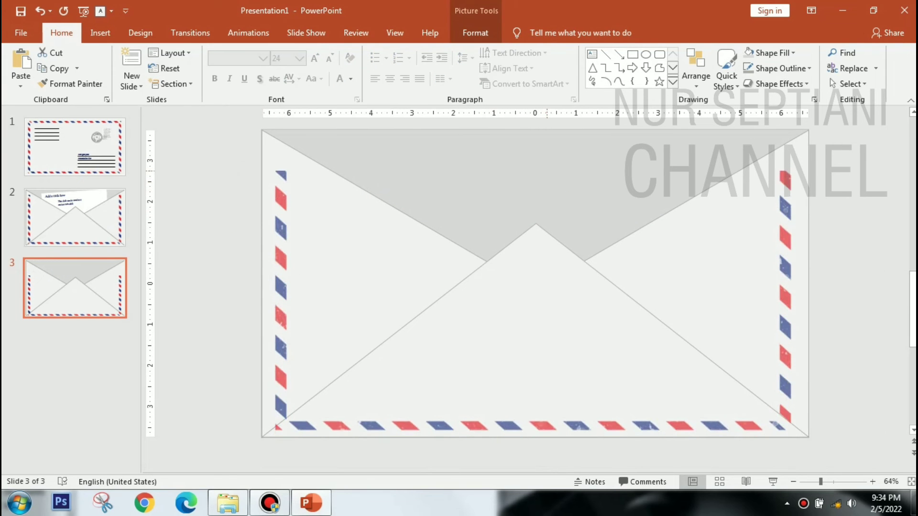
Paste the white paper onto the envelope and stretch it down, left and right.
key("ctrl+v")
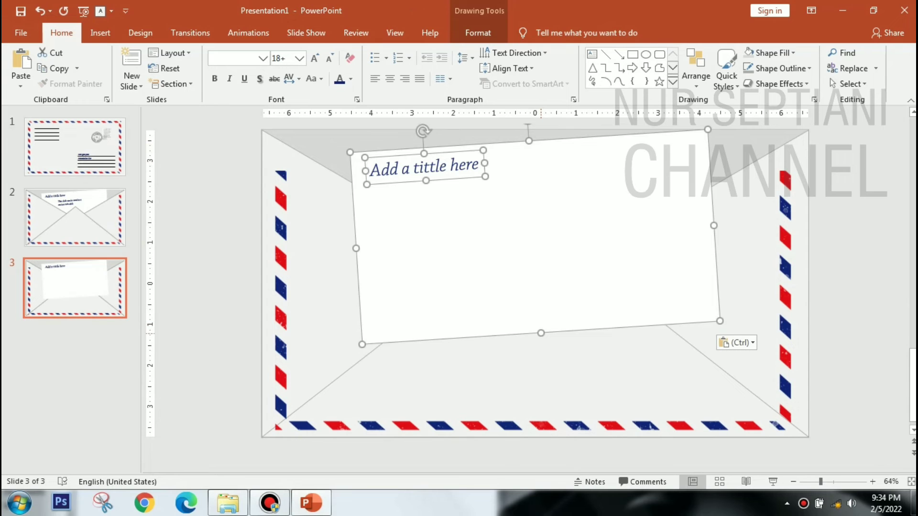
left_click_drag(540, 332, 543, 403)
left_click_drag(358, 283, 330, 286)
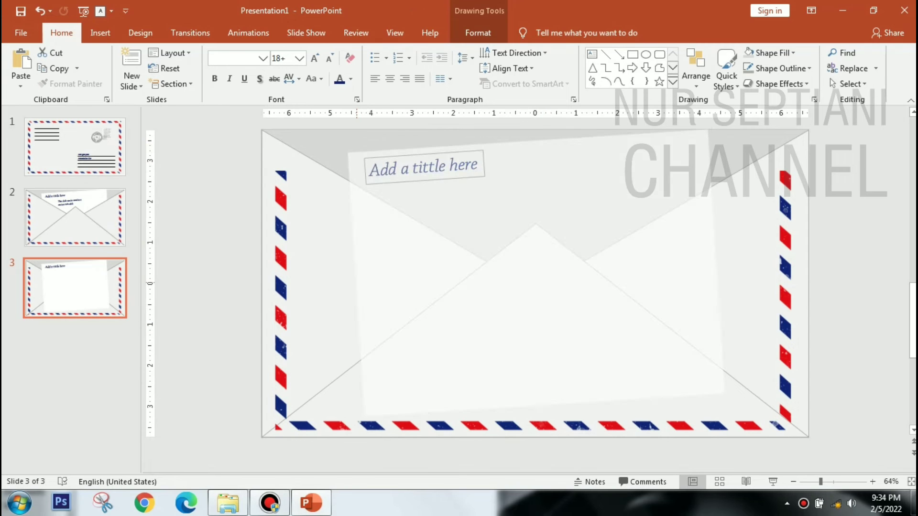
left_click_drag(716, 261, 758, 259)
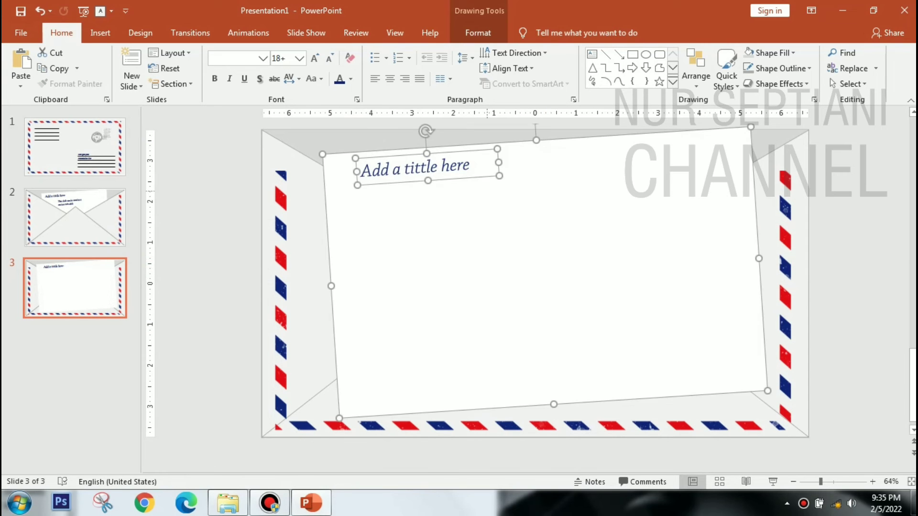
key("Escape")
Copy a text box from slide 2 and paste it onto slide 3 as an 18-pt copy.
key("Tab")
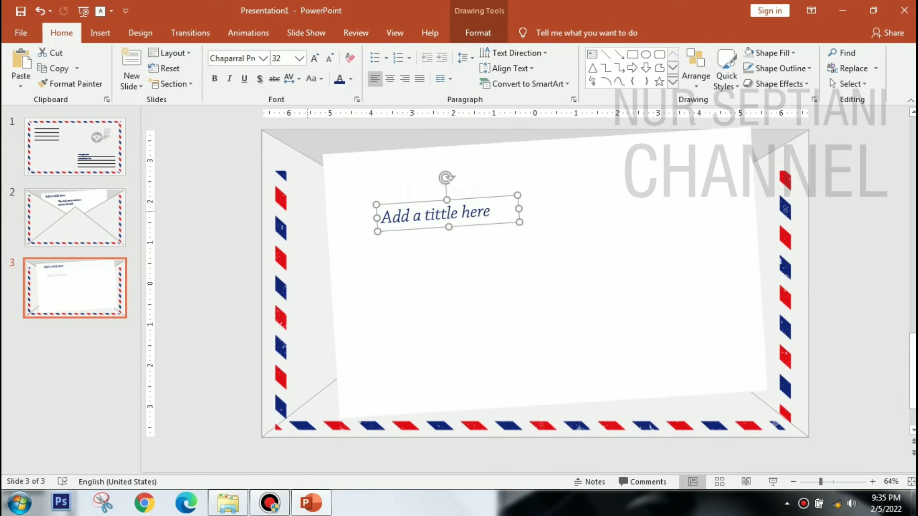
key("Page_Up")
key("Tab")
key("Page_Down")
key("Tab")
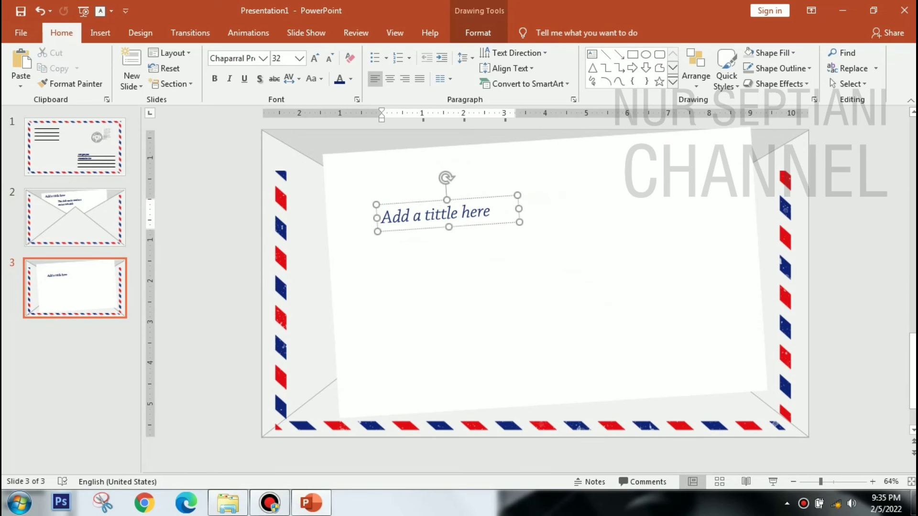
key("Tab")
key("Tab")
key("ctrl+v")
key("F2")
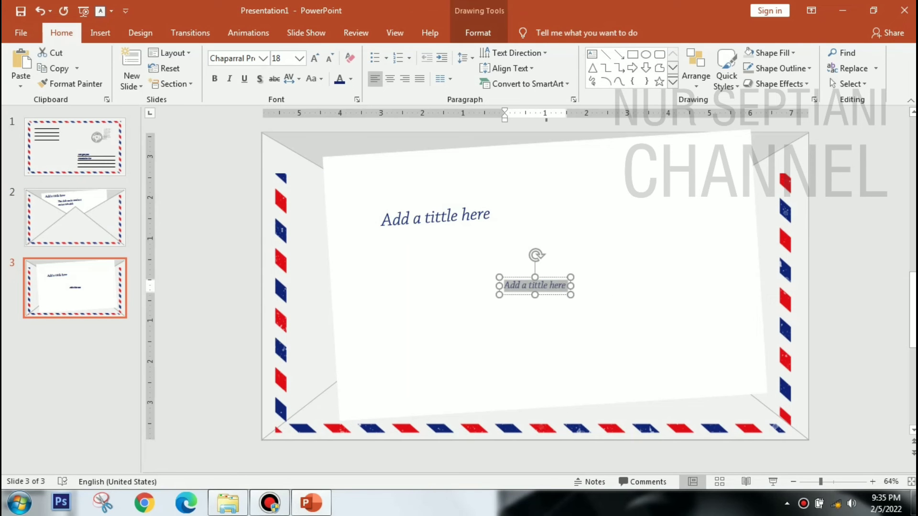
Type 'Add your text here' in the text box and repeat the phrase on new lines.
type("Add your")
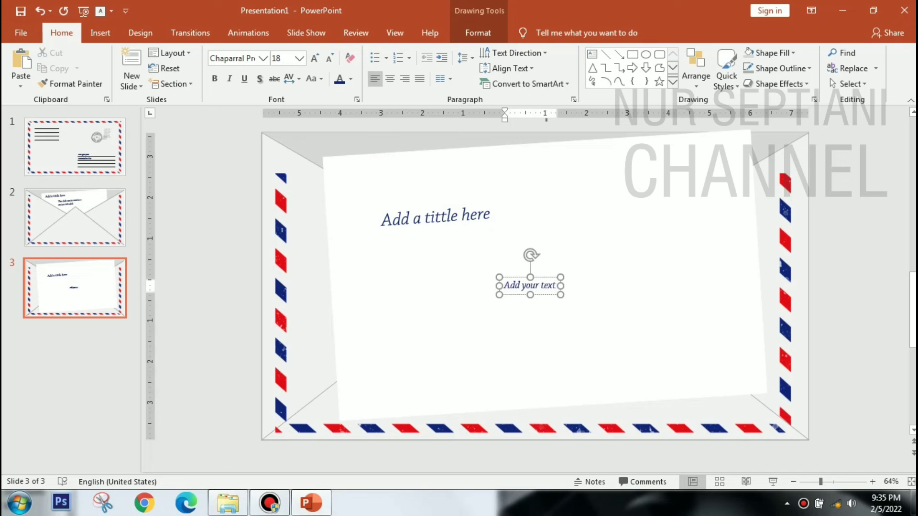
key("ctrl+a")
key("ctrl+c")
left_click(529, 286)
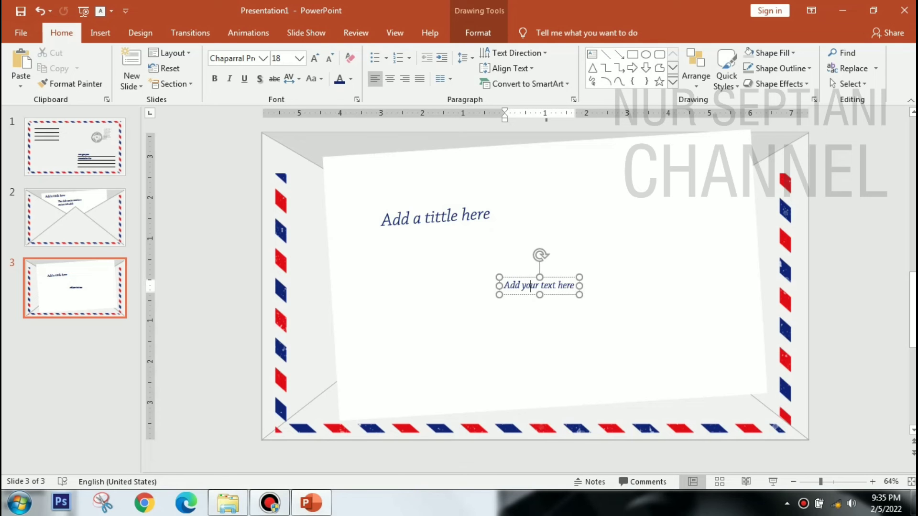
key("ctrl+v")
key("Return")
key("ctrl+v")
key("Return")
key("ctrl+v")
Copy the doubled first line and paste it onto further lines below.
key("Return")
key("ctrl+v")
key("Return")
key("ctrl+v")
key("Return")
key("ctrl+v")
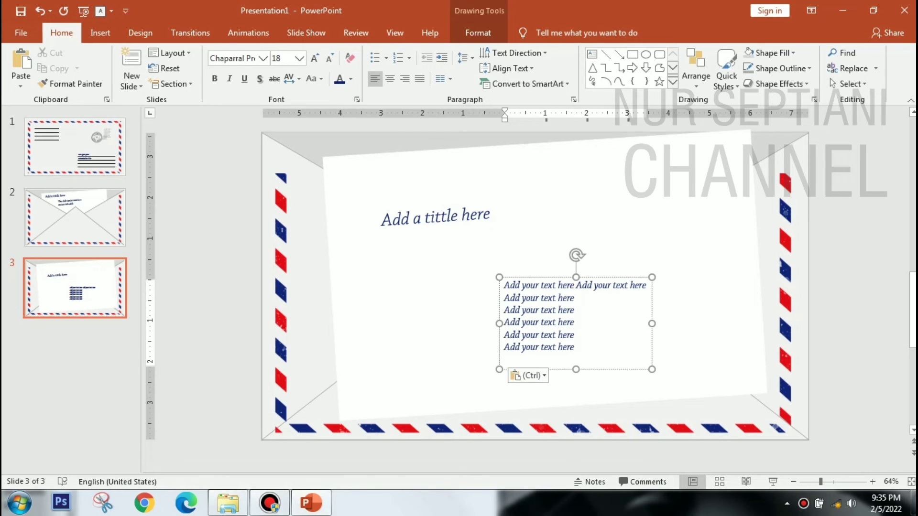
key("shift+Up")
key("shift+Up")
key("shift+Up")
key("shift+Home")
key("BackSpace")
key("shift+Home")
key("ctrl+c")
key("End")
key("Return")
key("ctrl+v")
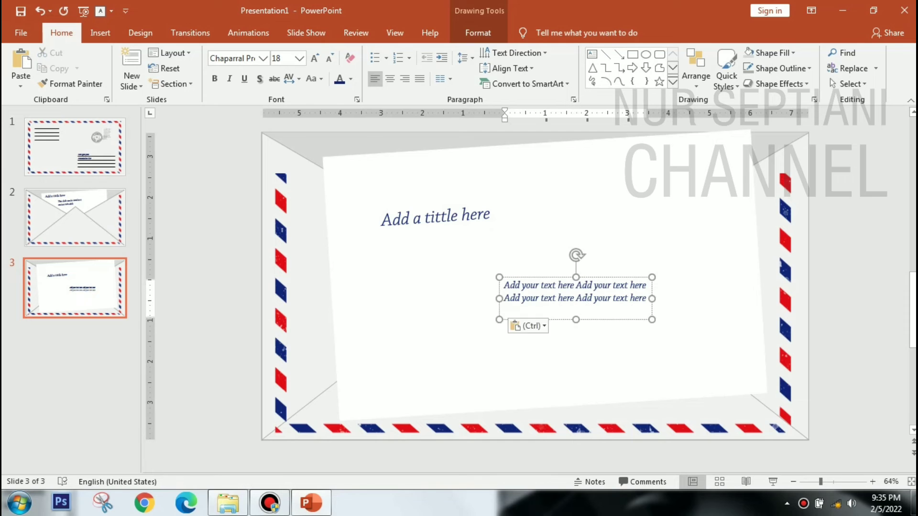
key("Return")
key("ctrl+v")
key("Return")
key("ctrl+v")
key("Return")
key("ctrl+v")
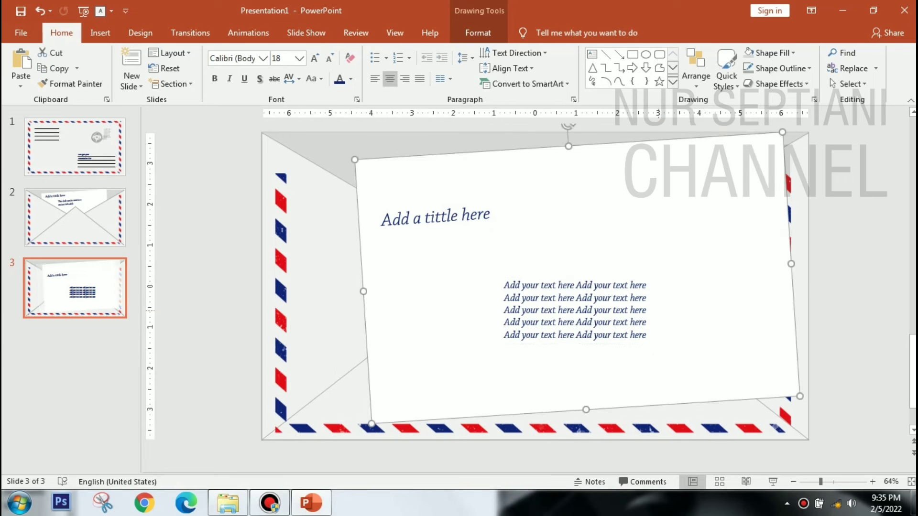
left_click(625, 323)
Tilt the text box slightly counter-clockwise and reposition it on the letter.
key("Escape")
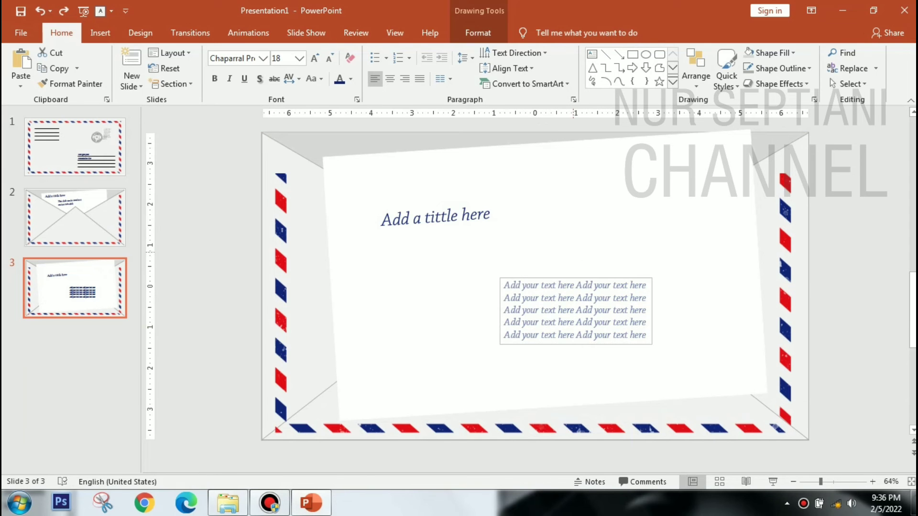
left_click_drag(576, 255, 570, 256)
left_click_drag(576, 335, 502, 294)
left_click_drag(533, 255, 549, 272)
Append another 'Add your text here' phrase to lines 1, 2 and 4.
left_click(549, 272)
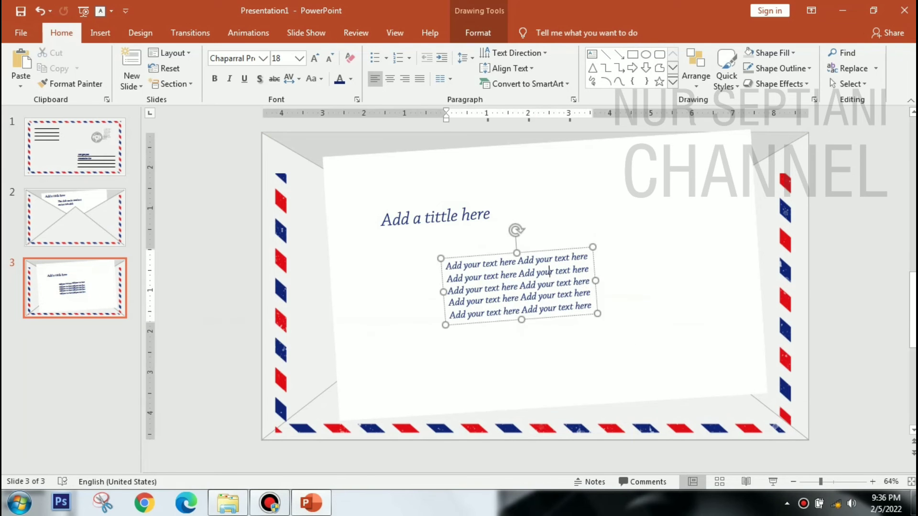
left_click(588, 257)
key("ctrl+v")
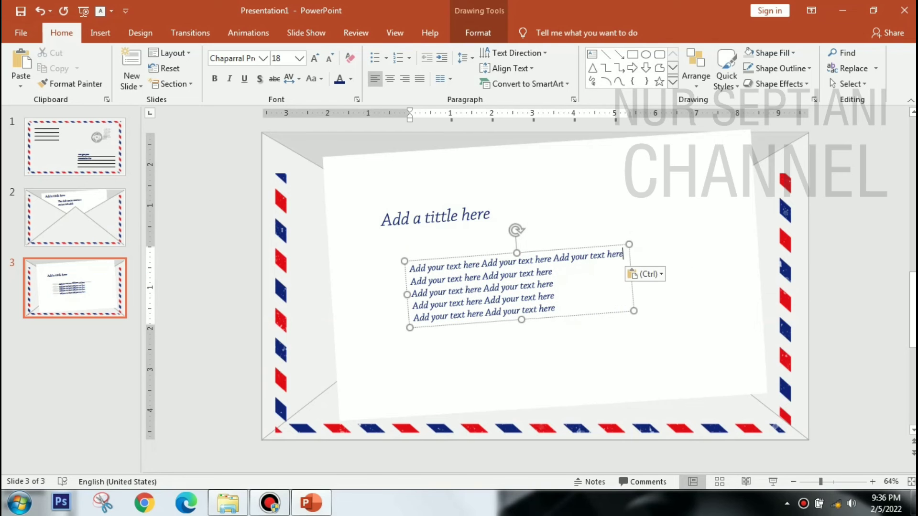
left_click(554, 272)
key("ctrl+v")
left_click(555, 297)
key("ctrl+v")
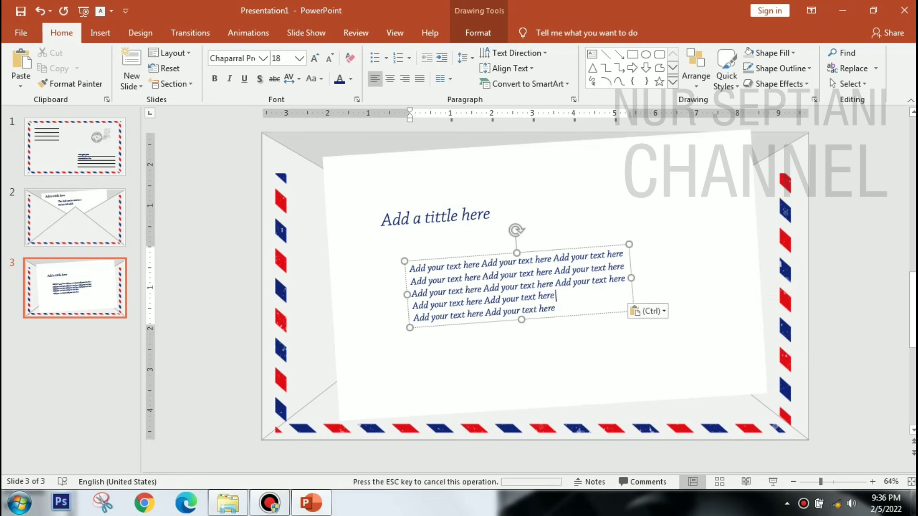
Undo an extra phrase on line 5 and insert a copy of slide 1 after slide 3.
left_click(556, 310)
key("ctrl+v")
key("ctrl+z")
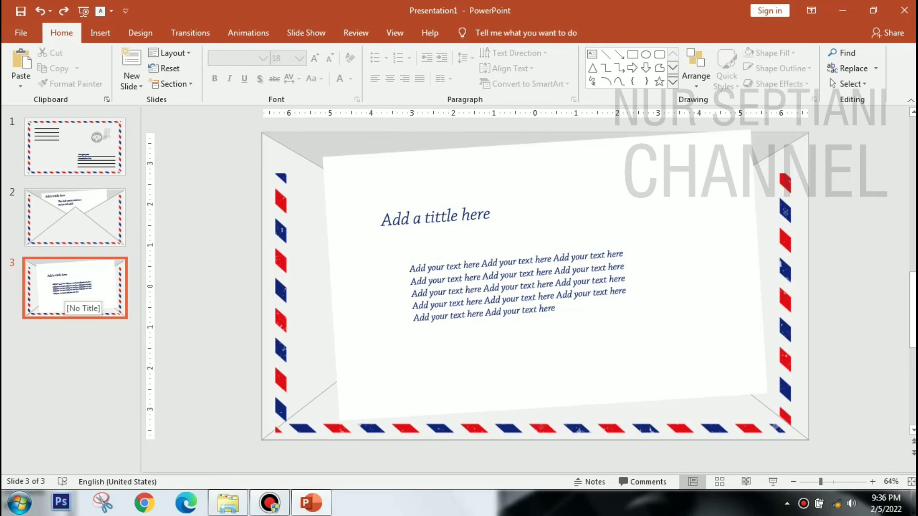
left_click(76, 289)
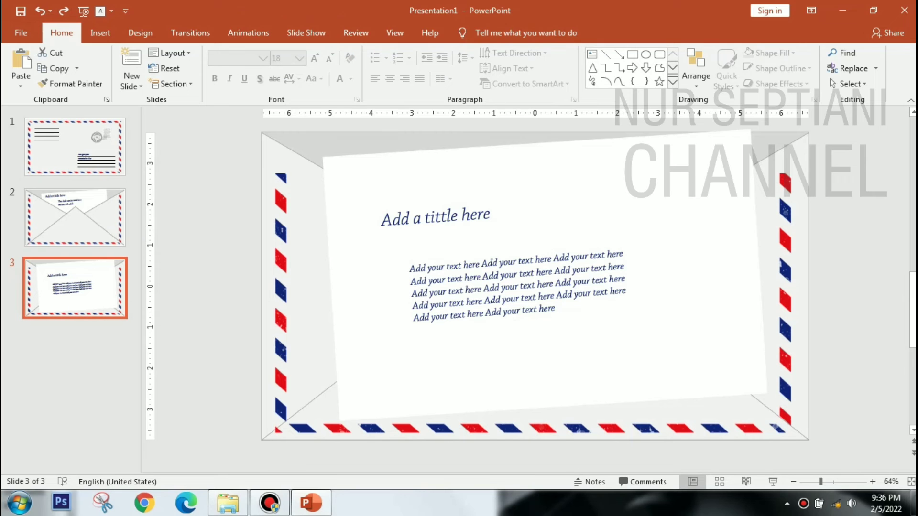
key("ctrl+v")
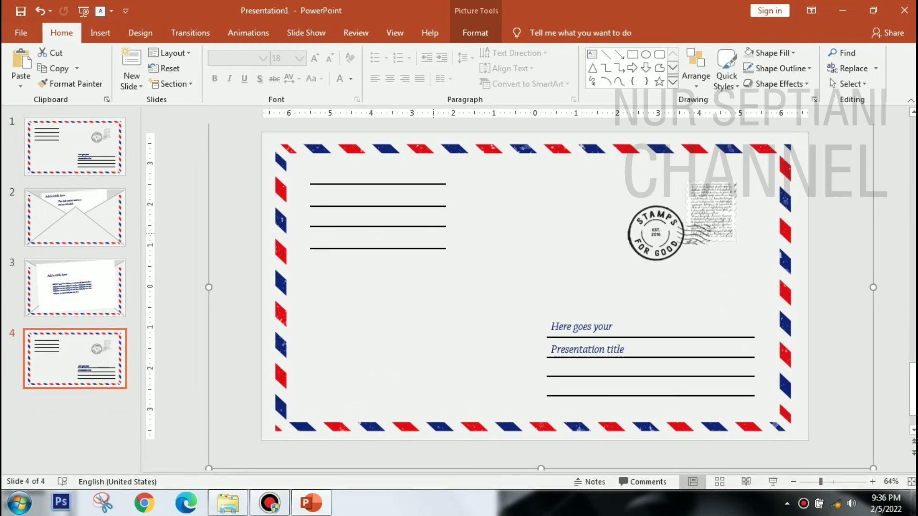
Clear the address lines, stamp and title from slide 4 and paste the white paper onto it.
key("Delete")
left_click(655, 235)
key("Delete")
left_click(650, 376)
key("Delete")
left_click(611, 349)
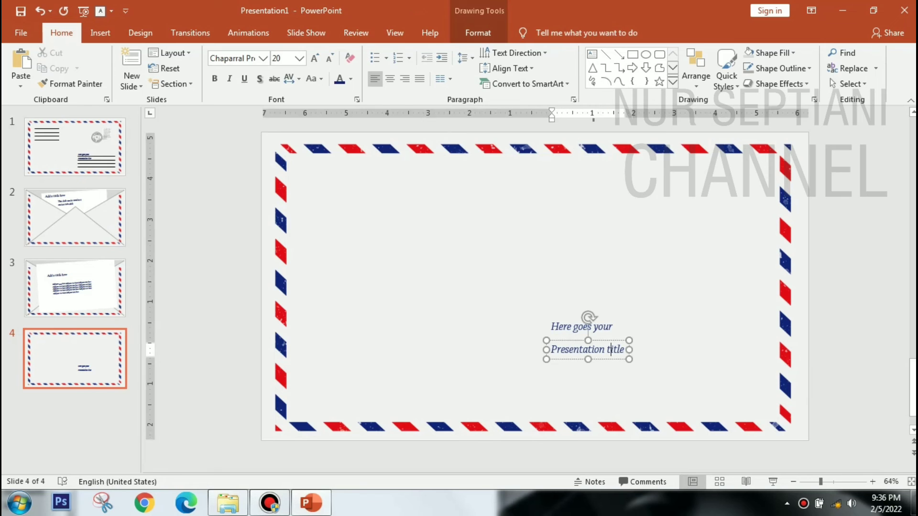
key("Escape")
key("Delete")
left_click(75, 288)
left_click(75, 358)
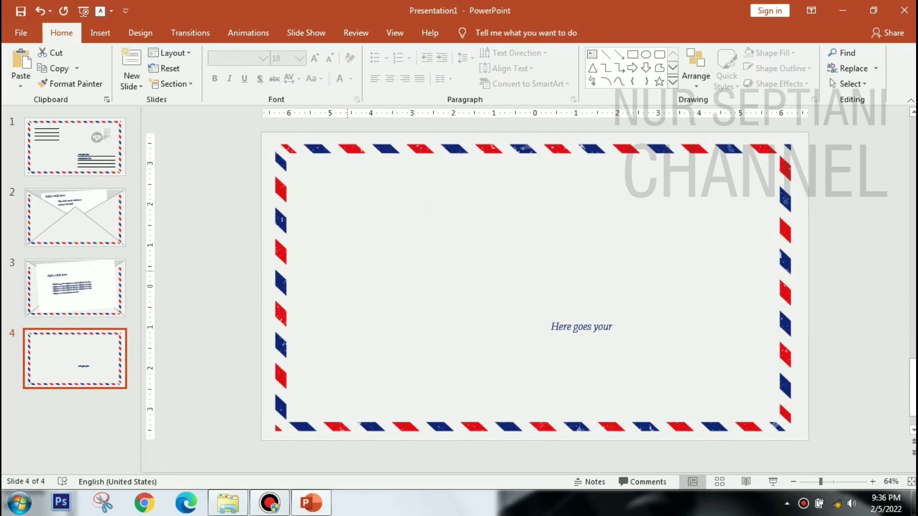
key("ctrl+v")
Apply an outer shadow to the paper box on slide 2.
left_click(75, 218)
left_click(526, 335)
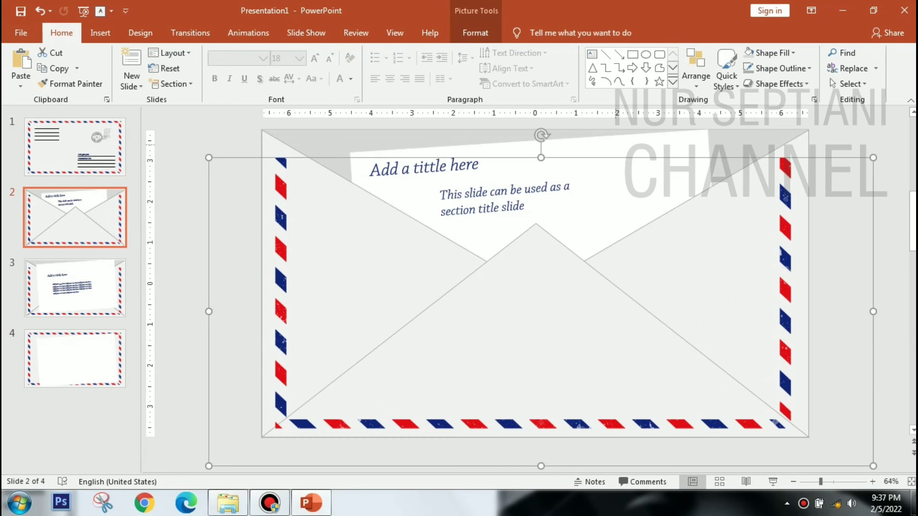
left_click(477, 191)
left_click(477, 32)
left_click(562, 83)
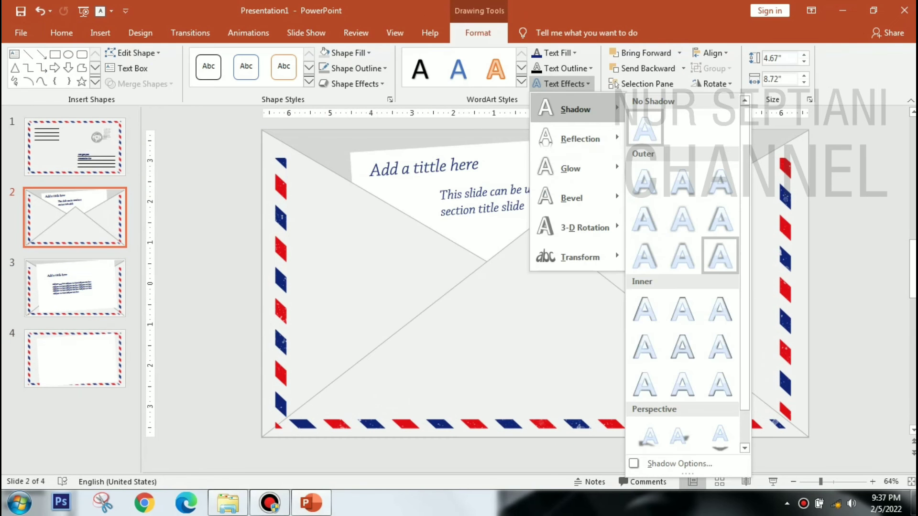
left_click(354, 68)
left_click(354, 83)
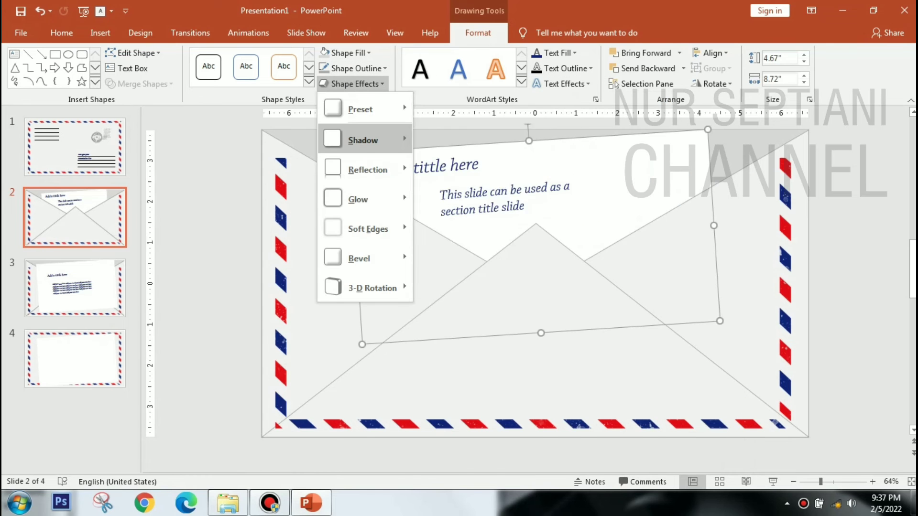
left_click(469, 227)
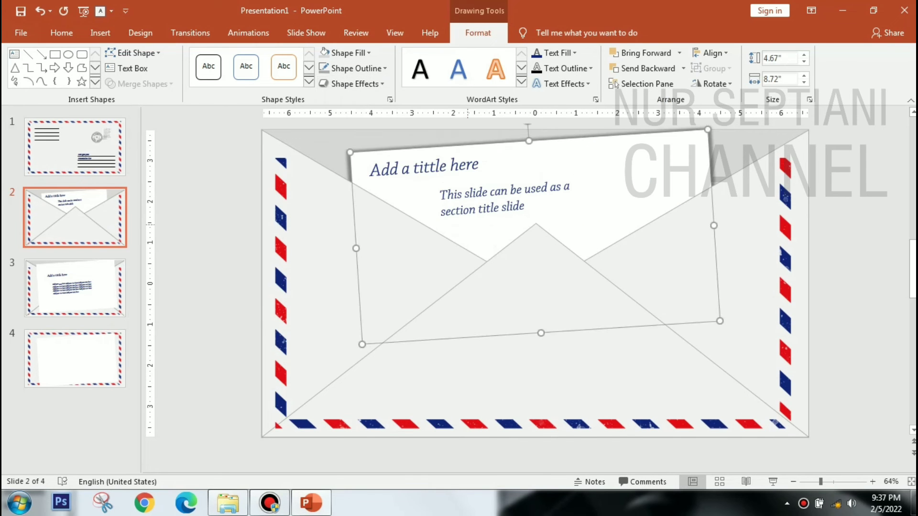
Apply an outer shadow to the white paper on slide 3.
left_click(74, 287)
left_click(526, 334)
left_click(477, 32)
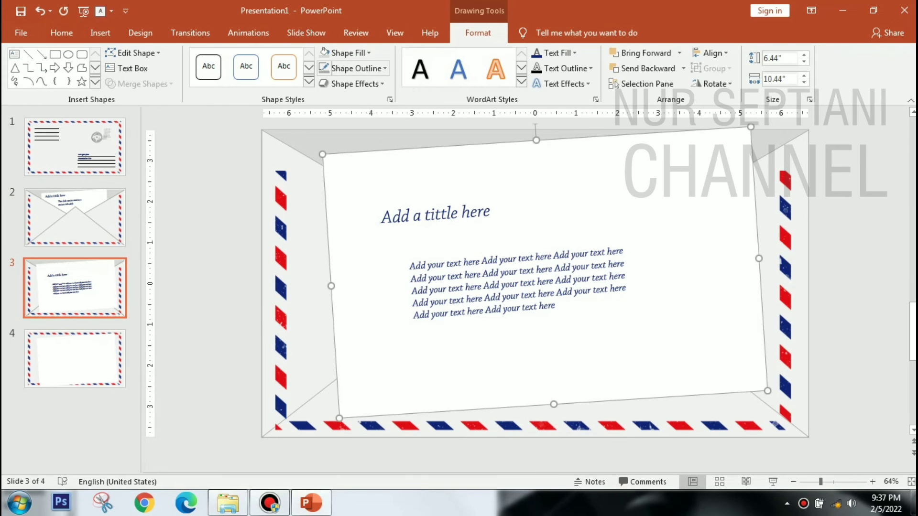
left_click(355, 84)
left_click(433, 186)
On slide 4, widen the paper to the left and right and give it an outer shadow.
left_click(75, 358)
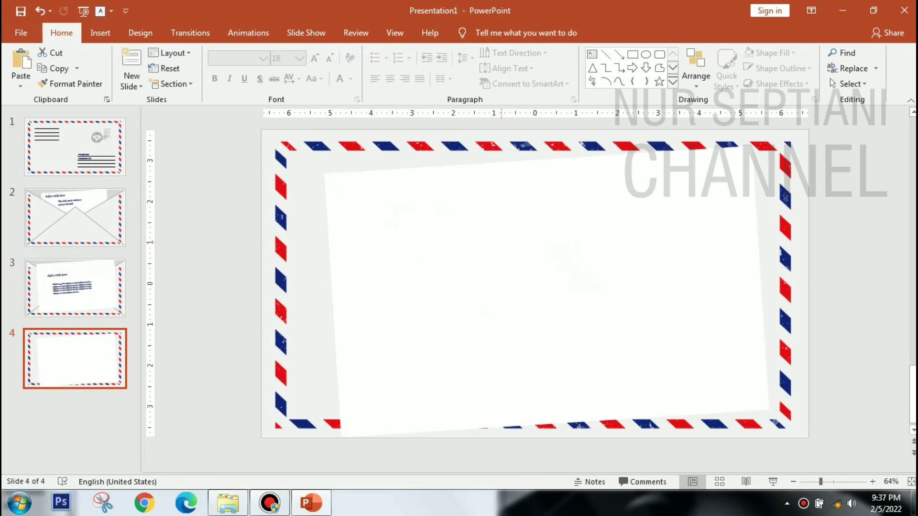
left_click(535, 296)
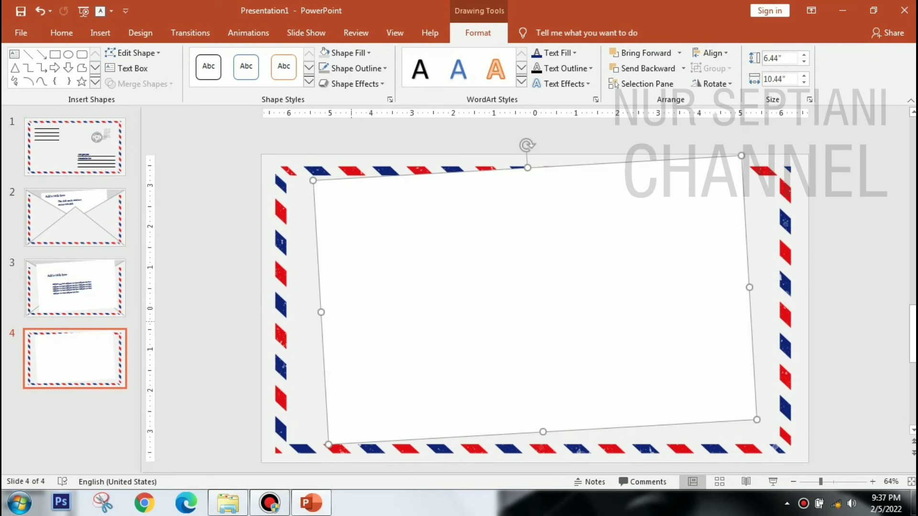
left_click_drag(320, 312, 301, 312)
left_click_drag(747, 296, 765, 296)
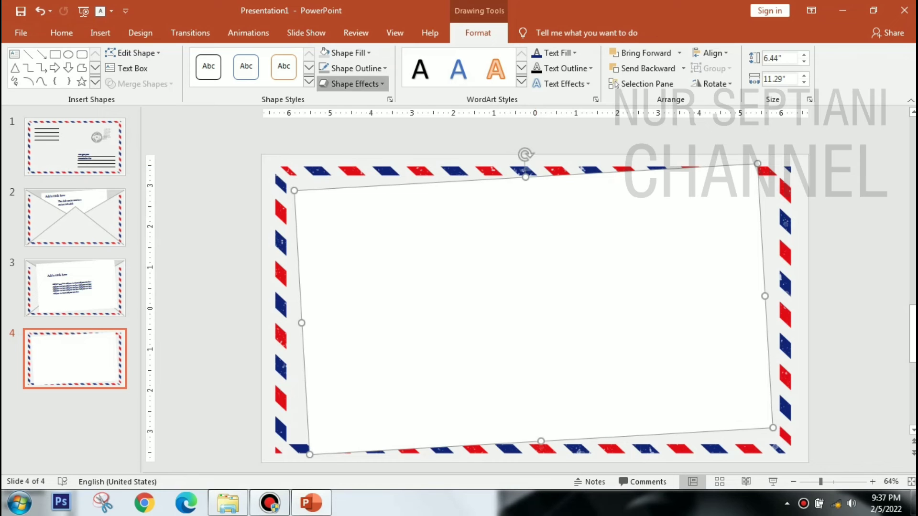
left_click(353, 84)
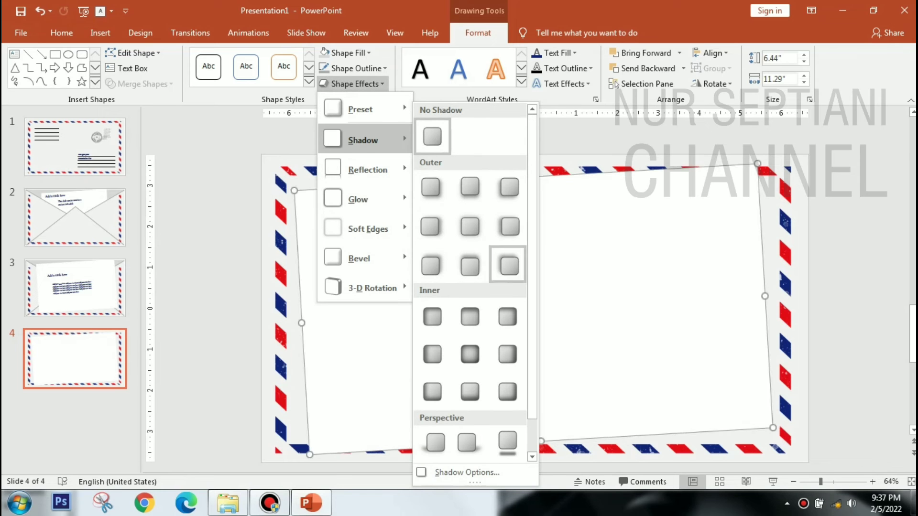
left_click(509, 265)
Write 'Add your map data here' in the caption, enlarge it to 32 pt, and tilt it slightly.
key("Tab")
key("Escape")
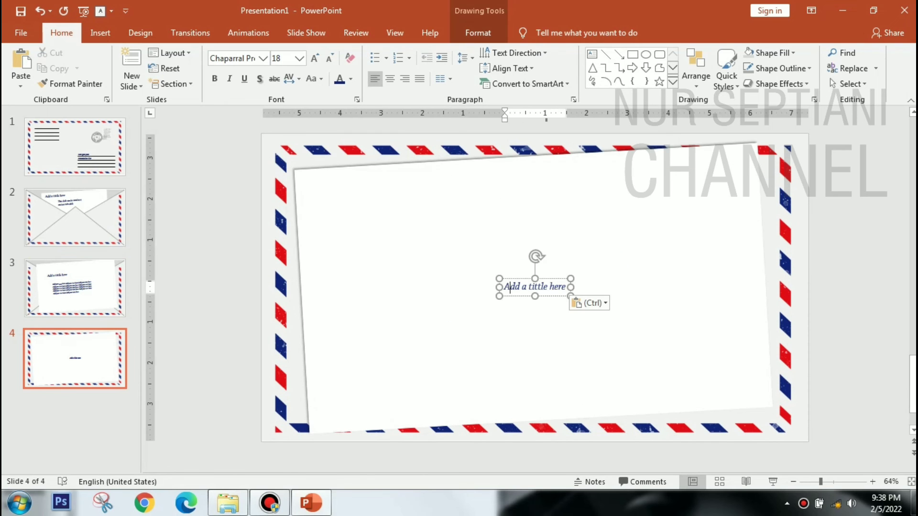
key("ctrl+a")
key("BackSpace")
type("Add your map data")
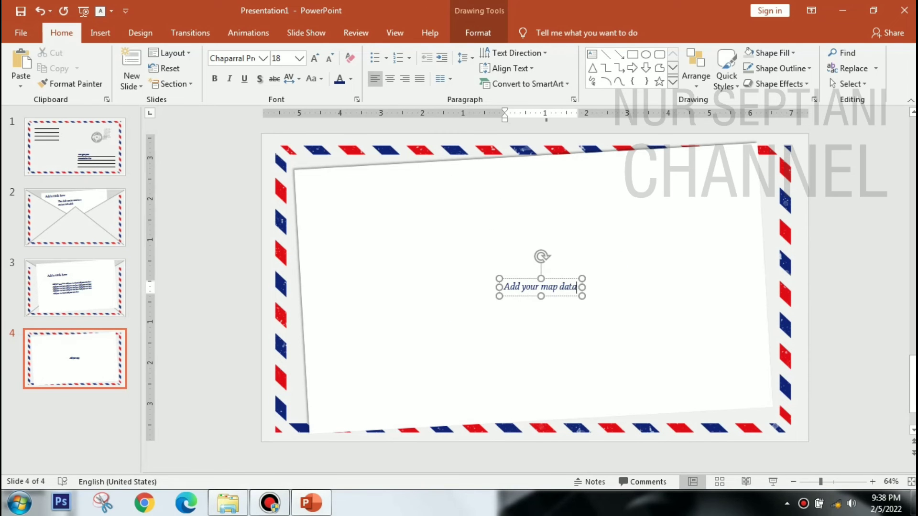
type(" here")
key("ctrl+a")
key("ctrl+shift+period")
key("ctrl+shift+period")
key("ctrl+shift+period")
key("ctrl+shift+period")
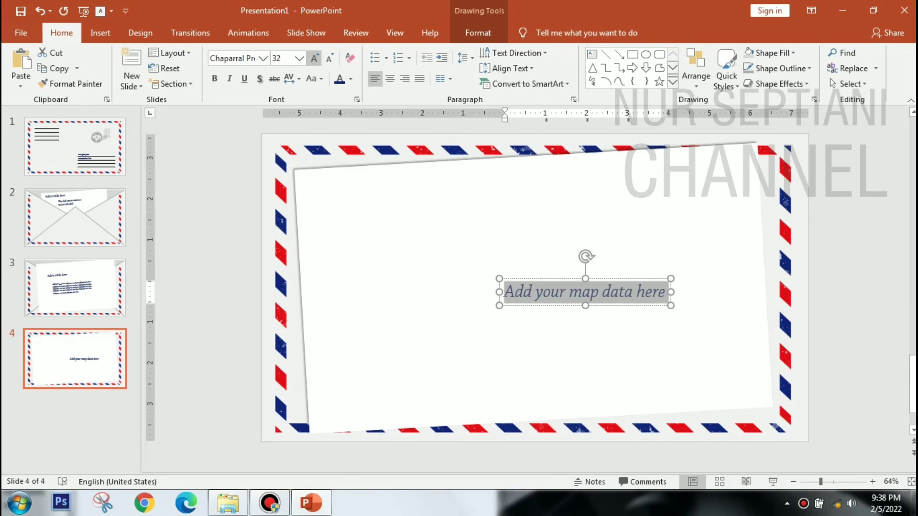
left_click(582, 291)
left_click_drag(586, 257, 584, 257)
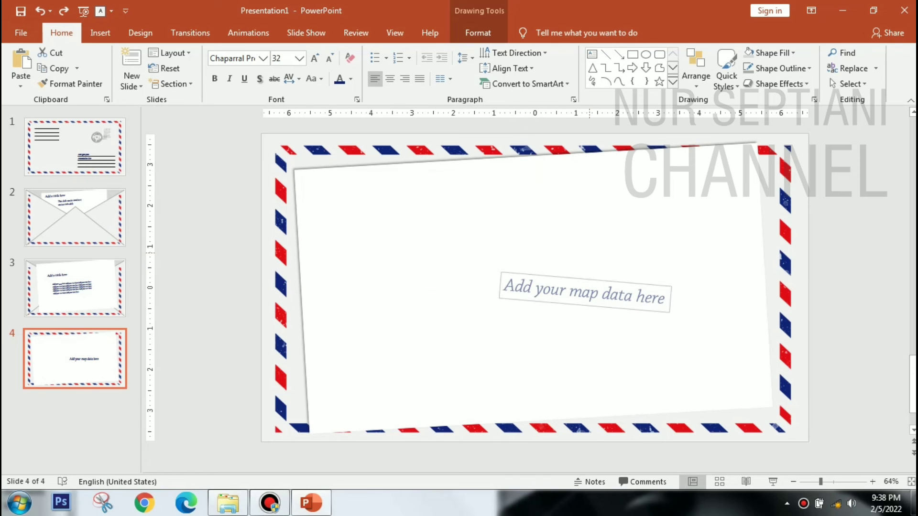
Move the caption to the top of the letter and bring the world map picture onto the slide.
left_click_drag(622, 282, 557, 177)
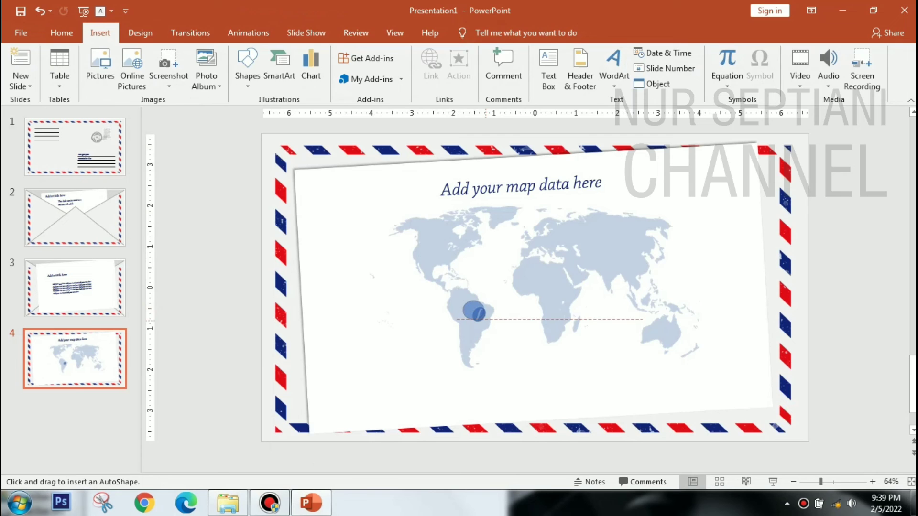
left_click_drag(476, 313, 484, 320)
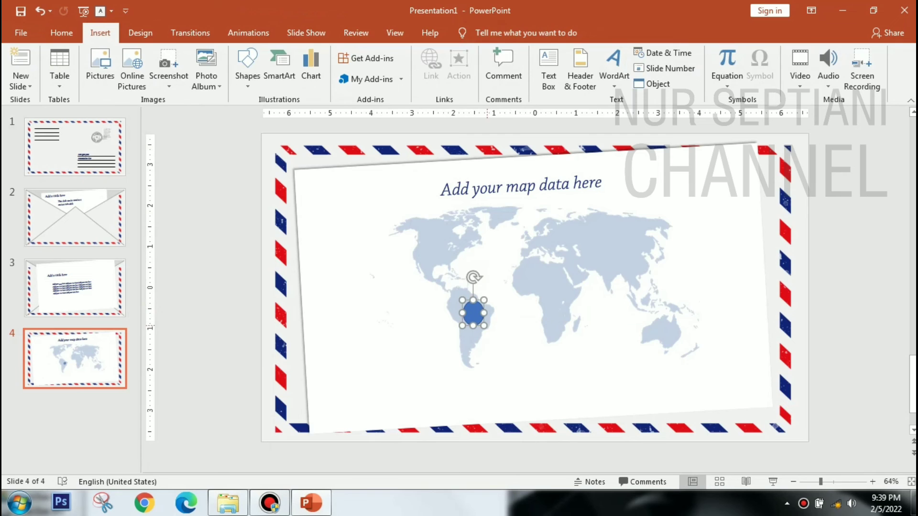
scroll(474, 310, "up", 10)
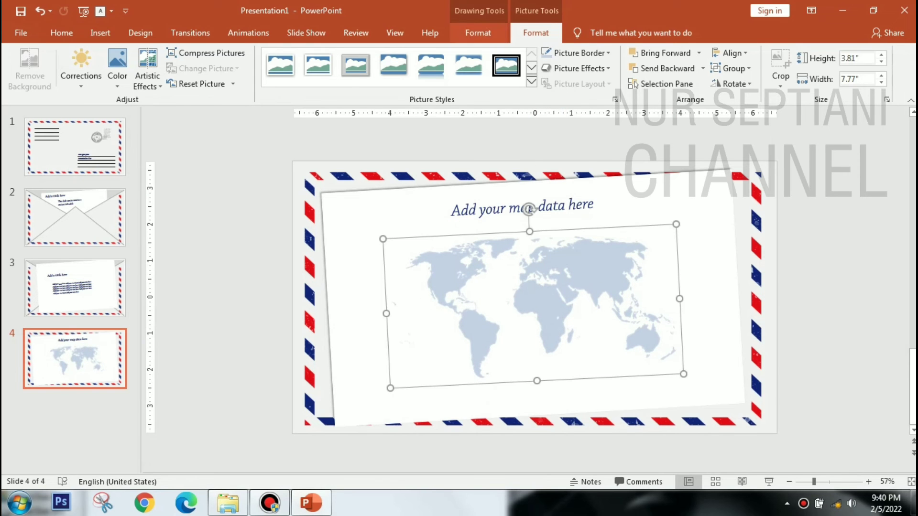
Recolour the world map a stronger blue, undoing a stray blue fill.
left_click(477, 33)
left_click(349, 53)
left_click(359, 232)
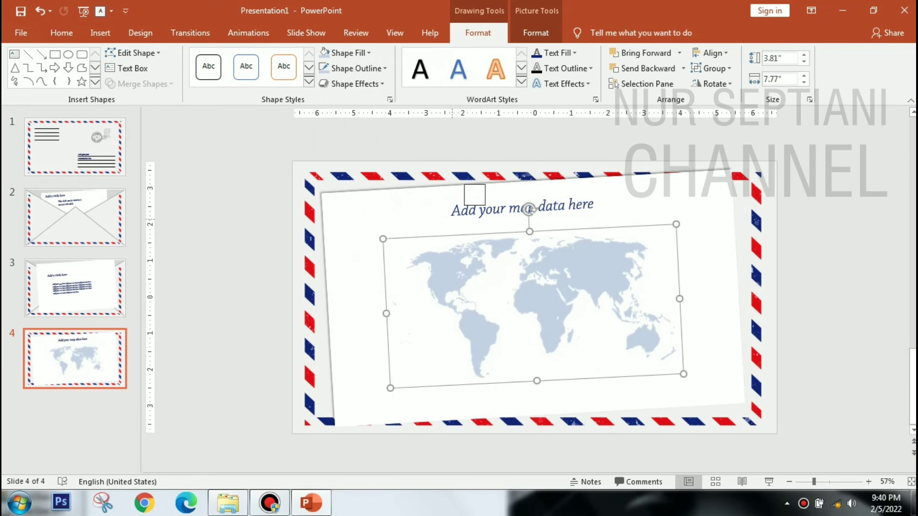
left_click(525, 211)
key("ctrl+z")
left_click(535, 33)
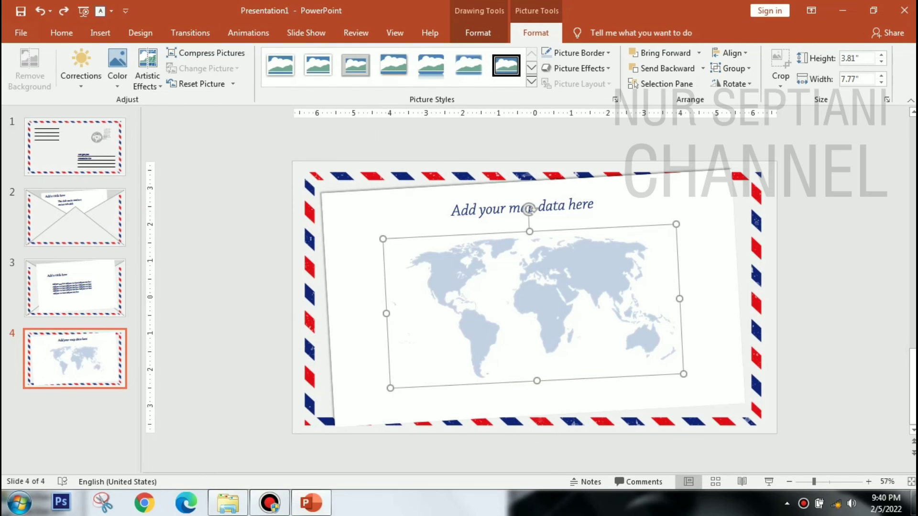
left_click(117, 67)
left_click(186, 225)
Select the small circle on South America, browse fill colours, and open the picture folder.
left_click(483, 329)
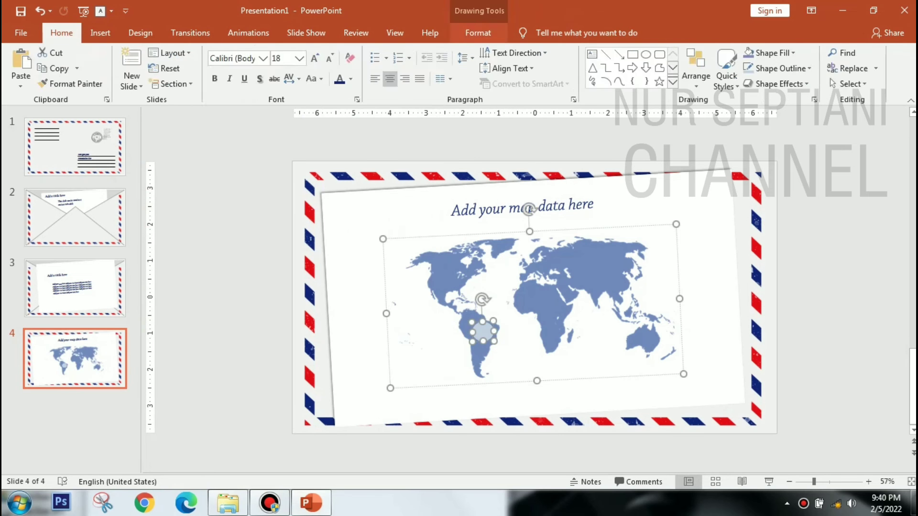
left_click(478, 32)
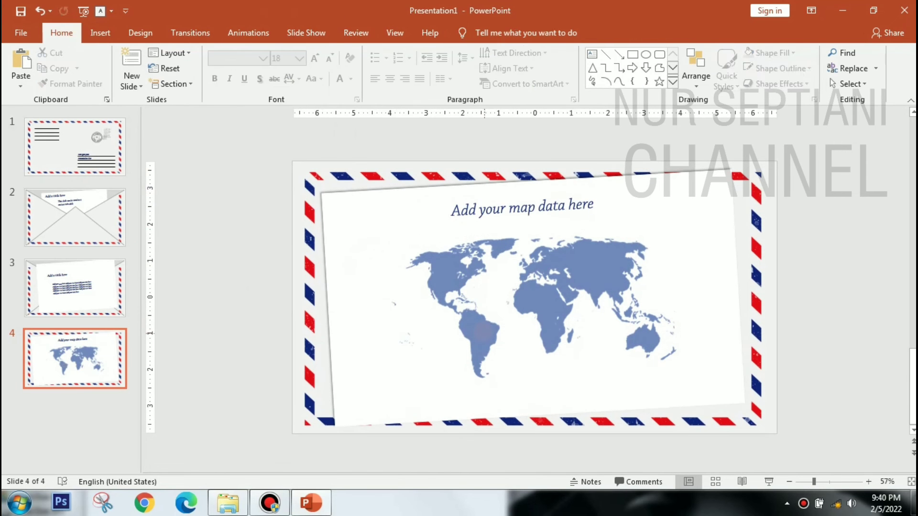
left_click(478, 32)
left_click(344, 53)
key("Escape")
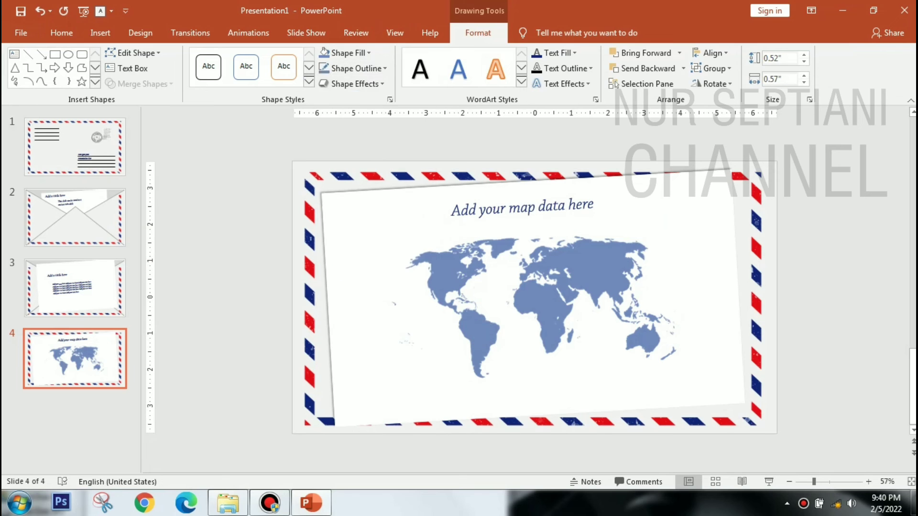
left_click(227, 502)
Insert the envelope icon from the folder above the map and recolour it orange.
left_click(154, 268)
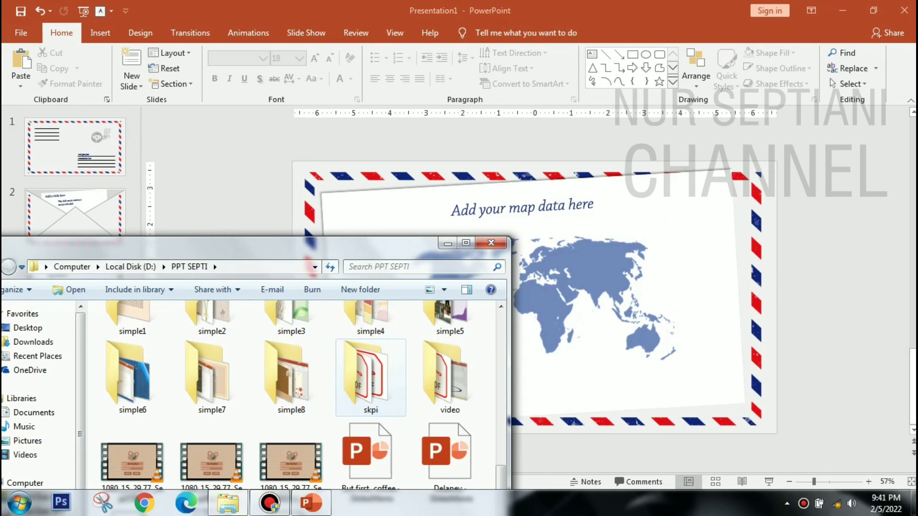
left_click_drag(239, 253, 239, 117)
left_click_drag(218, 411, 534, 297)
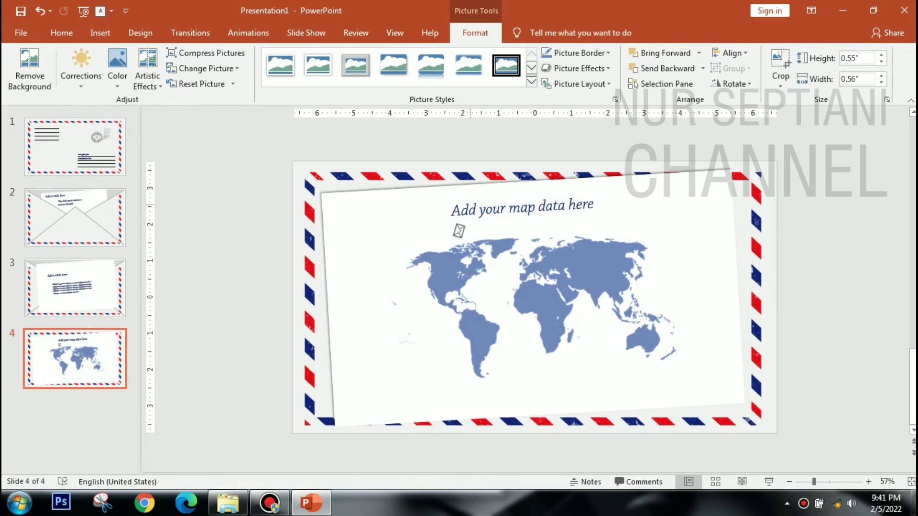
left_click(117, 67)
left_click(166, 332)
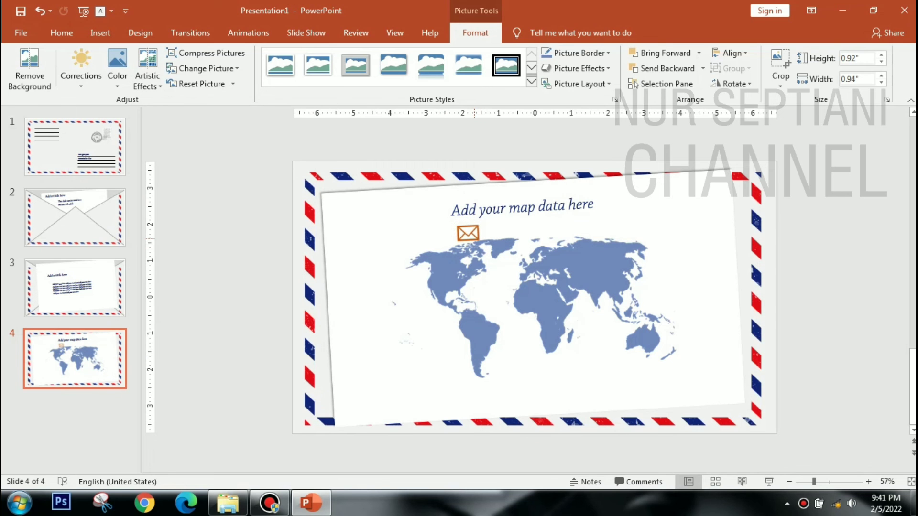
Paste copies of the orange envelope and place them on South America and North America.
key("ctrl+v")
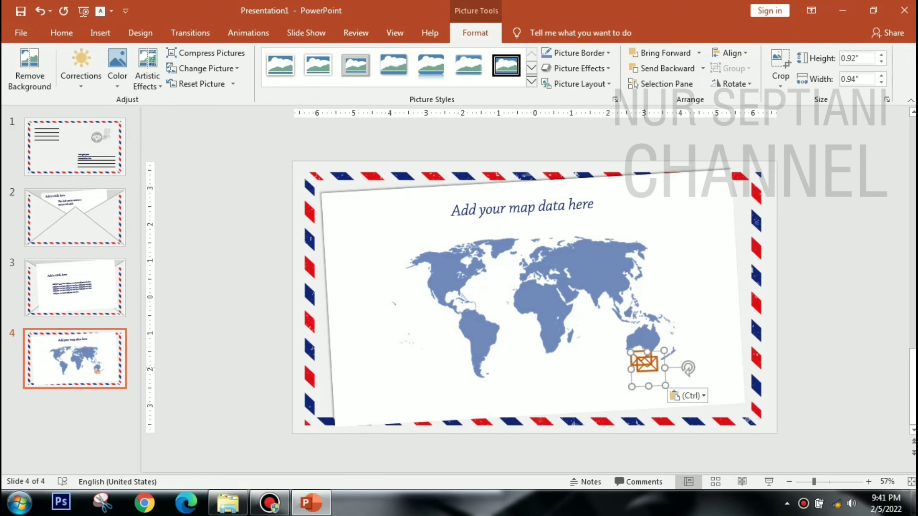
left_click_drag(644, 362, 491, 349)
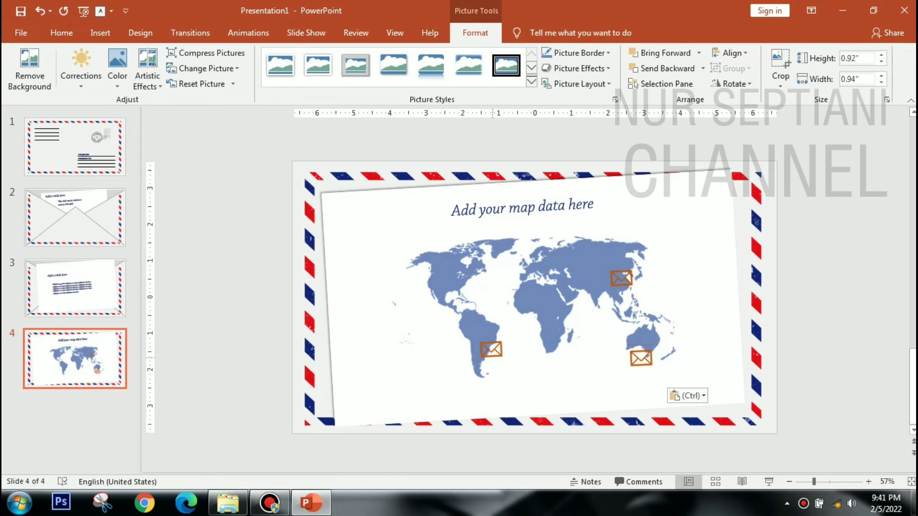
left_click_drag(644, 362, 429, 287)
key("Escape")
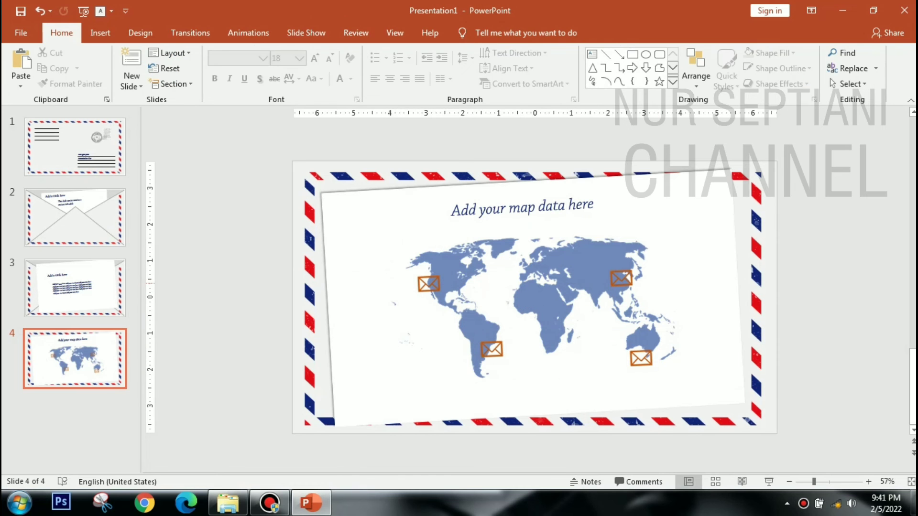
Draw a bent connector leader line from the Asia envelope and set its line thickness.
left_click(100, 32)
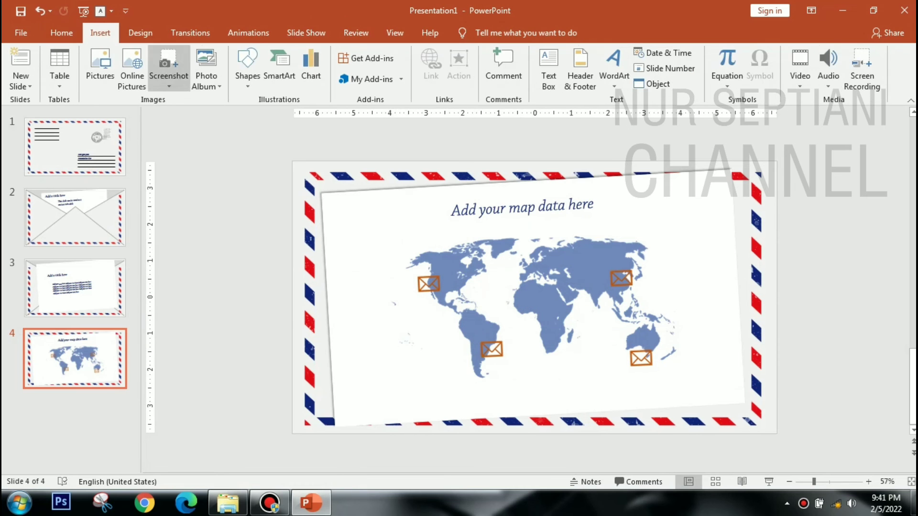
left_click(248, 72)
left_click(256, 115)
left_click_drag(622, 266, 658, 302)
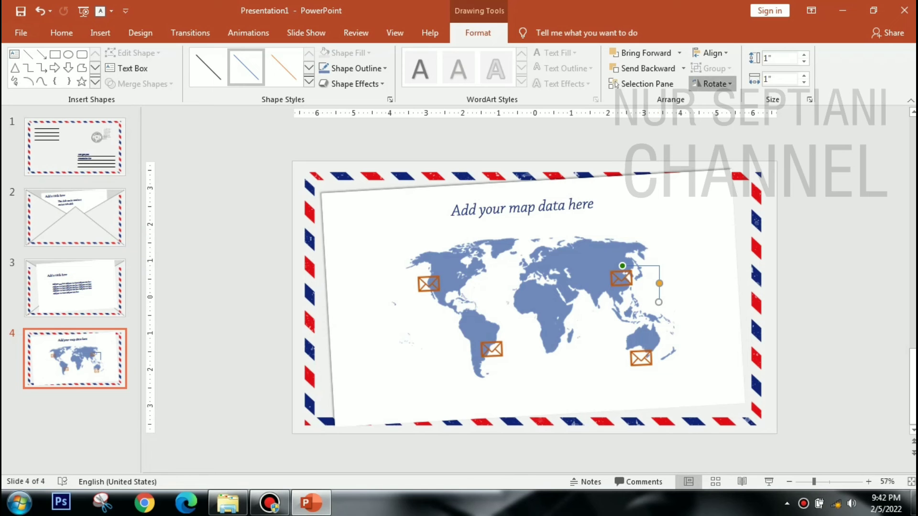
left_click(712, 84)
key("Escape")
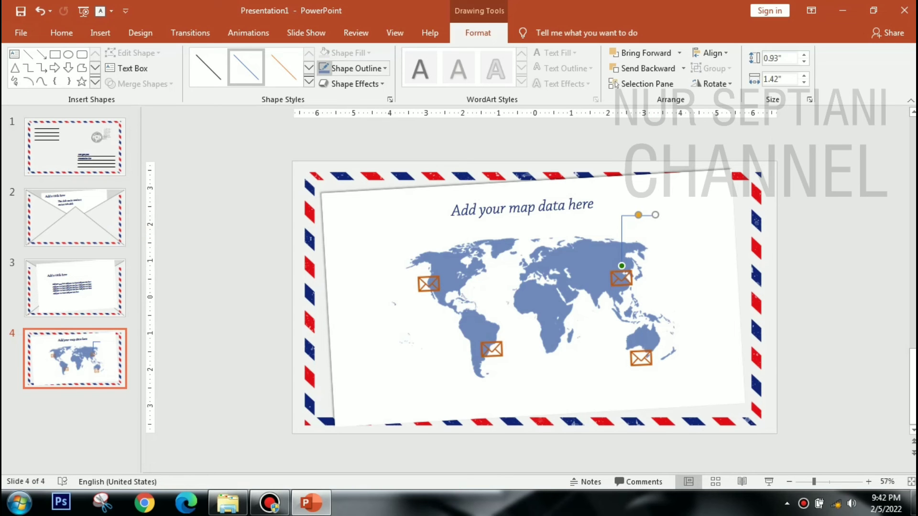
left_click(356, 68)
left_click(485, 323)
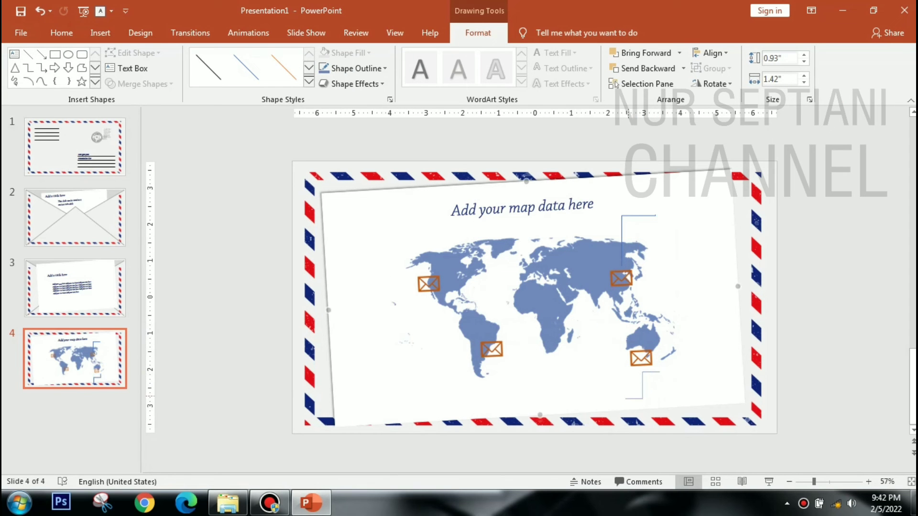
key("Escape")
Start two more connector lines, then undo the extra attempts.
left_click(99, 33)
left_click(247, 67)
left_click(240, 116)
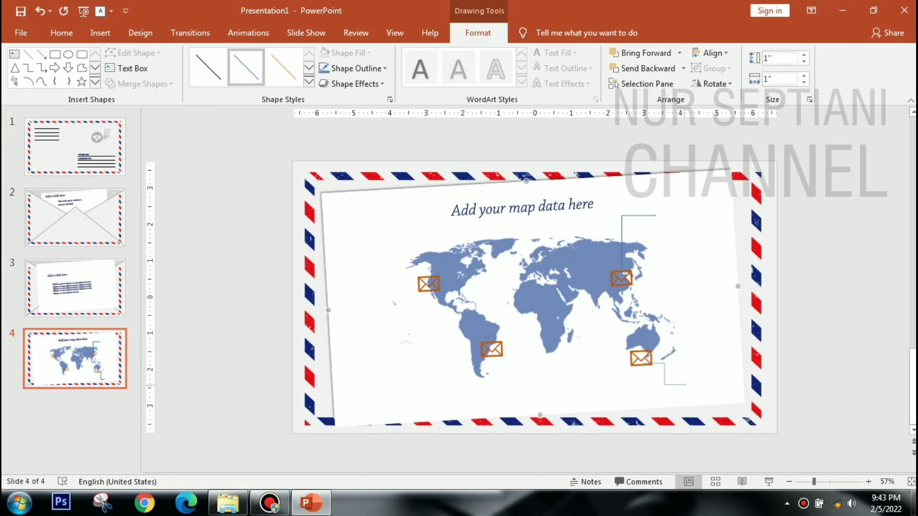
key("Escape")
left_click(100, 32)
left_click(247, 67)
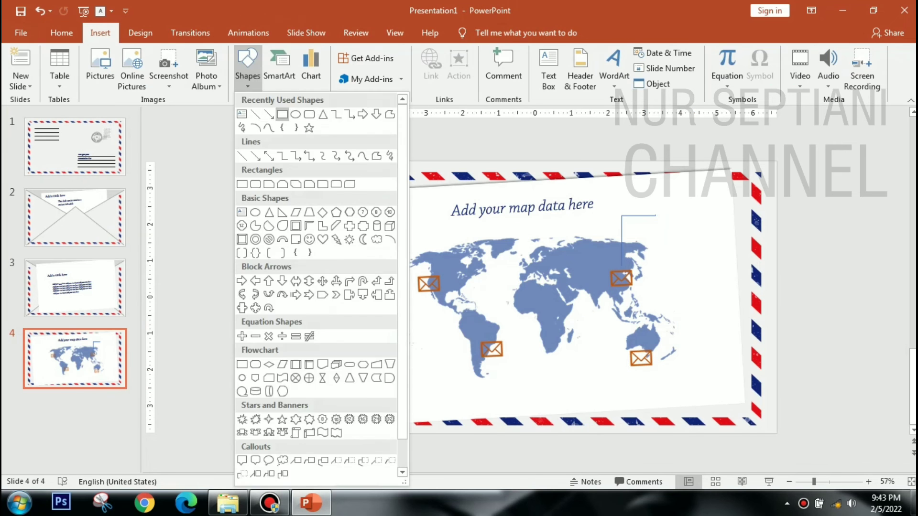
left_click(253, 116)
key("ctrl+z")
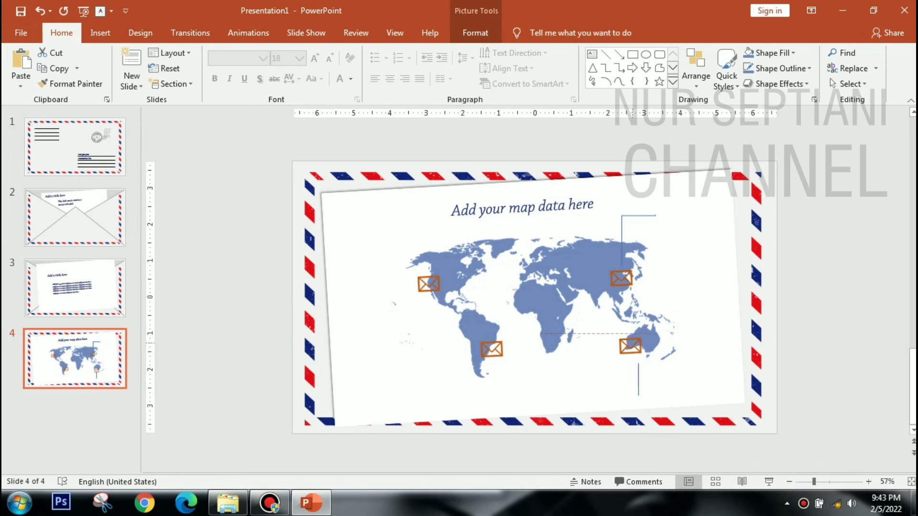
key("ctrl+z")
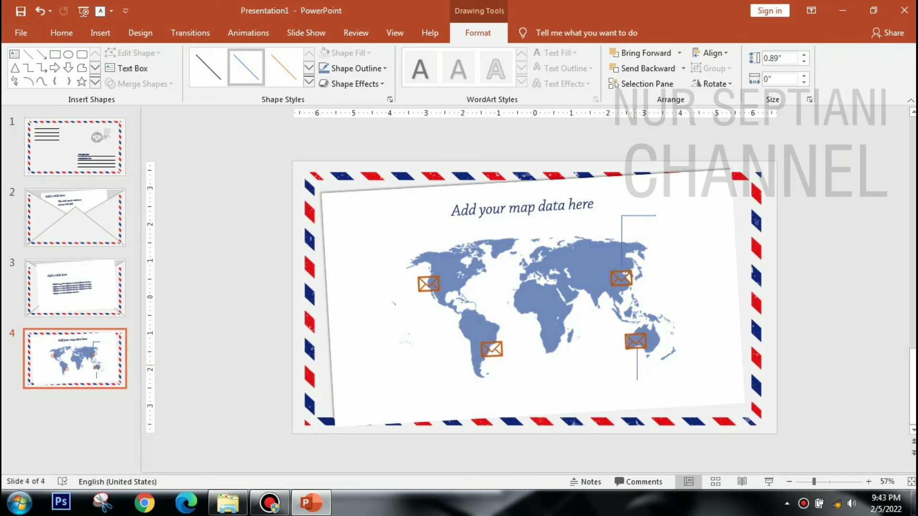
Adjust the thickness of the leader line below the Australia envelope.
left_click(354, 68)
left_click(637, 364)
left_click(353, 68)
key("Escape")
key("Escape")
key("Escape")
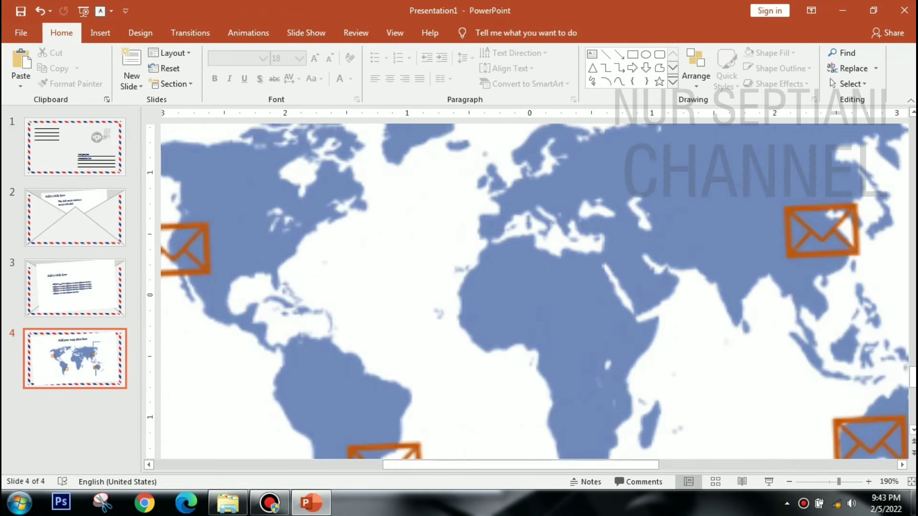
scroll(550, 286, "up", 5)
scroll(535, 292, "down", 3)
left_click(647, 342)
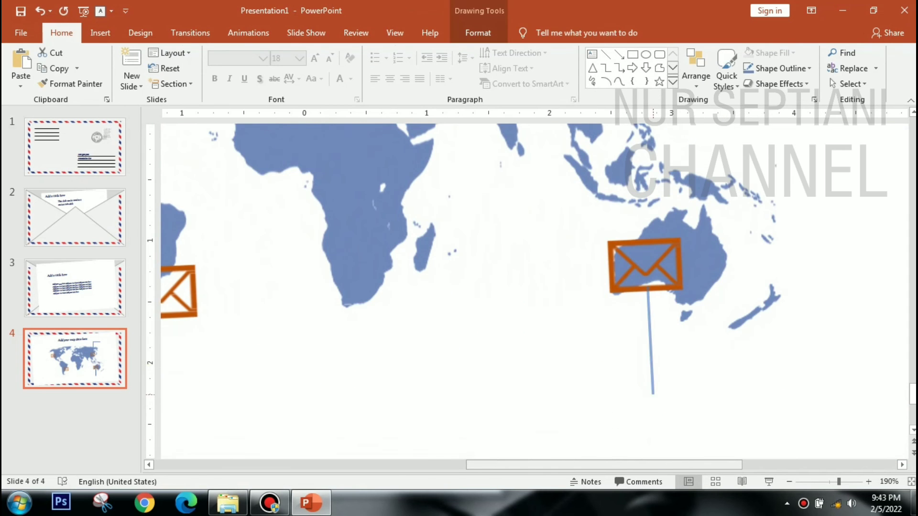
scroll(526, 287, "down", 5)
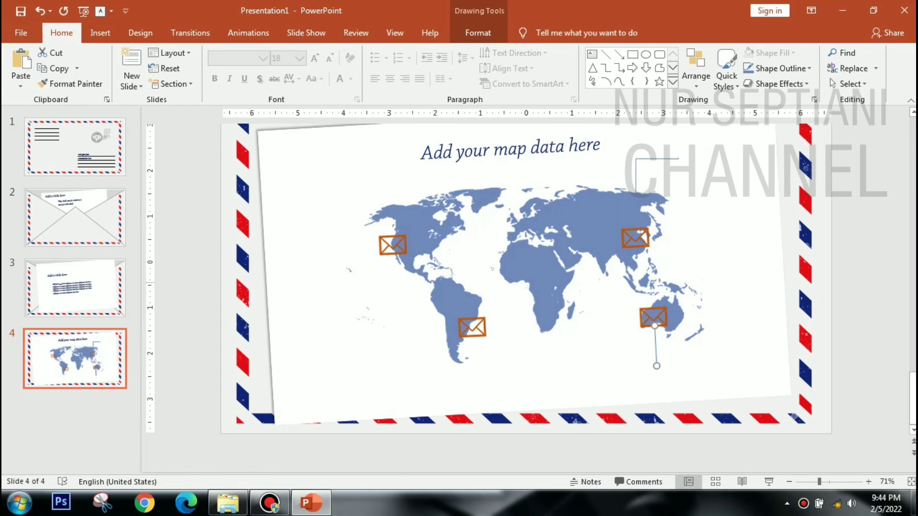
Draw a straight leader line from the South America envelope and set its thickness.
left_click(100, 32)
left_click(280, 67)
key("Escape")
left_click(247, 67)
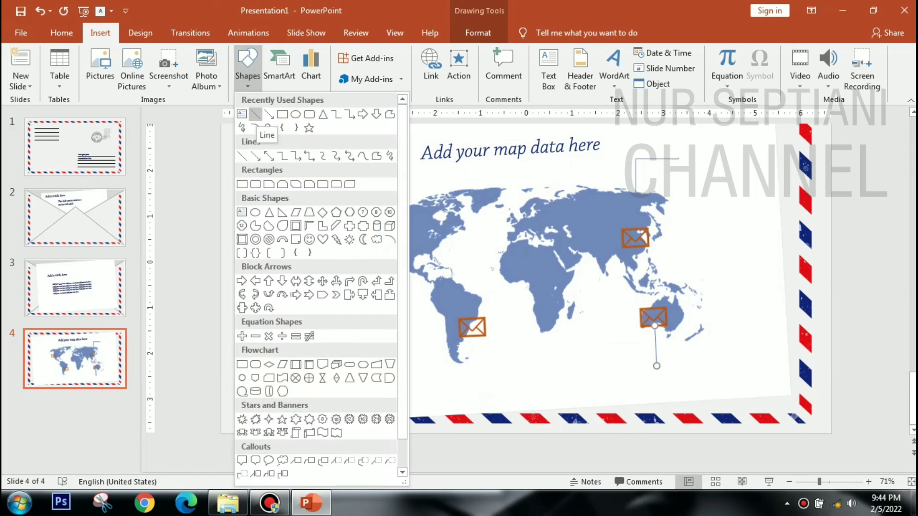
left_click(255, 114)
left_click_drag(461, 334, 394, 338)
left_click(354, 68)
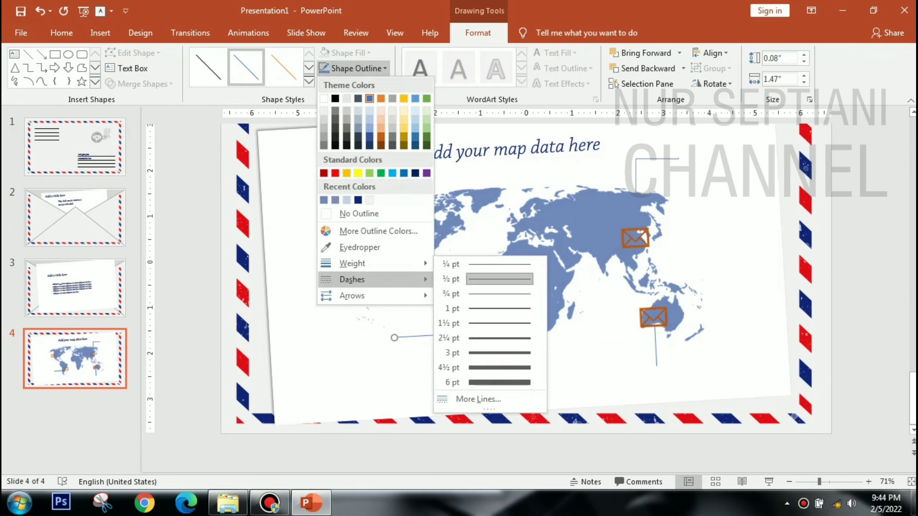
left_click(483, 323)
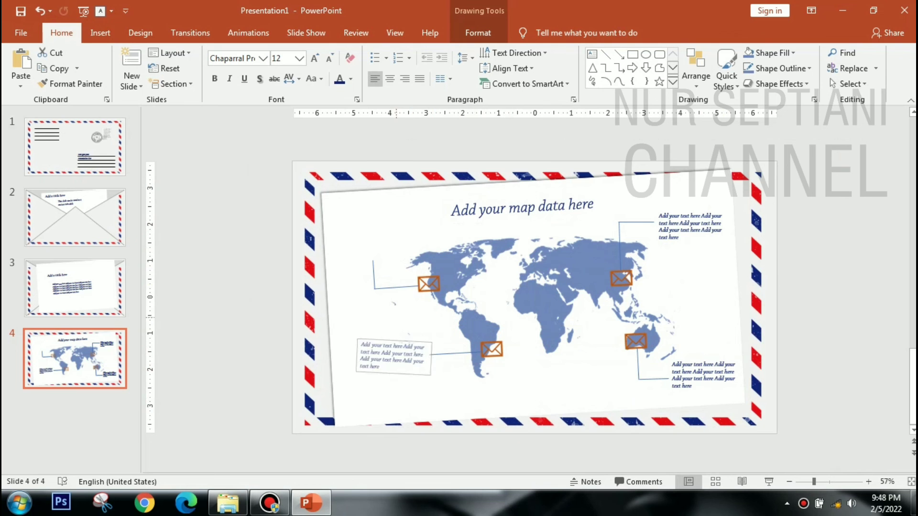
Duplicate the lower-left callout text box and place the copy beside North America.
left_click(393, 356)
key("ctrl+c")
key("ctrl+v")
left_click_drag(393, 357, 376, 253)
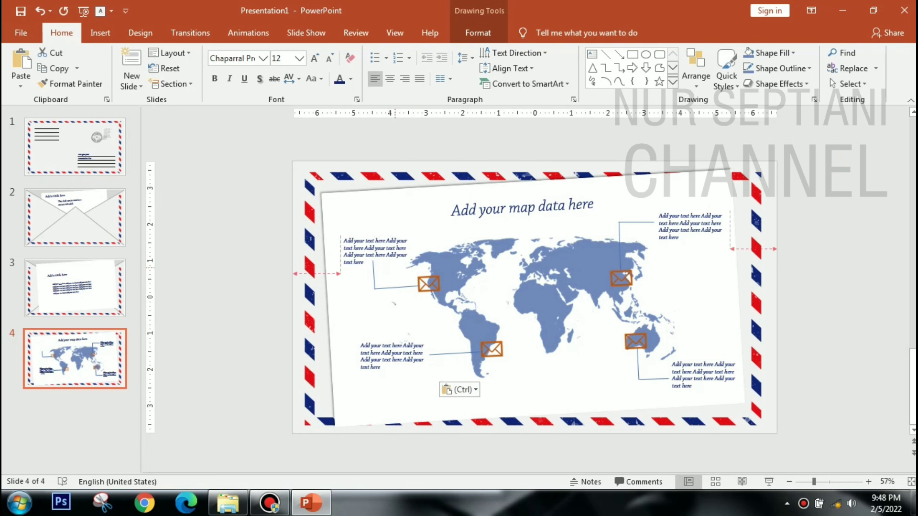
left_click(362, 265)
key("Escape")
key("Escape")
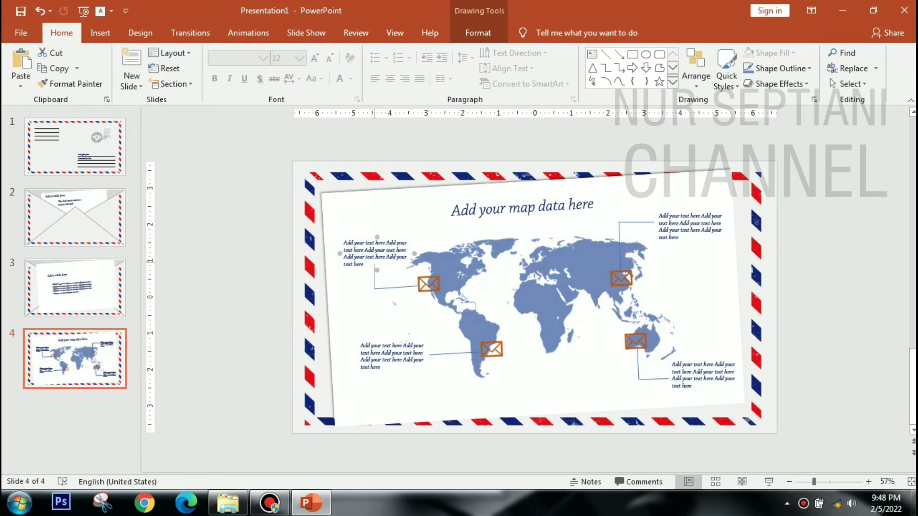
key("Escape")
Duplicate the letter slide and move the copy after the map slide.
right_click(79, 343)
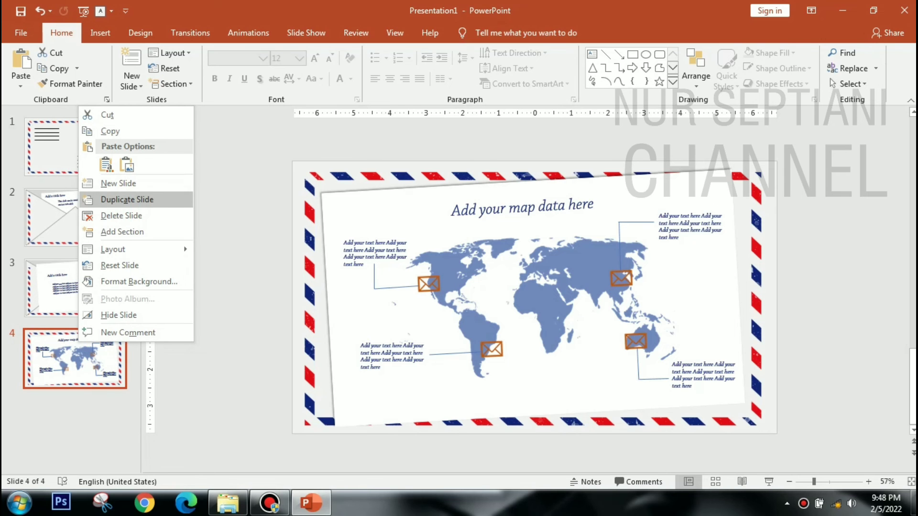
right_click(56, 282)
left_click(114, 194)
left_click_drag(74, 358, 74, 430)
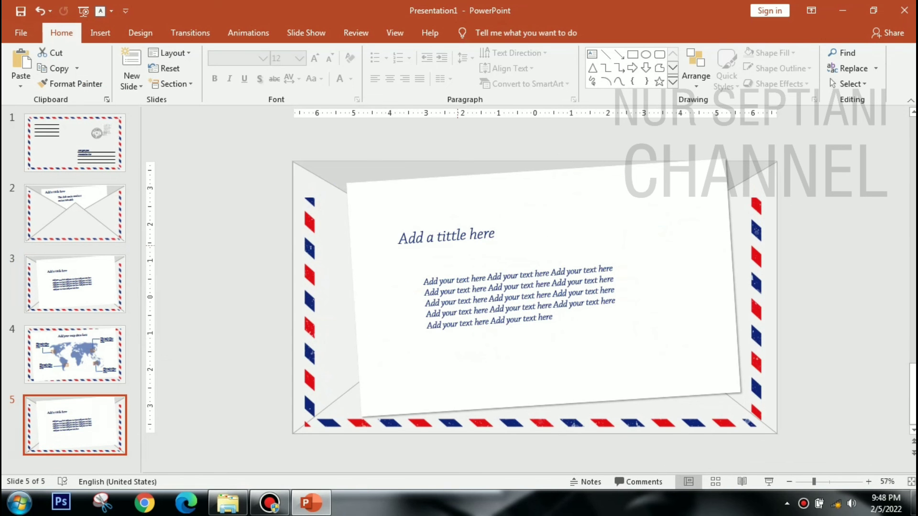
Delete the body text, retitle it 'Add the text here' at 36 pt, and move it right.
left_click(518, 269)
key("Delete")
triple_click(447, 236)
type("W")
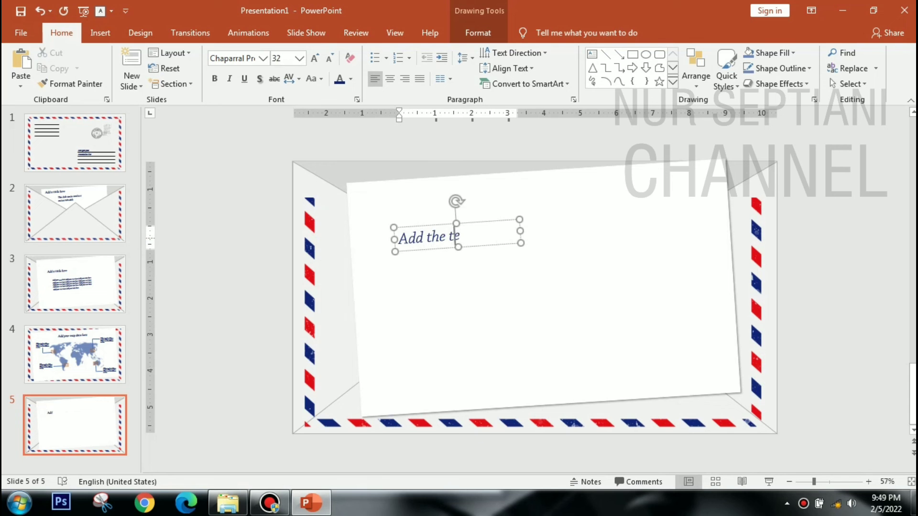
type("xt here")
key("ctrl+shift+period")
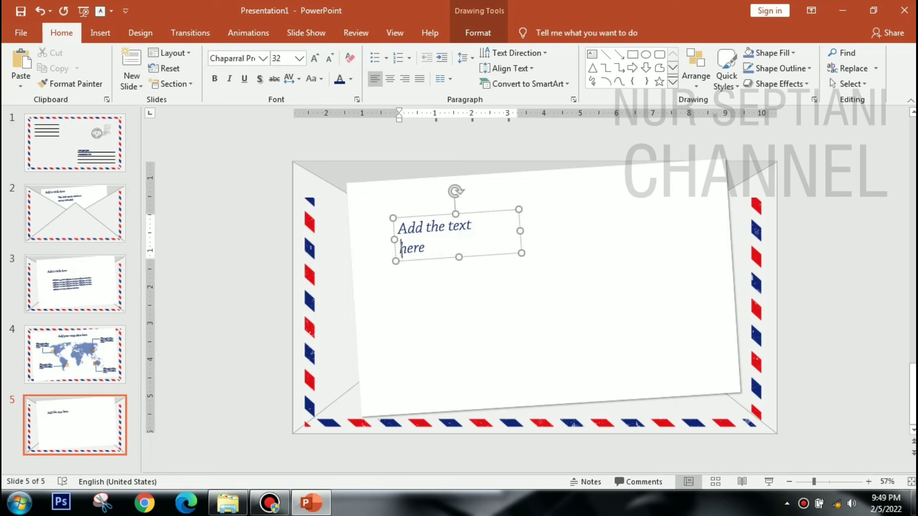
key("ctrl+a")
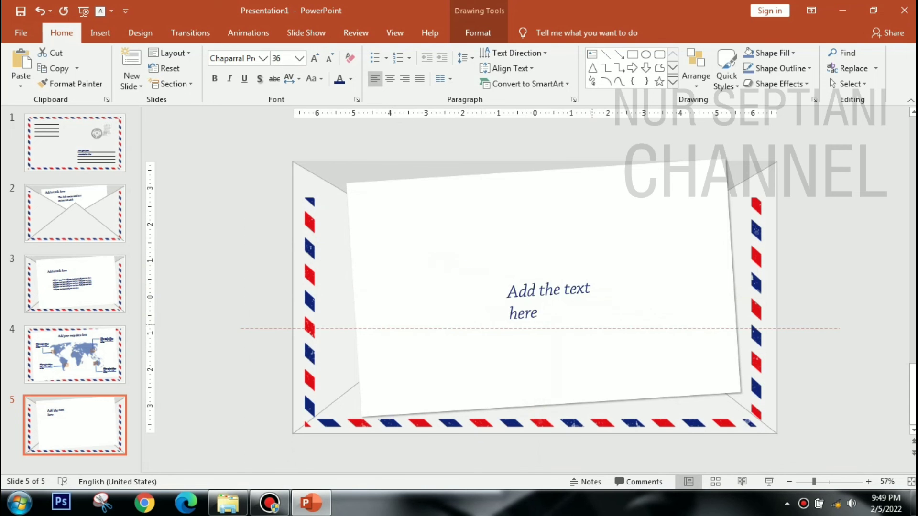
left_click_drag(439, 236, 648, 270)
Give the paper shape an outer shadow and rotate it further counter-clockwise.
left_click(645, 334)
left_click(354, 83)
mouse_move(363, 140)
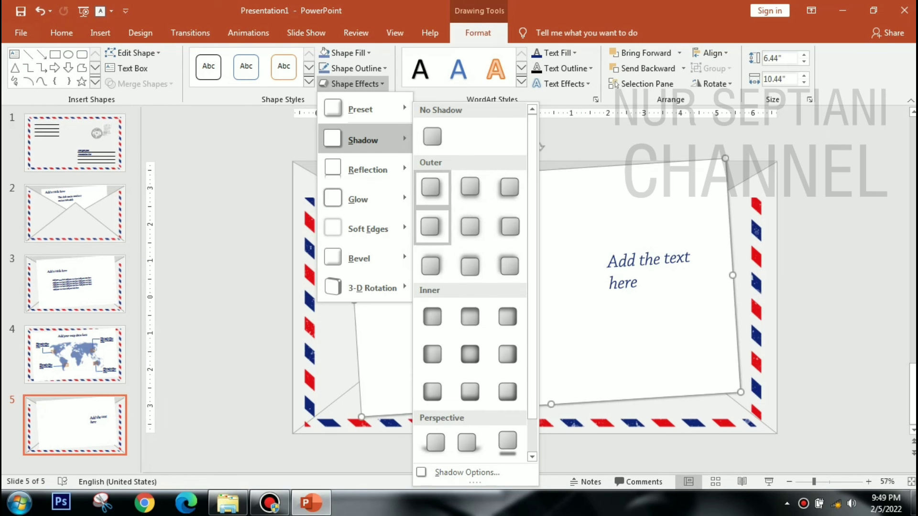
left_click(430, 226)
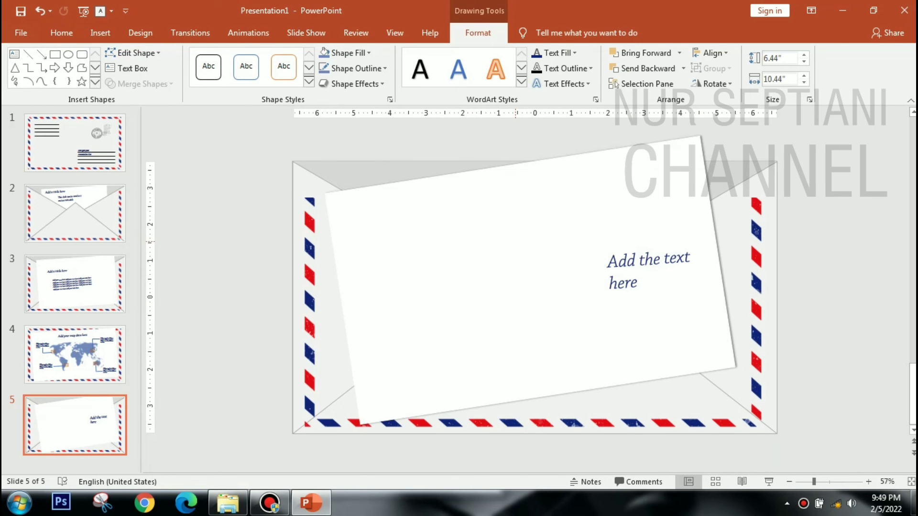
left_click_drag(536, 147, 494, 151)
Tilt the title to match the paper and add an 'Add your image' caption at lower right.
left_click(622, 262)
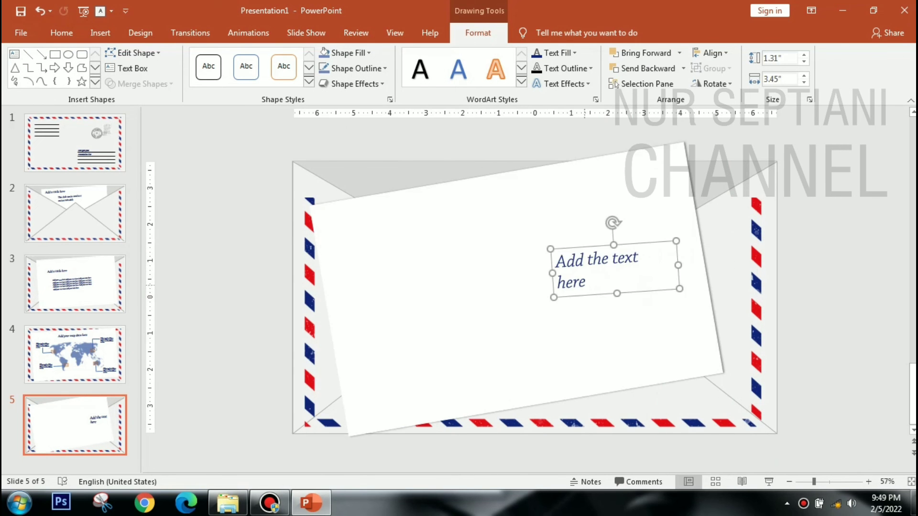
left_click_drag(610, 221, 608, 224)
left_click_drag(554, 266, 588, 289)
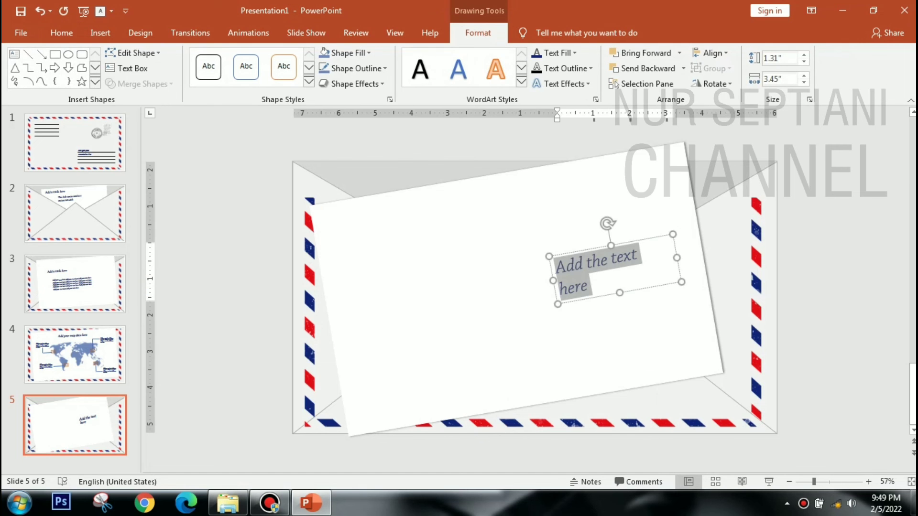
key("ctrl+c")
key("ctrl+v")
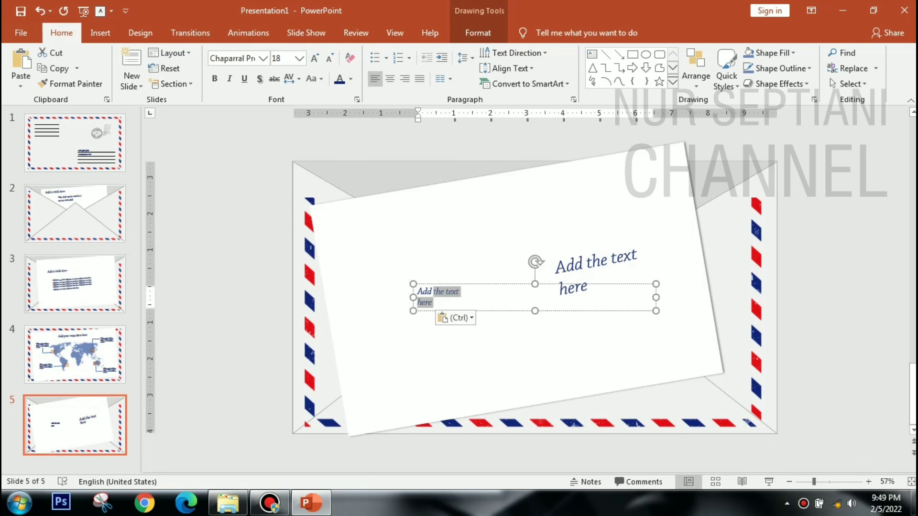
type("your image")
left_click_drag(478, 284, 719, 390)
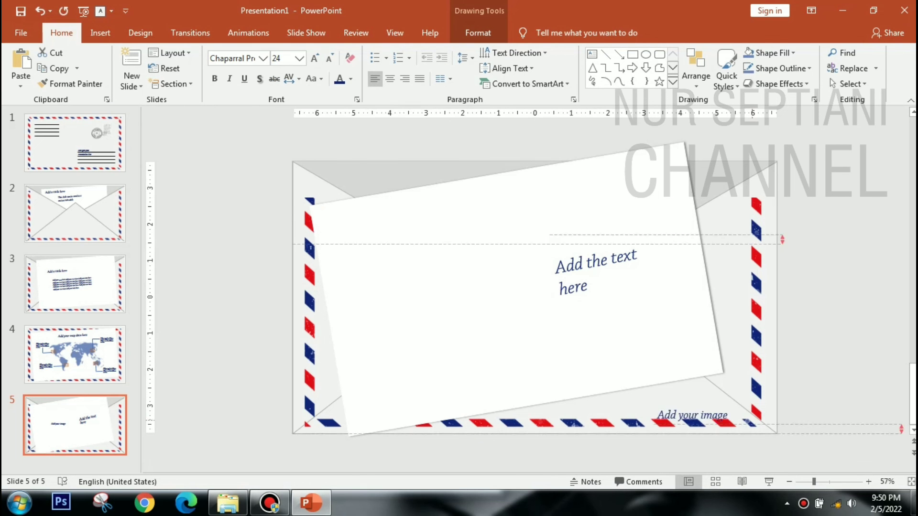
left_click(526, 359)
key("Escape")
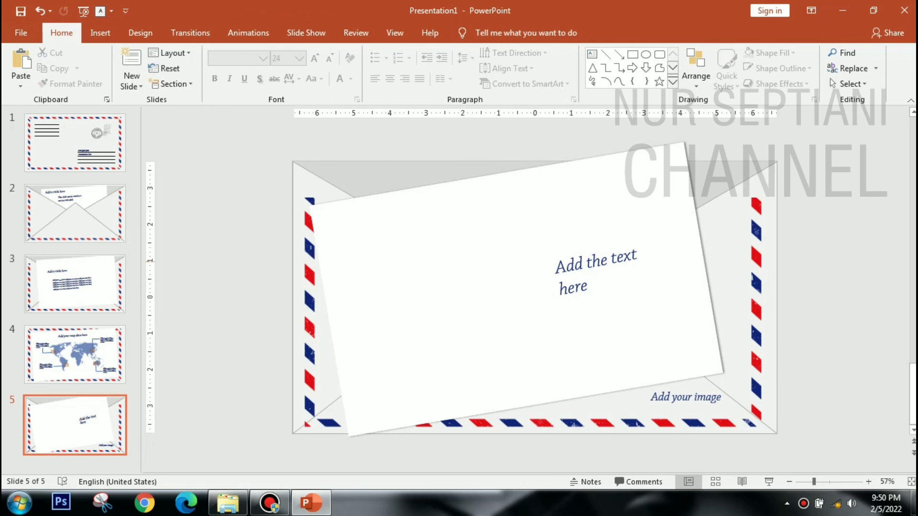
Fill the tilted paper shape with light grey, leaving its outline unchanged.
left_click(100, 32)
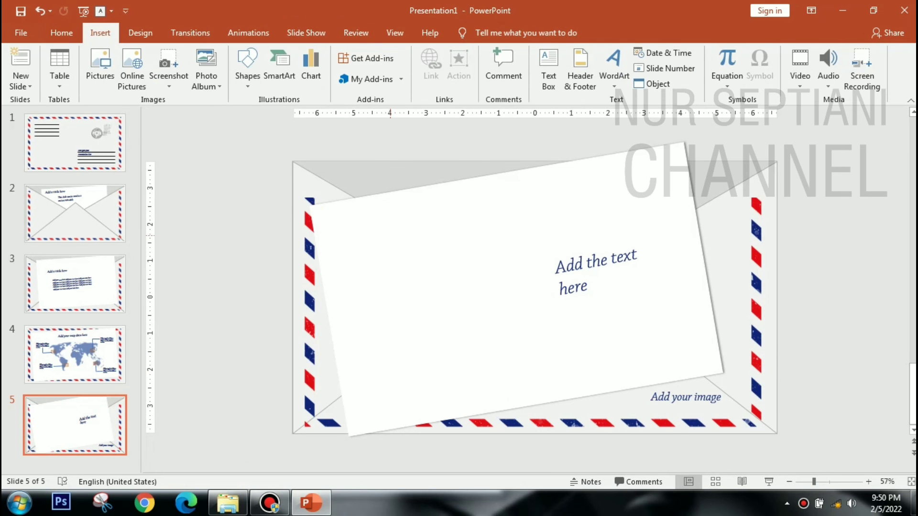
left_click(477, 201)
left_click(477, 32)
left_click(349, 51)
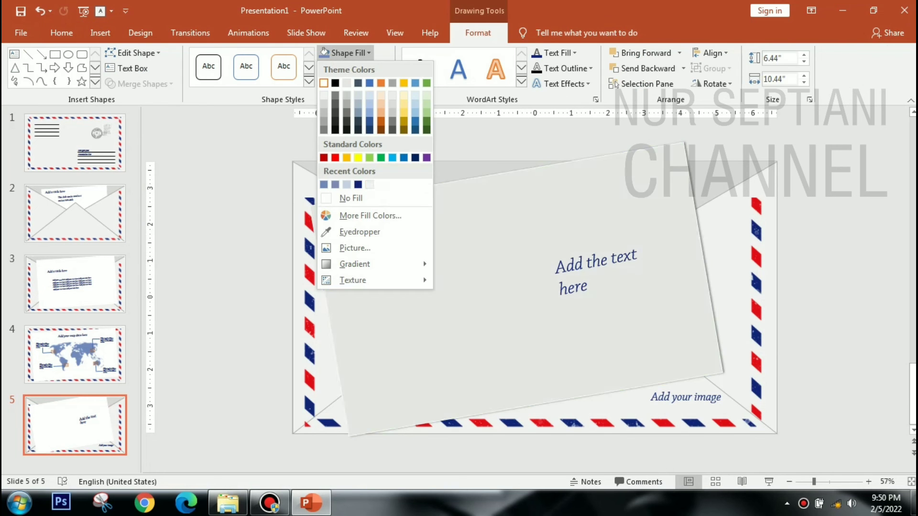
left_click(324, 94)
key("Escape")
left_click(522, 286)
left_click(476, 33)
left_click(359, 67)
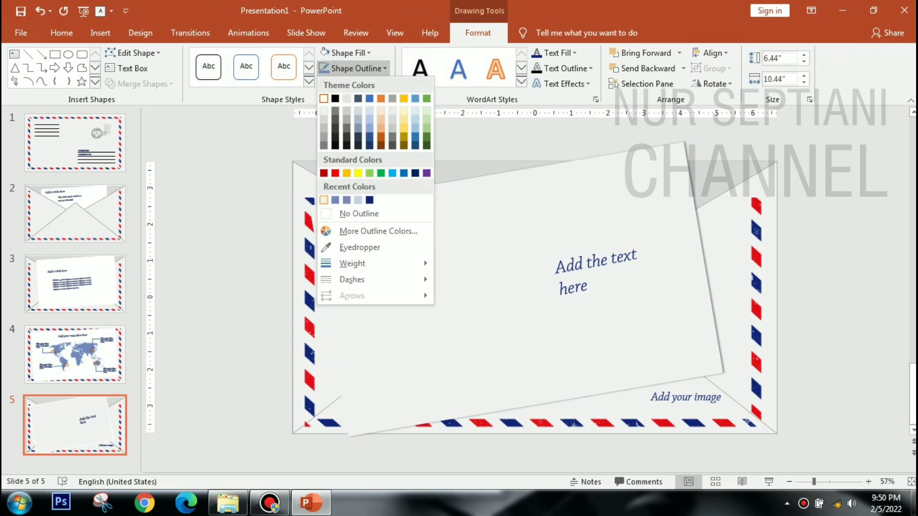
key("Escape")
key("Escape")
Draw a red vertical straight line down the paper.
left_click(100, 33)
left_click(247, 62)
left_click(263, 115)
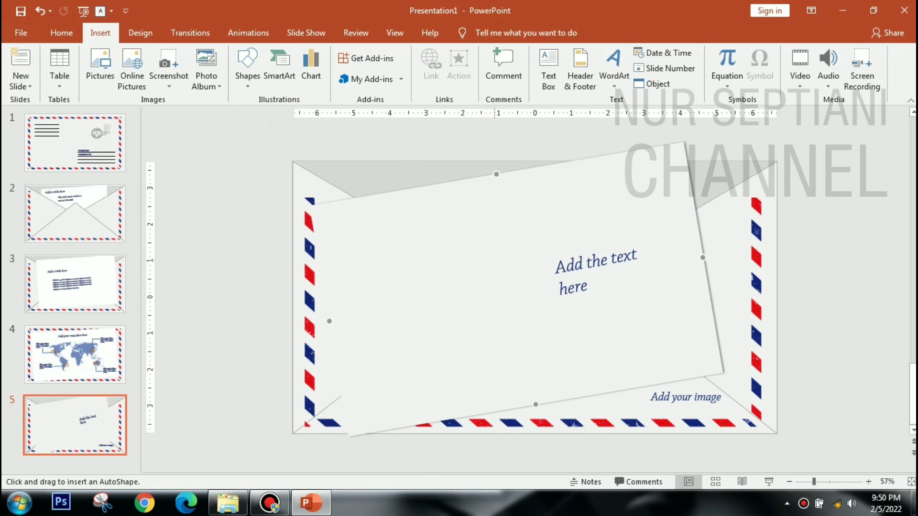
left_click_drag(499, 193, 534, 388)
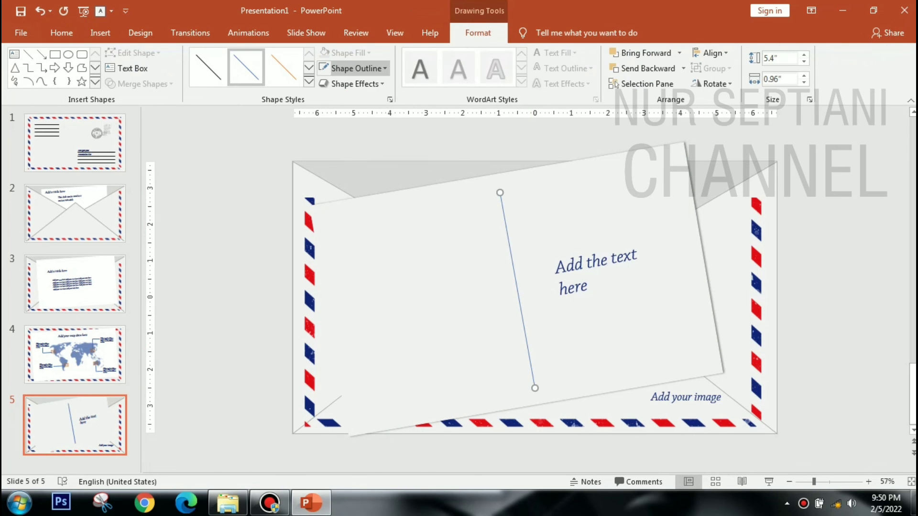
left_click(354, 69)
left_click(335, 173)
left_click(353, 68)
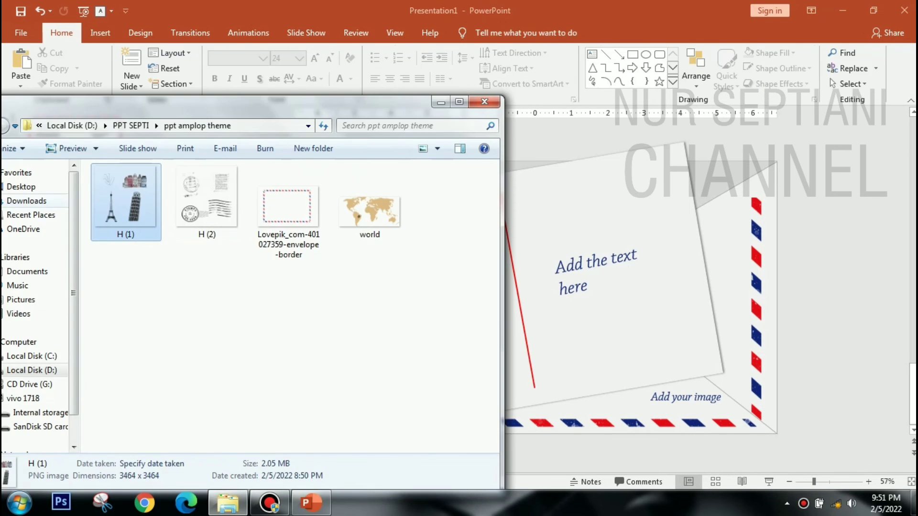
Insert the landmarks picture, keep the houses at the paper's lower left, and paste another copy.
left_click_drag(125, 201, 573, 297)
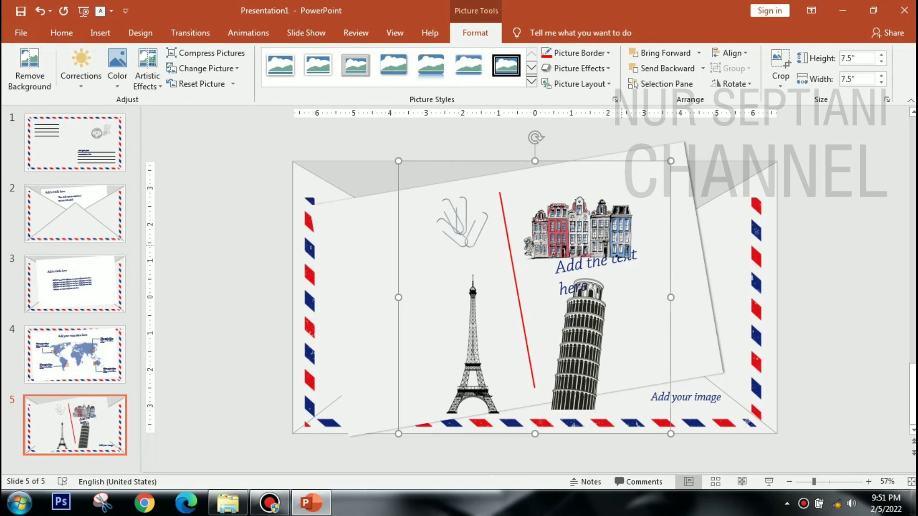
key("ctrl+z")
left_click_drag(578, 227, 457, 356)
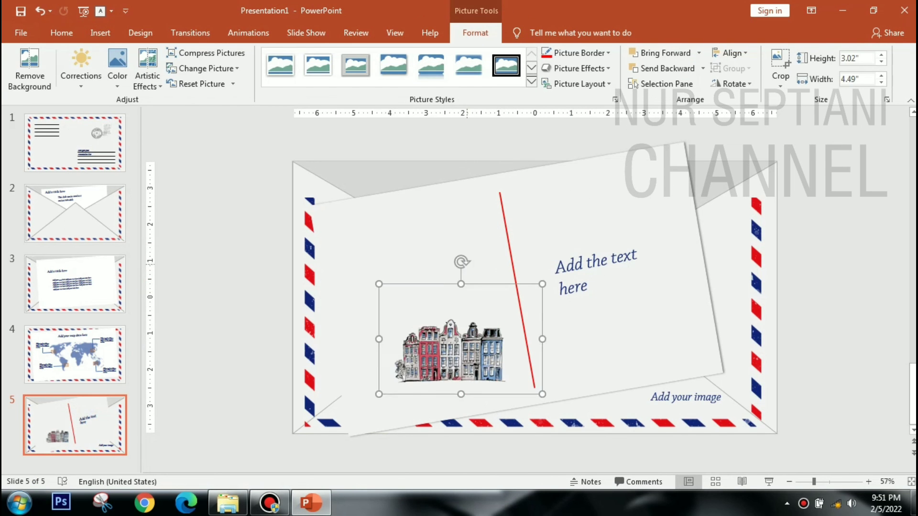
key("ctrl+v")
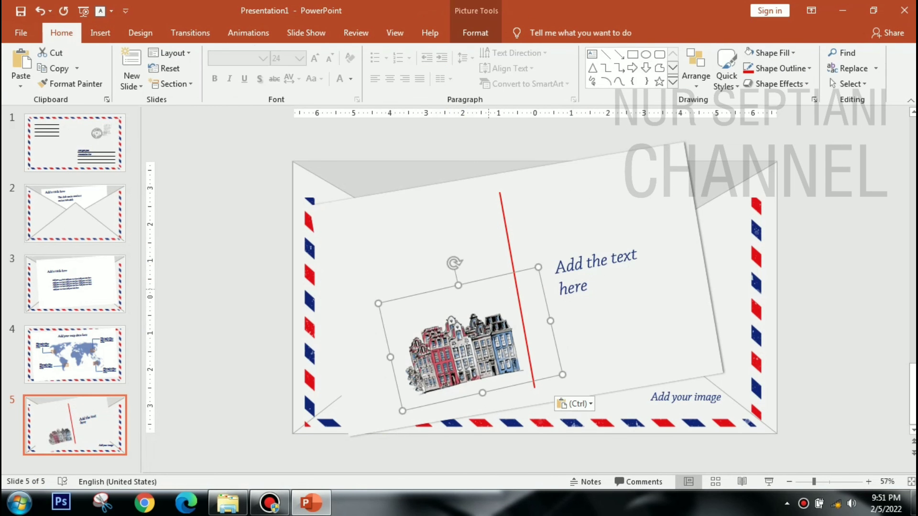
left_click(475, 32)
left_click(780, 67)
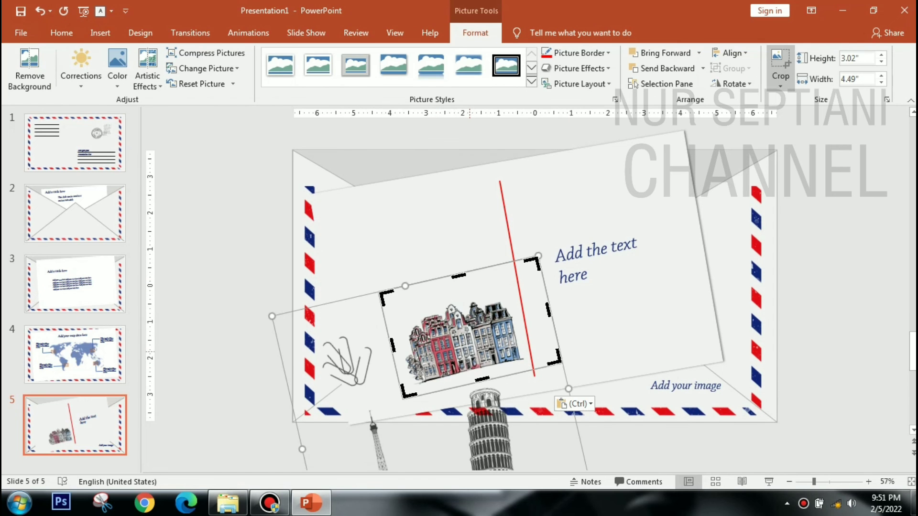
key("Escape")
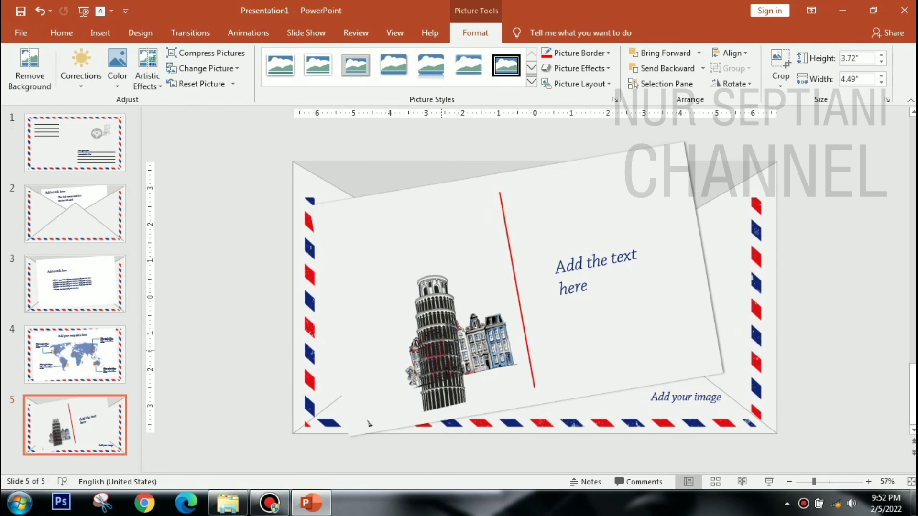
Crop copies down to the Leaning Tower of Pisa and the Eiffel Tower, placing them beside the houses.
left_click(368, 423)
left_click(780, 67)
left_click_drag(444, 344, 500, 325)
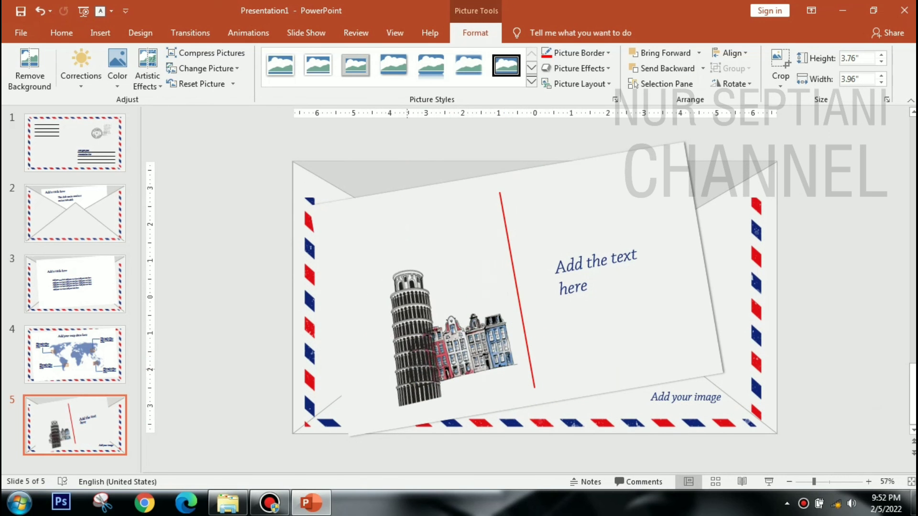
left_click(488, 325)
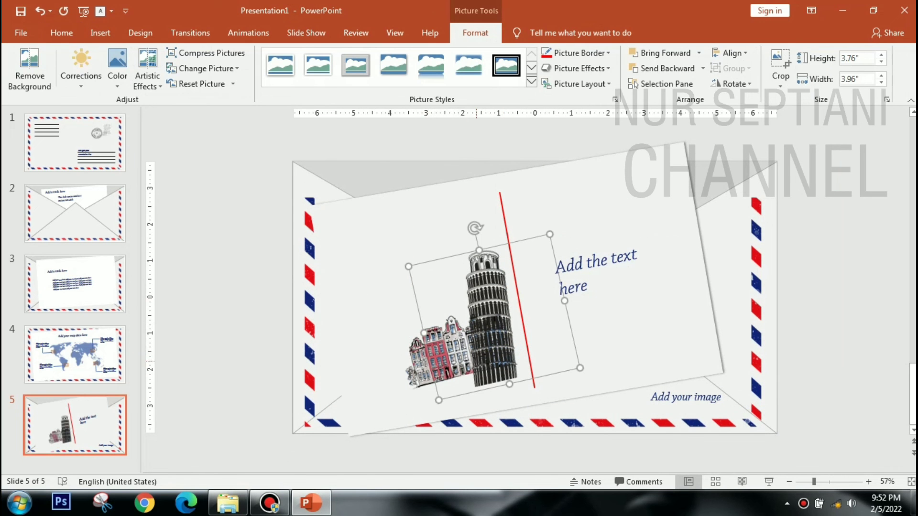
left_click(780, 67)
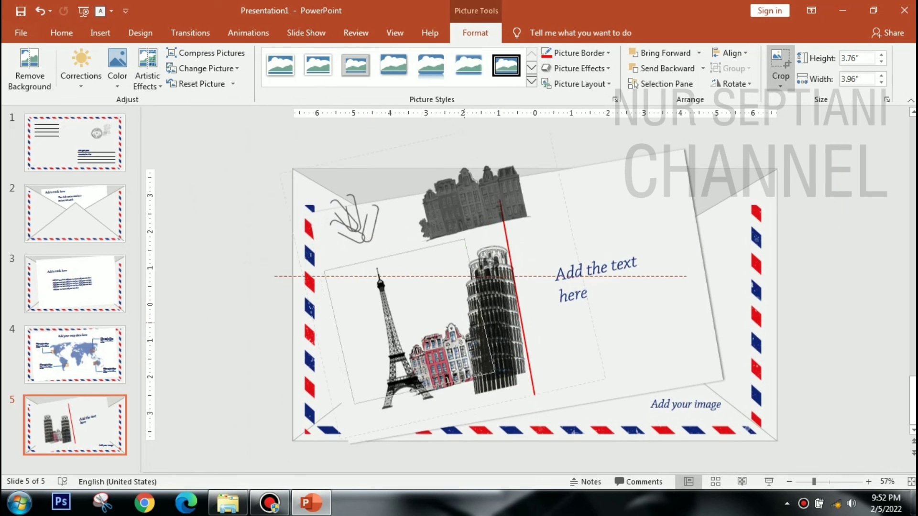
key("Escape")
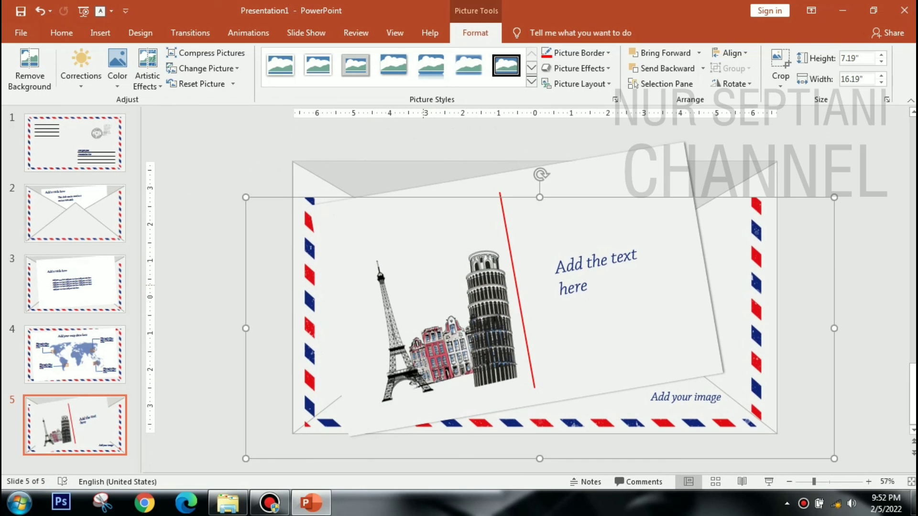
left_click_drag(402, 334, 384, 346)
key("Escape")
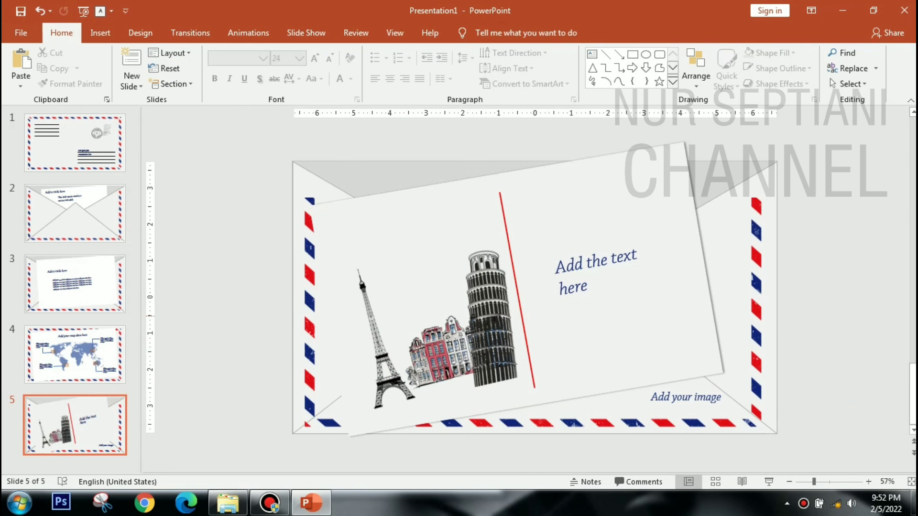
Add the stamp collage, trimmed to its black wavy postmark lines, above the Eiffel Tower.
key("alt+Tab")
mouse_move(208, 201)
left_mouse_down()
mouse_move(239, 194)
mouse_move(525, 296)
left_mouse_up()
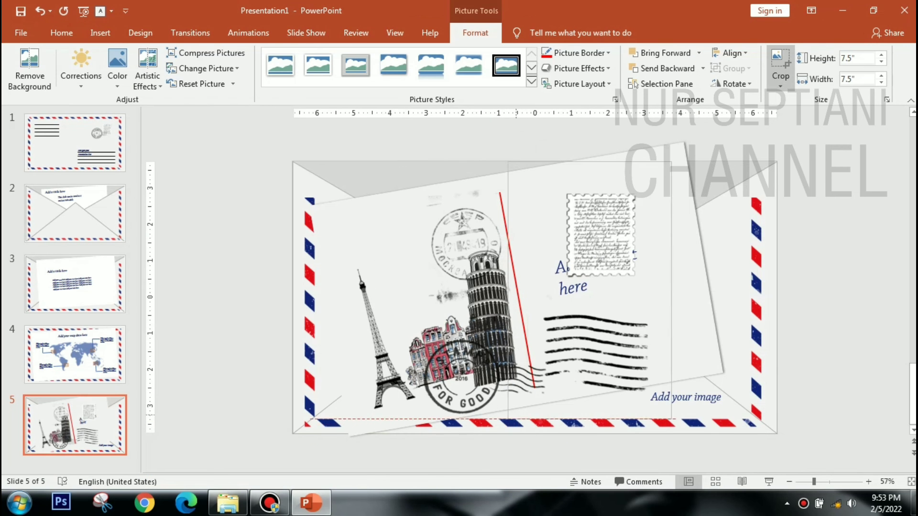
key("Delete")
left_click(595, 344)
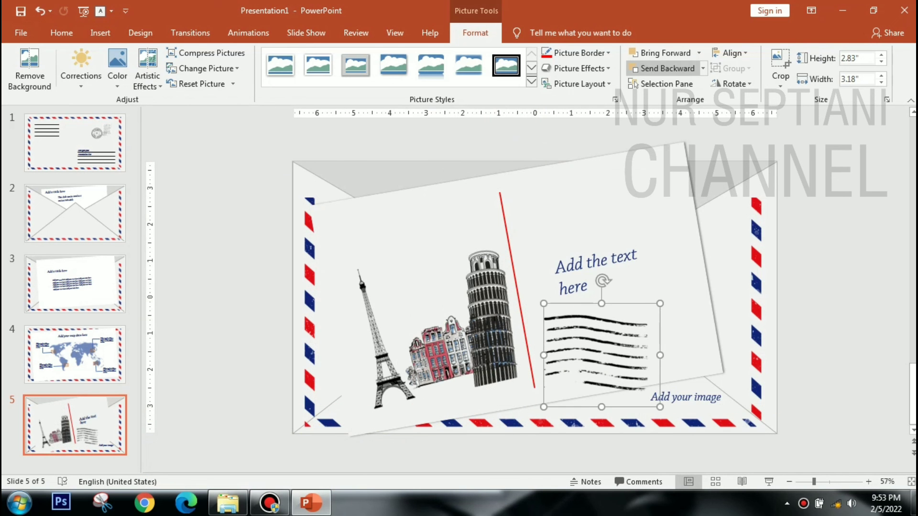
left_click_drag(601, 355, 401, 260)
key("Escape")
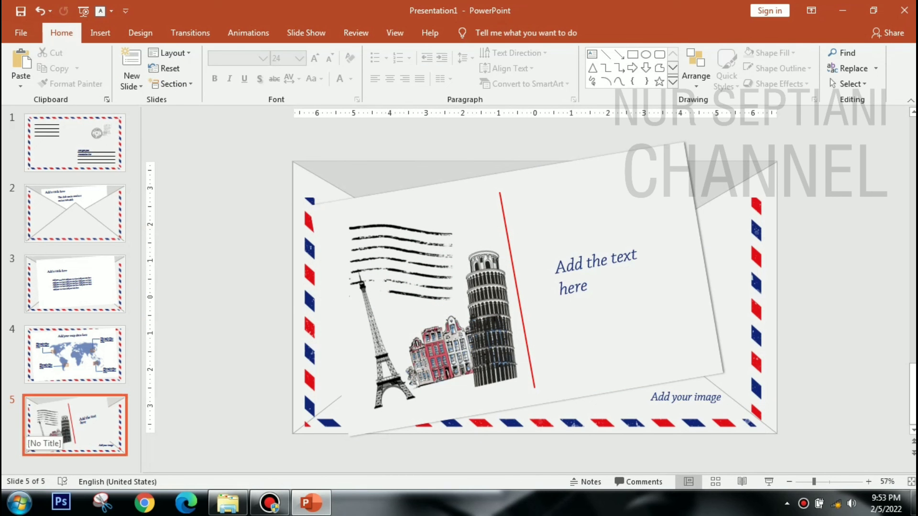
Duplicate the envelope title slide to the end and paste slide 3's tilted white card onto it.
left_click(74, 142)
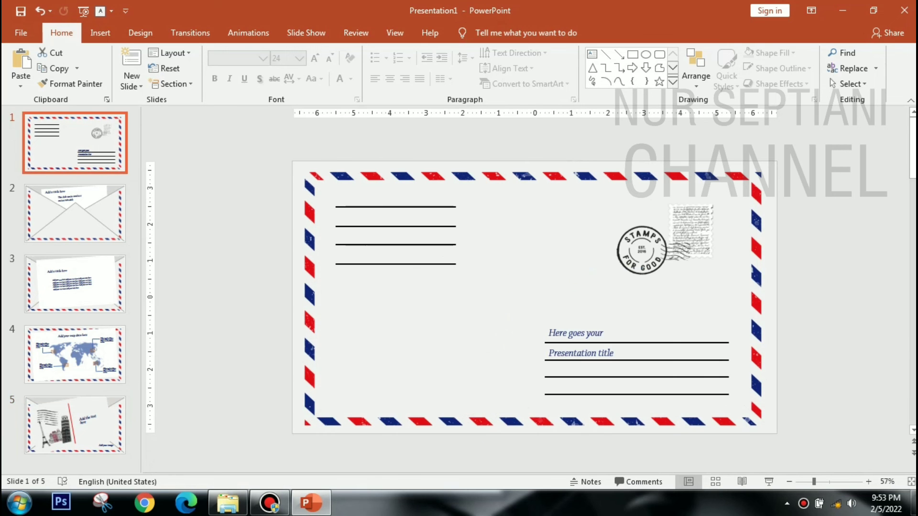
key("ctrl+d")
left_click_drag(66, 440, 69, 427)
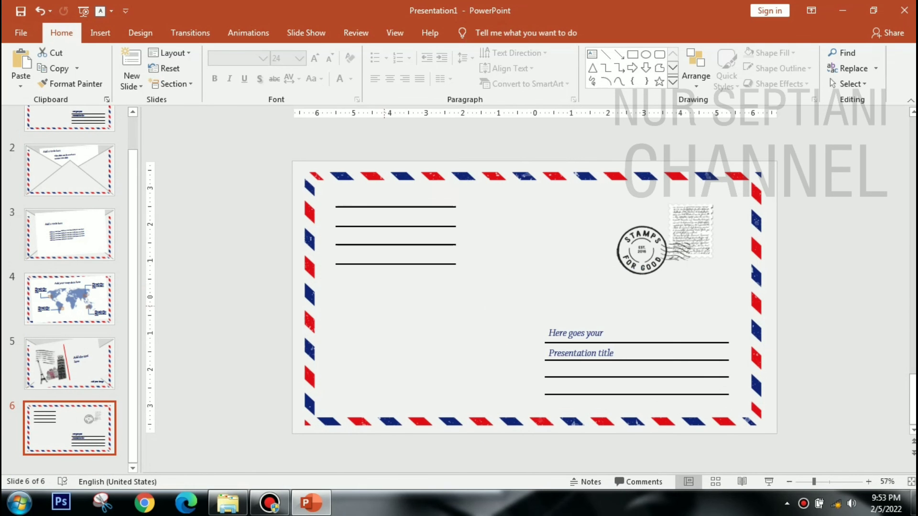
left_click(69, 234)
left_click(543, 281)
key("ctrl+c")
left_click(70, 428)
key("ctrl+v")
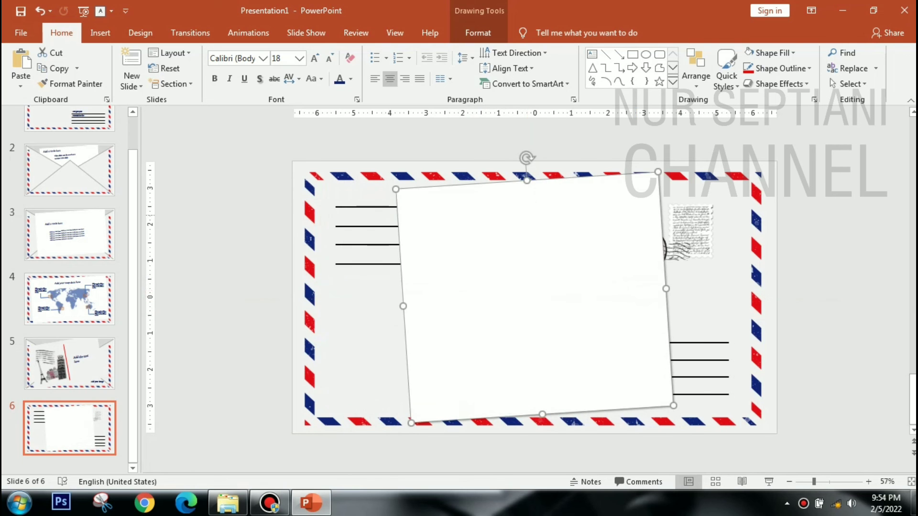
Paste the map slide's title box onto the card, retitle it 'Grapich', enlarge it, and move it to the card's top.
left_click(69, 299)
left_click(478, 205)
key("ctrl+c")
left_click(69, 428)
key("ctrl+v")
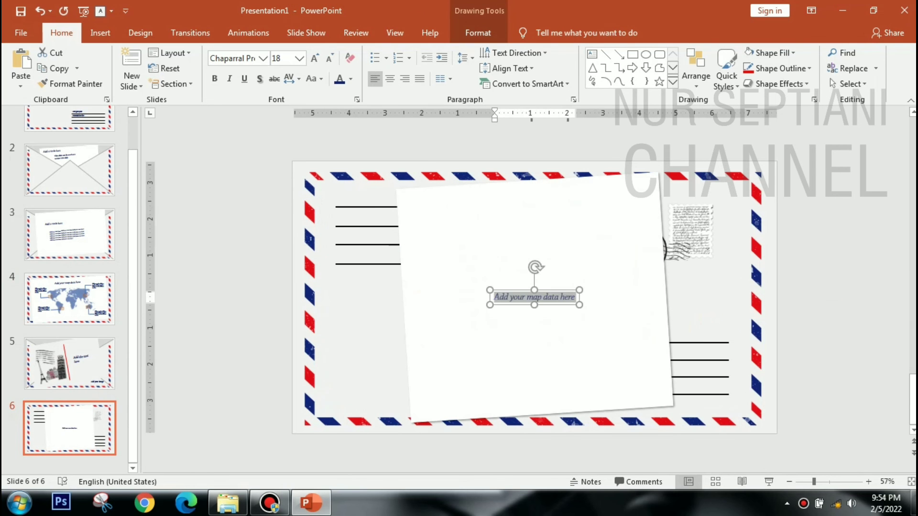
type("Grap")
left_click(314, 58)
left_click(314, 57)
left_click(315, 58)
left_click(315, 58)
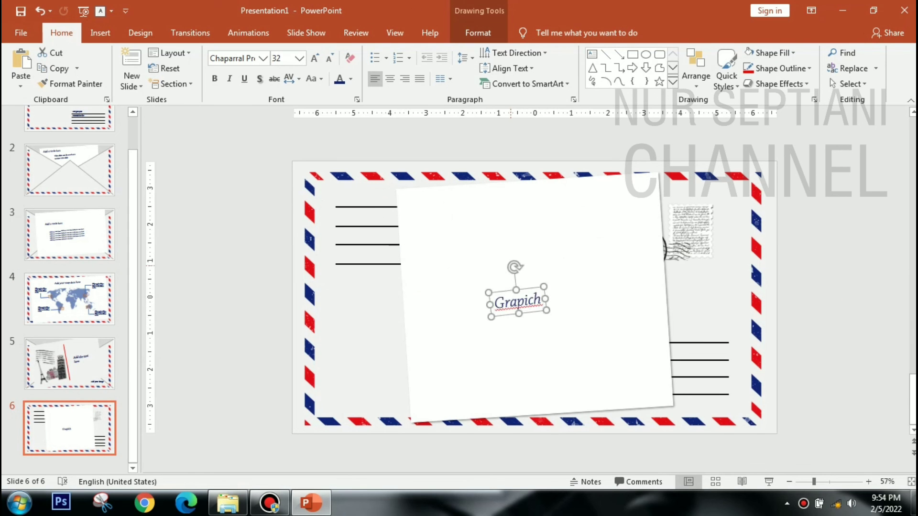
left_click_drag(507, 297, 534, 207)
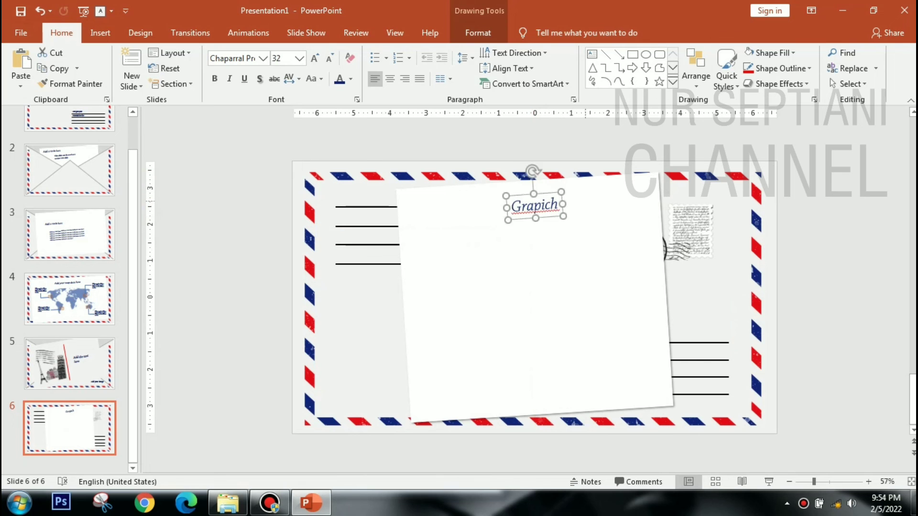
left_click(315, 58)
key("Escape")
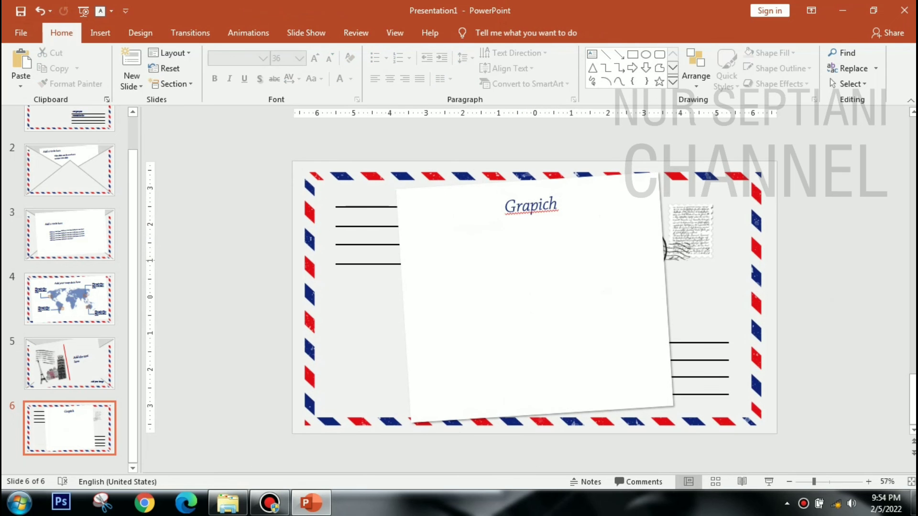
left_click(100, 33)
Insert a clustered column chart beneath 'Grapich', close its data sheet, and reposition the postmark picture.
left_click(311, 65)
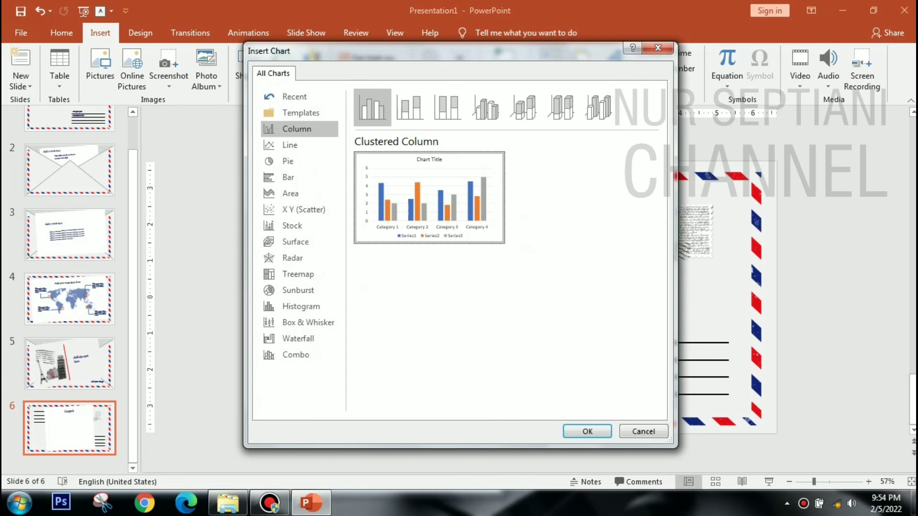
key("Return")
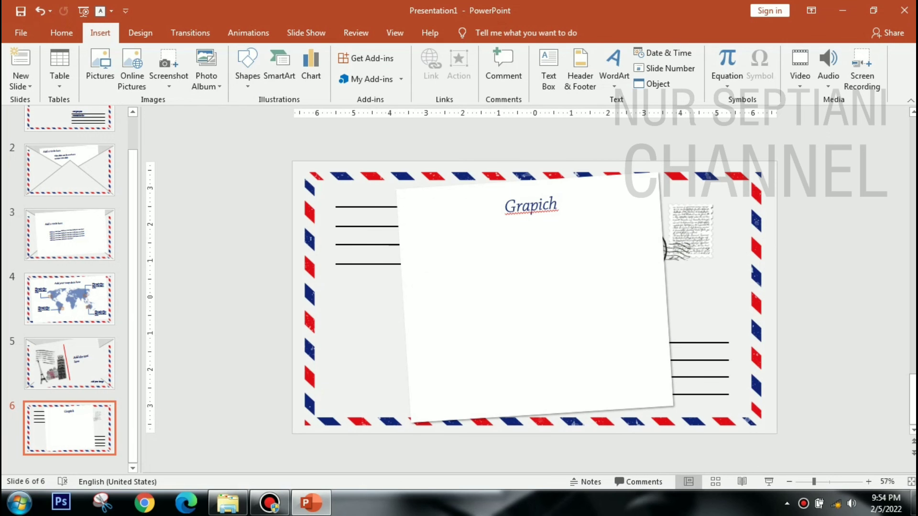
left_click(745, 52)
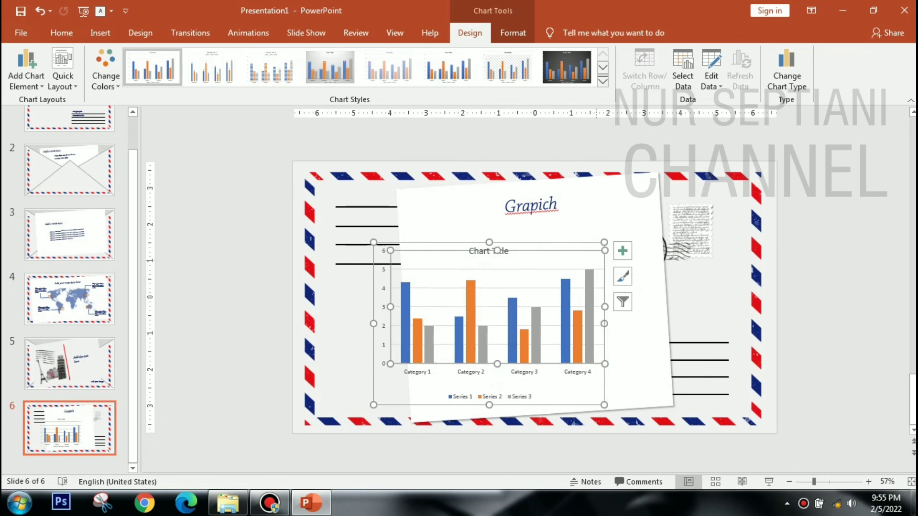
key("ctrl+z")
key("ctrl+y")
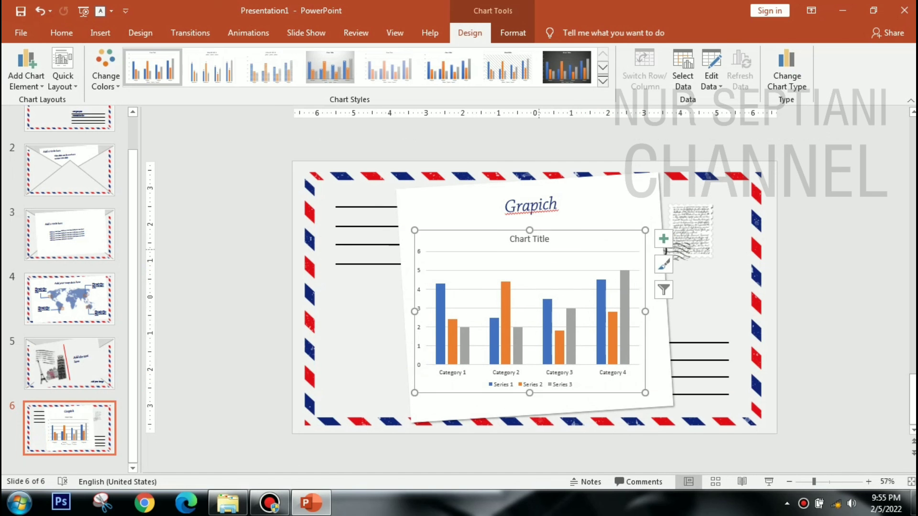
double_click(669, 248)
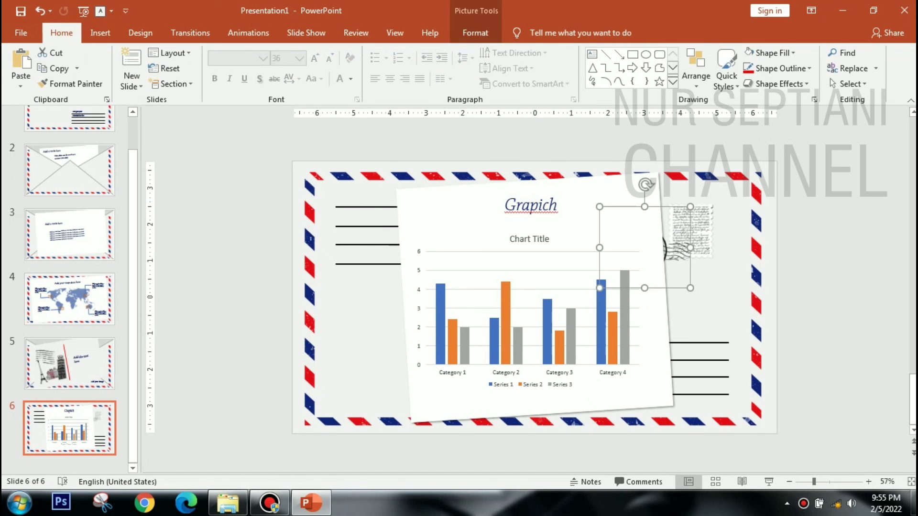
key("ctrl+z")
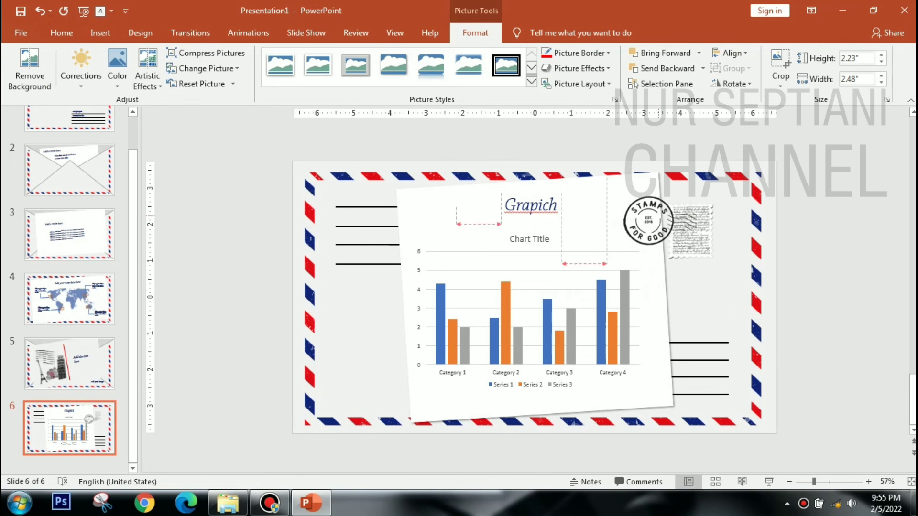
Strip a copy of the section slide to a bare envelope and add 48 pt 'Thak You' text.
key("ctrl+z")
key("ctrl+z")
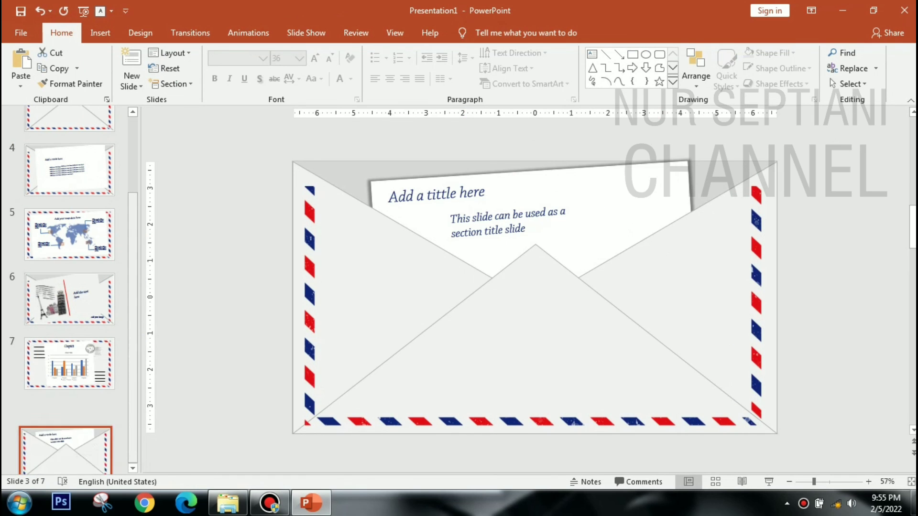
key("ctrl+z")
key("ctrl+z")
key("ctrl+z")
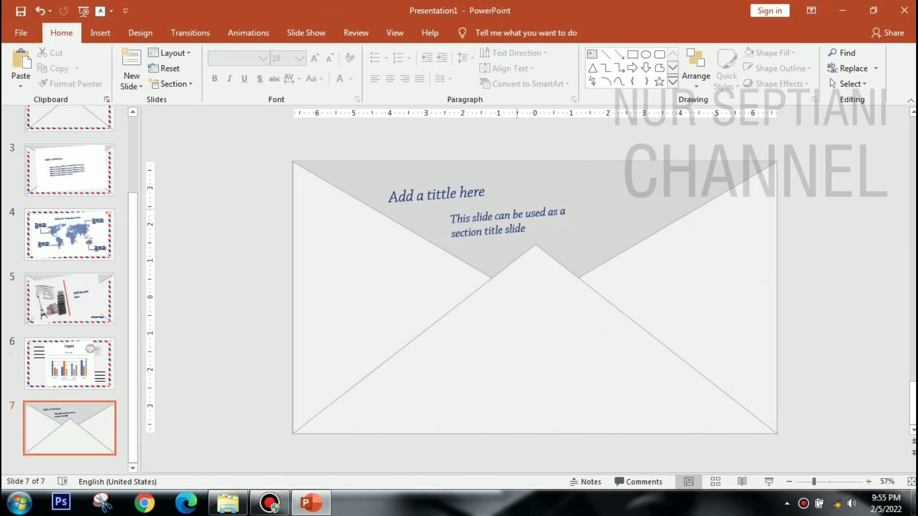
key("ctrl+z")
key("ctrl+z")
key("ctrl+z")
key("ctrl+z")
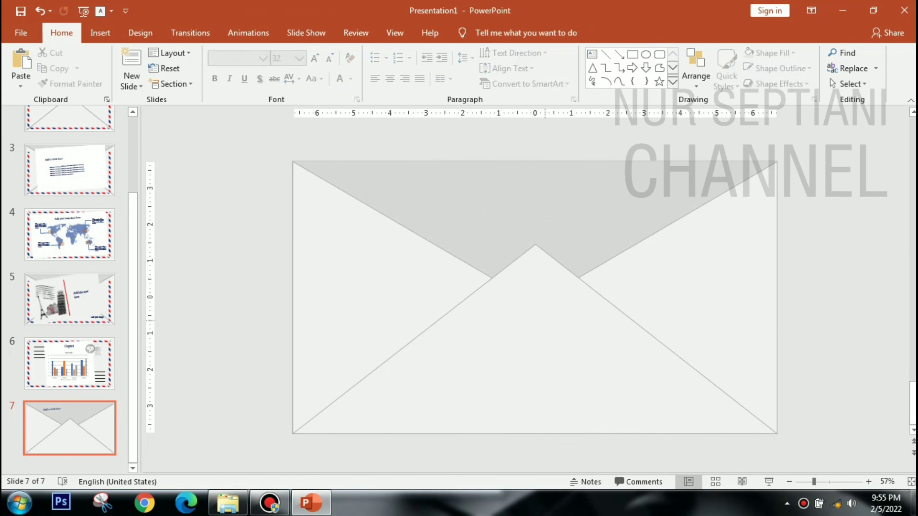
key("ctrl+z")
key("ctrl+z")
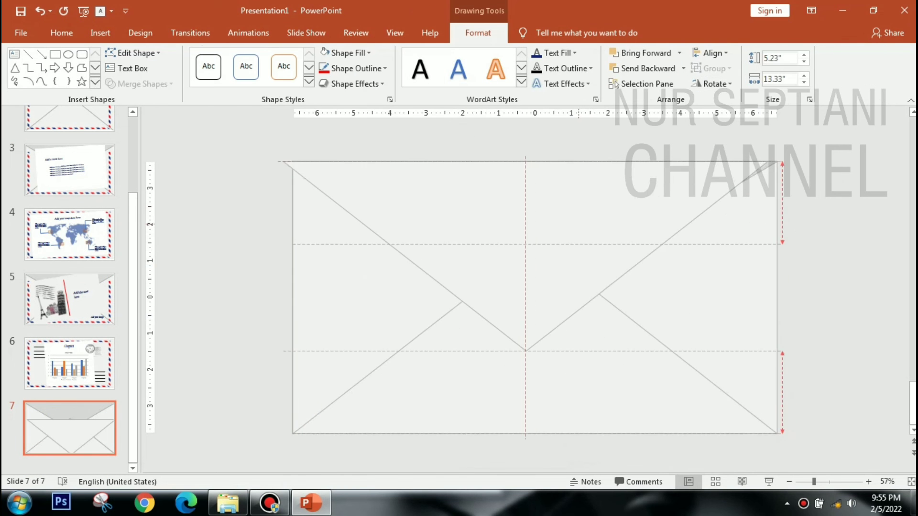
key("ctrl+z")
key("ctrl+z")
key("ctrl+z")
key("ctrl+z")
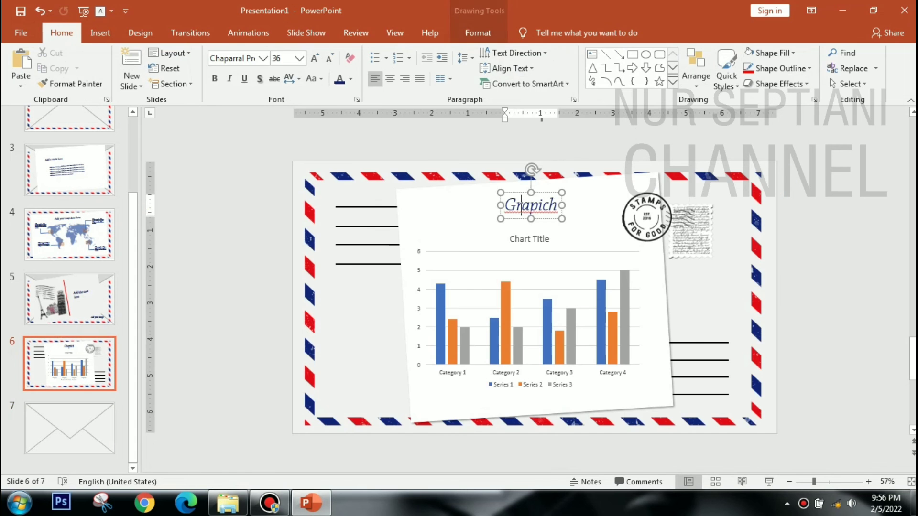
key("ctrl+y")
type("Thak You")
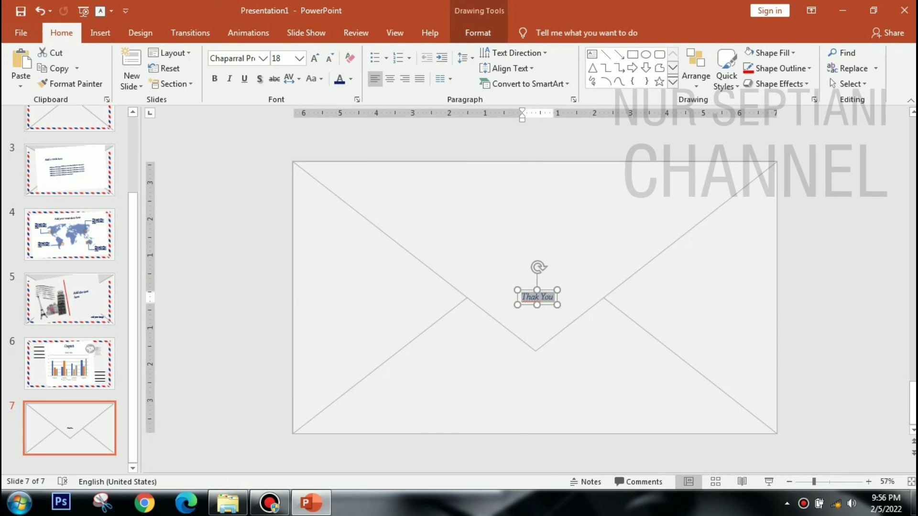
key("ctrl+shift+period")
key("ctrl+shift+period")
key("ctrl+shift+period")
key("ctrl+shift+period")
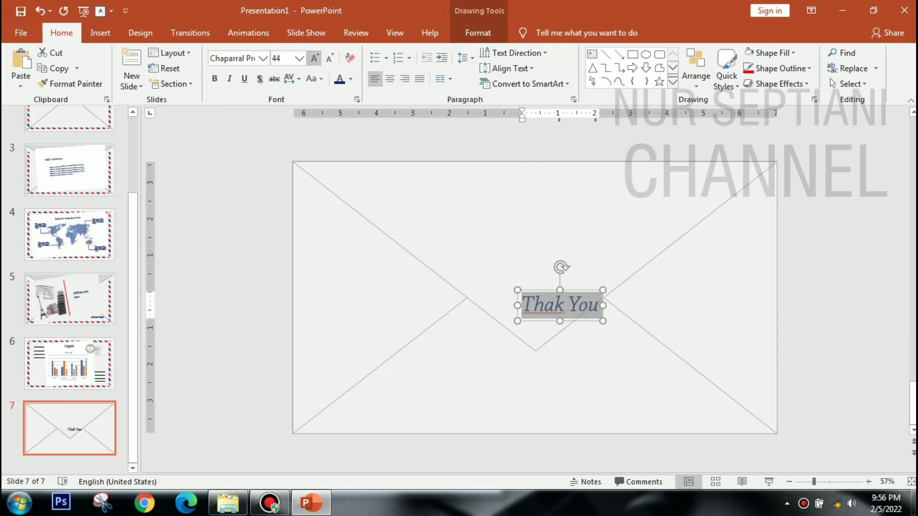
key("ctrl+shift+period")
key("Escape")
key("Escape")
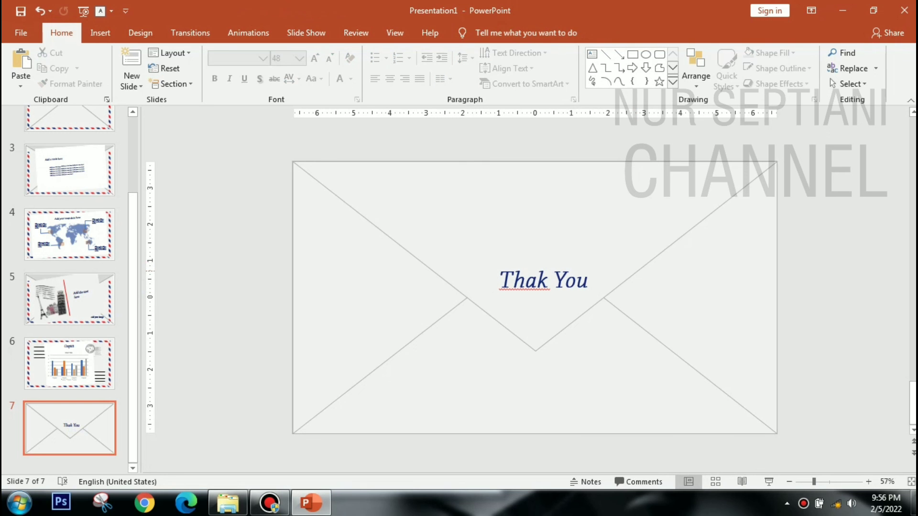
left_click(70, 363)
Copy the red-and-blue airmail border from slide 6 onto the closing 'Thak You' slide 7.
left_click(309, 296)
key("ctrl+c")
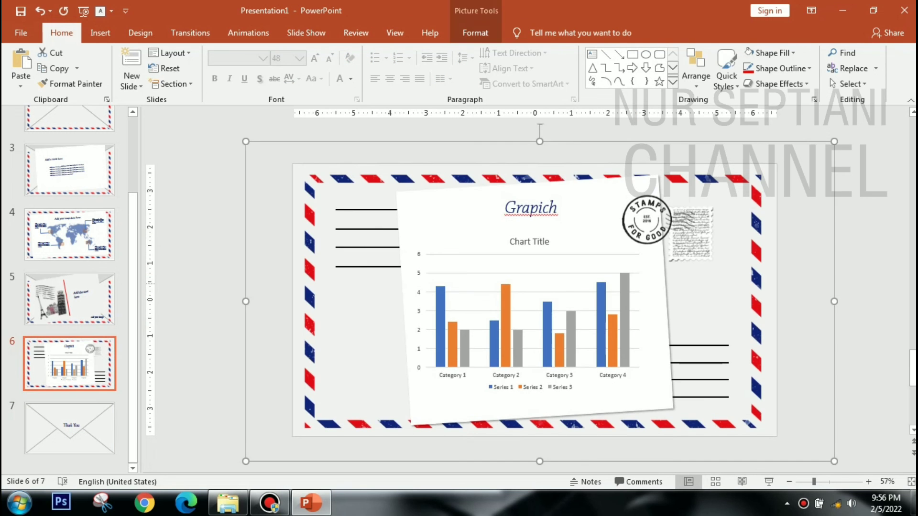
left_click(69, 428)
key("ctrl+v")
Play the slide show from slide 1, advancing through the envelope, letter, map, postcard and chart slides.
key("Home")
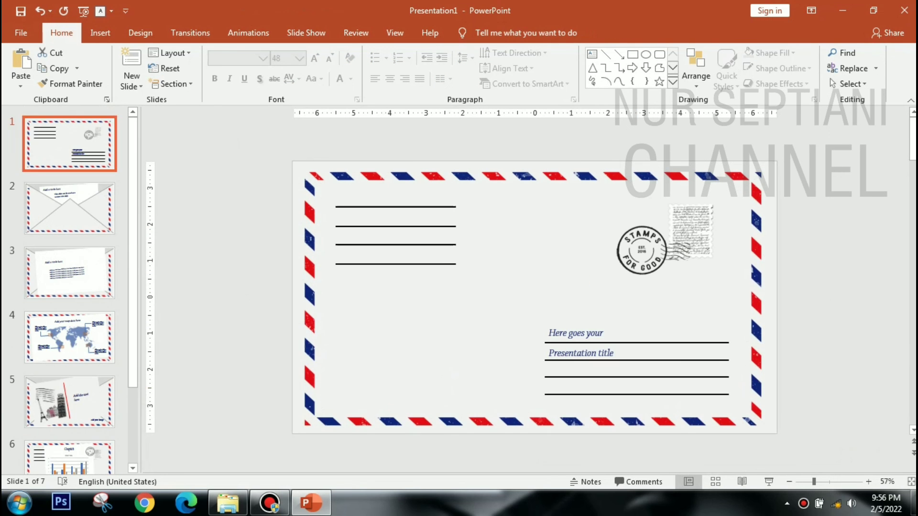
key("F5")
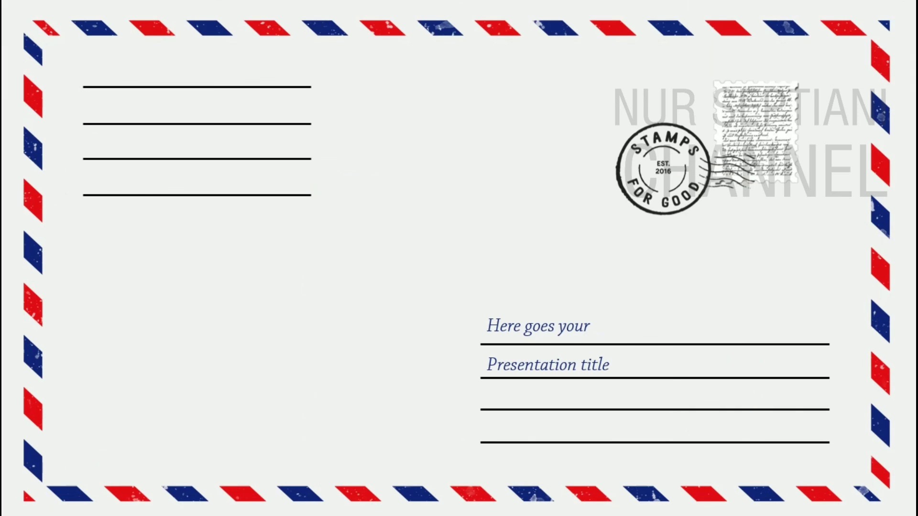
key("Right")
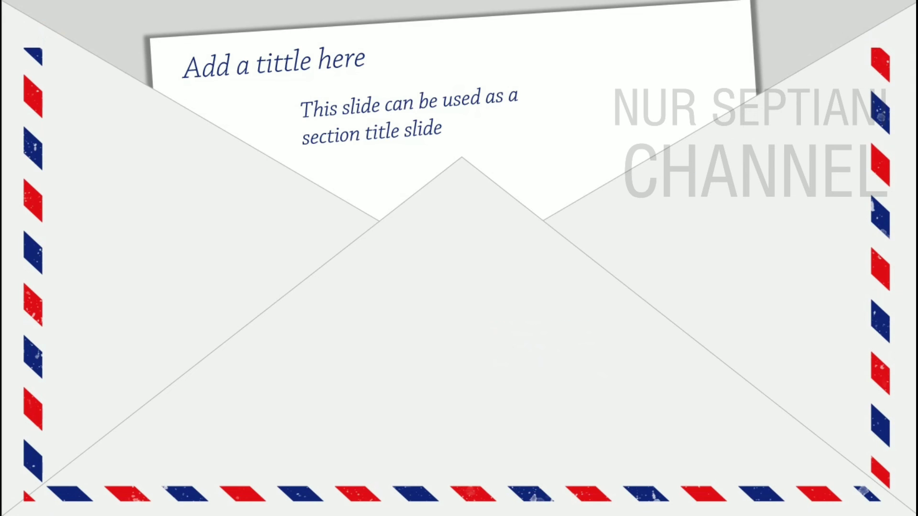
key("Right")
key("Right")
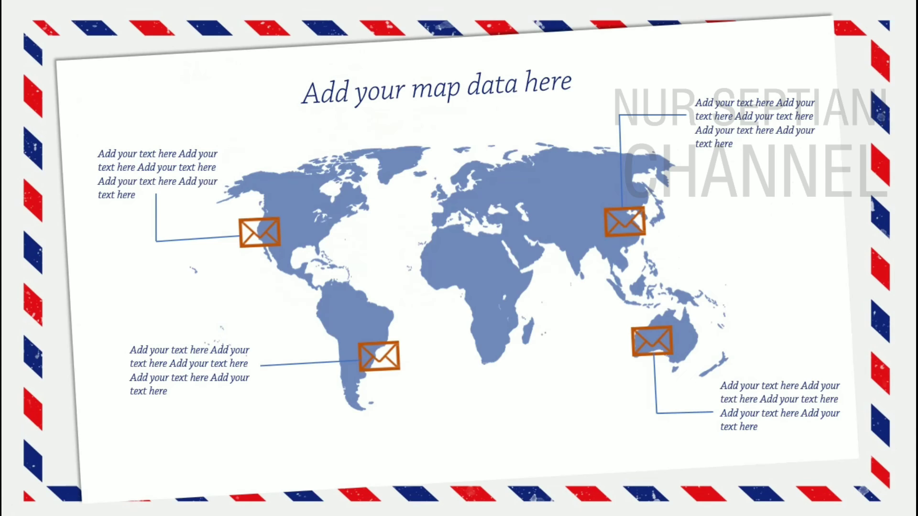
key("Right")
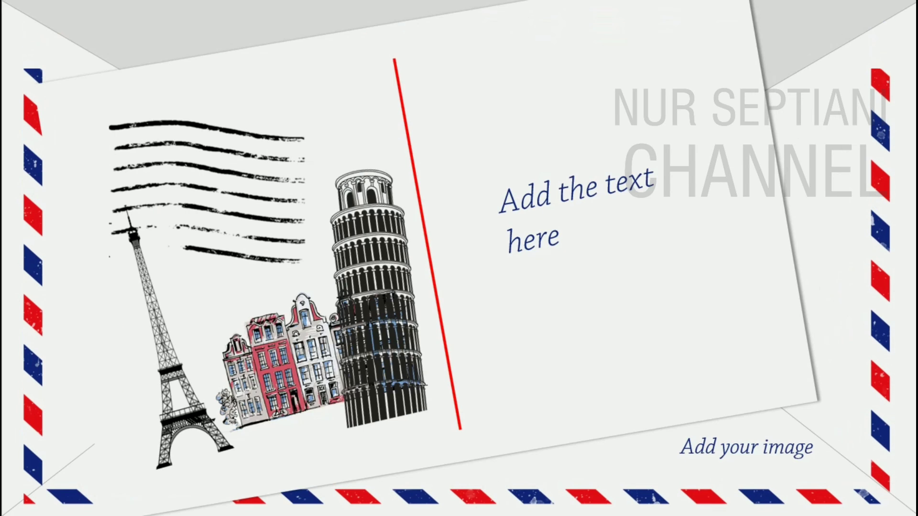
key("Right")
key("Right")
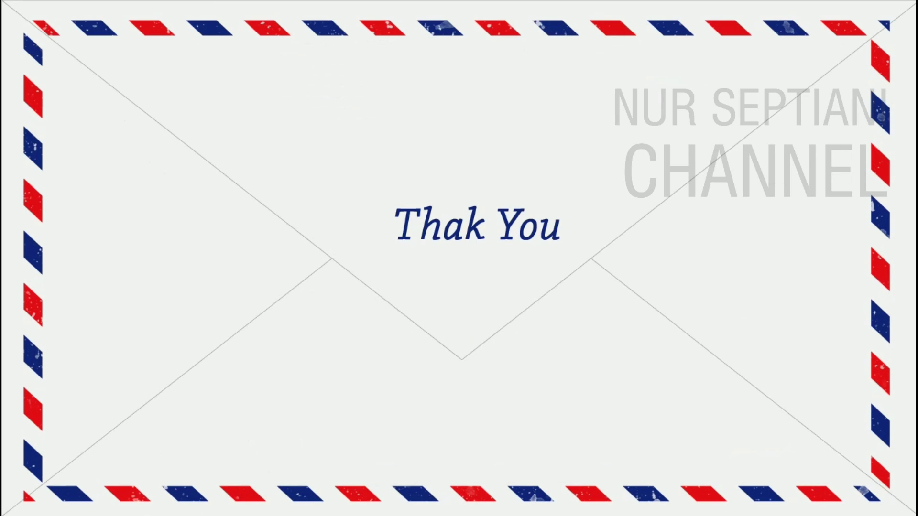
key("Right")
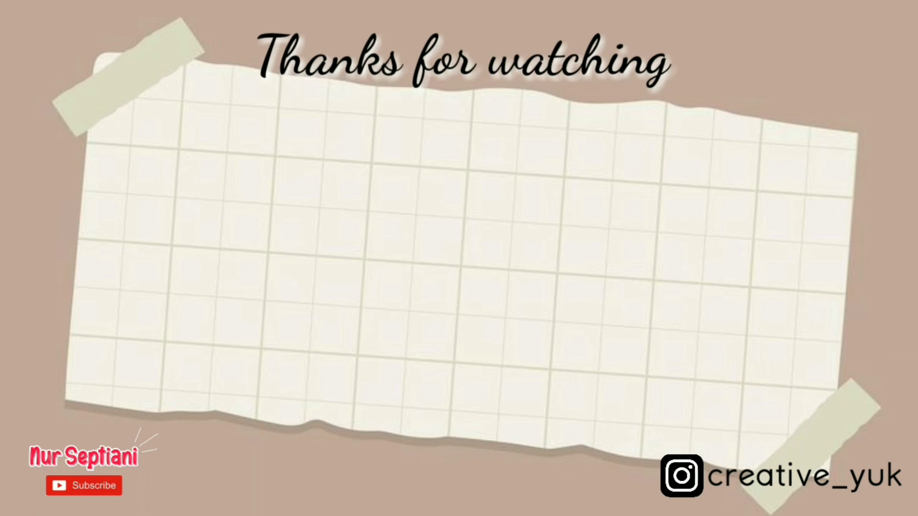